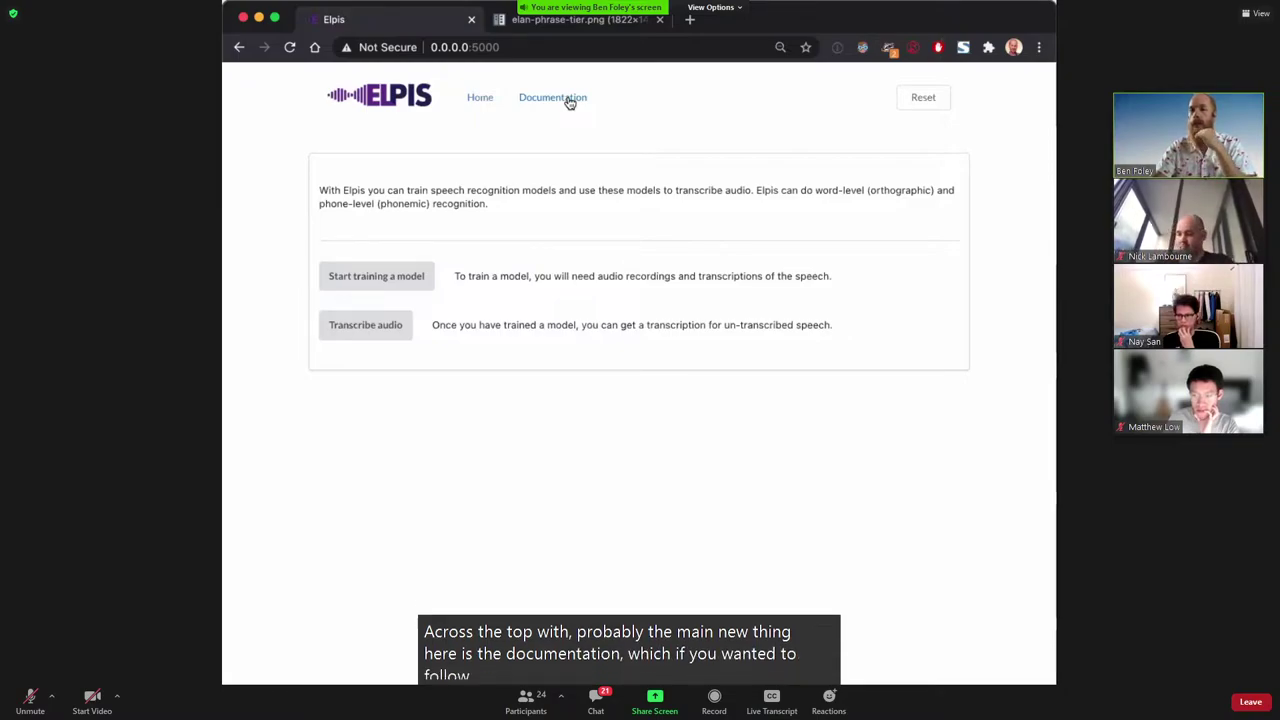
Step: Open the Elpis documentation and look through its contents list and the Overview, Setup and Transcription types sections
left_click(566, 99)
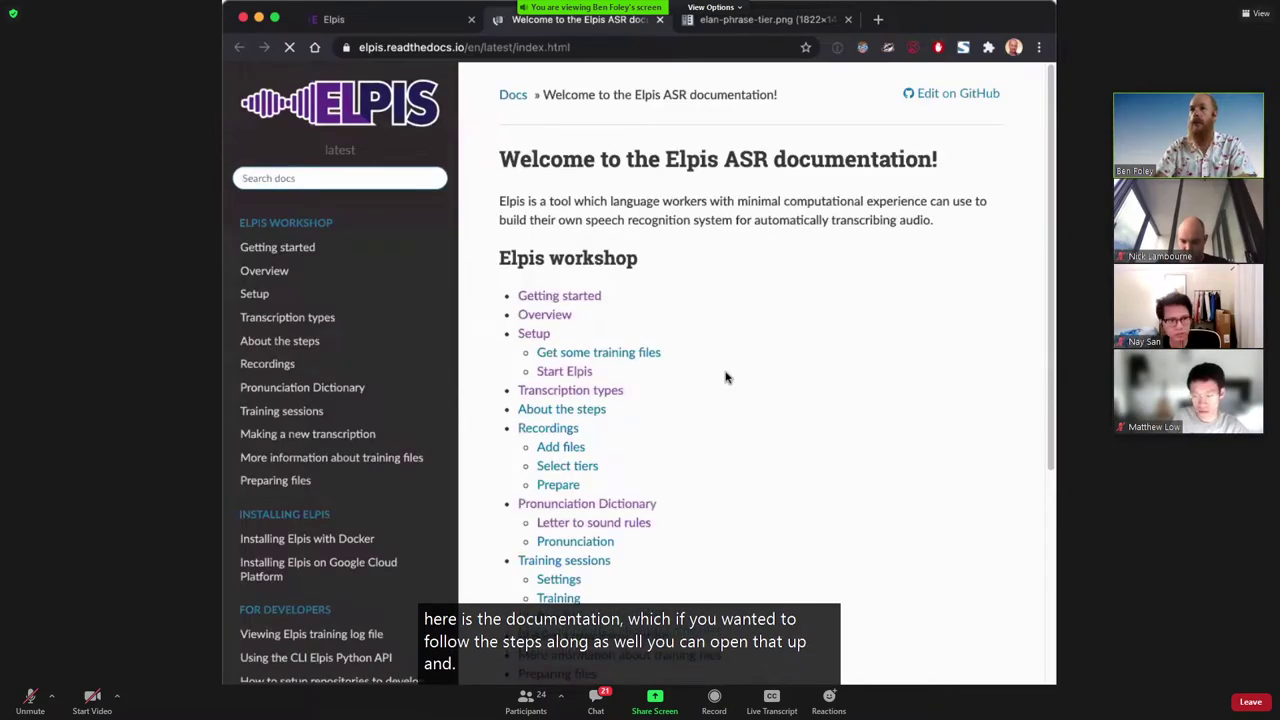
scroll(726, 377, "down", 2)
scroll(726, 377, "down", 5)
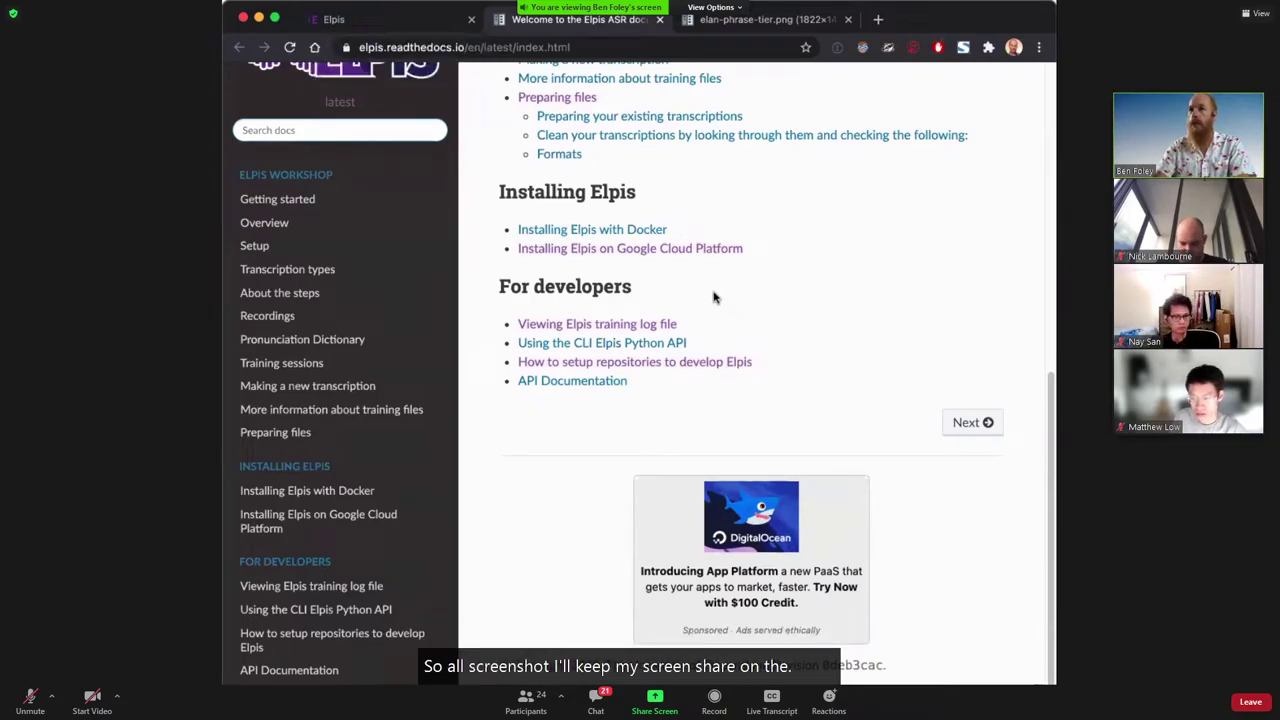
scroll(630, 308, "up", 4)
scroll(630, 308, "up", 3)
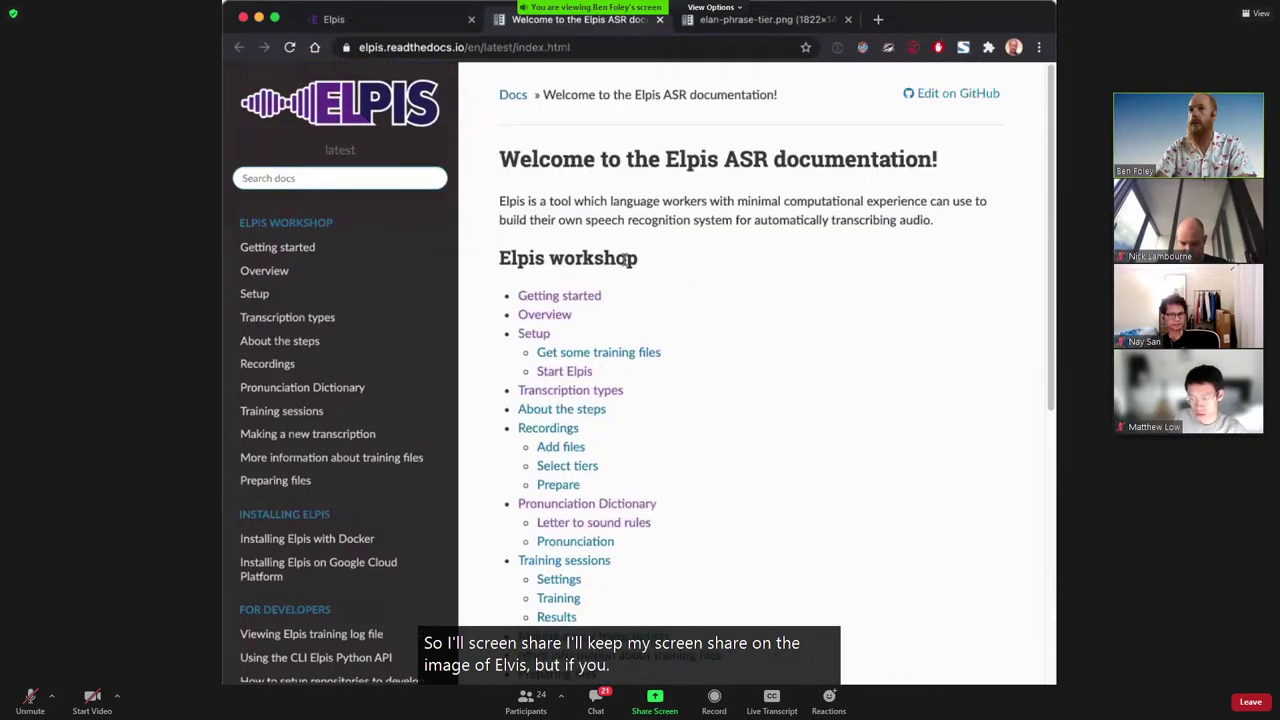
left_click(306, 276)
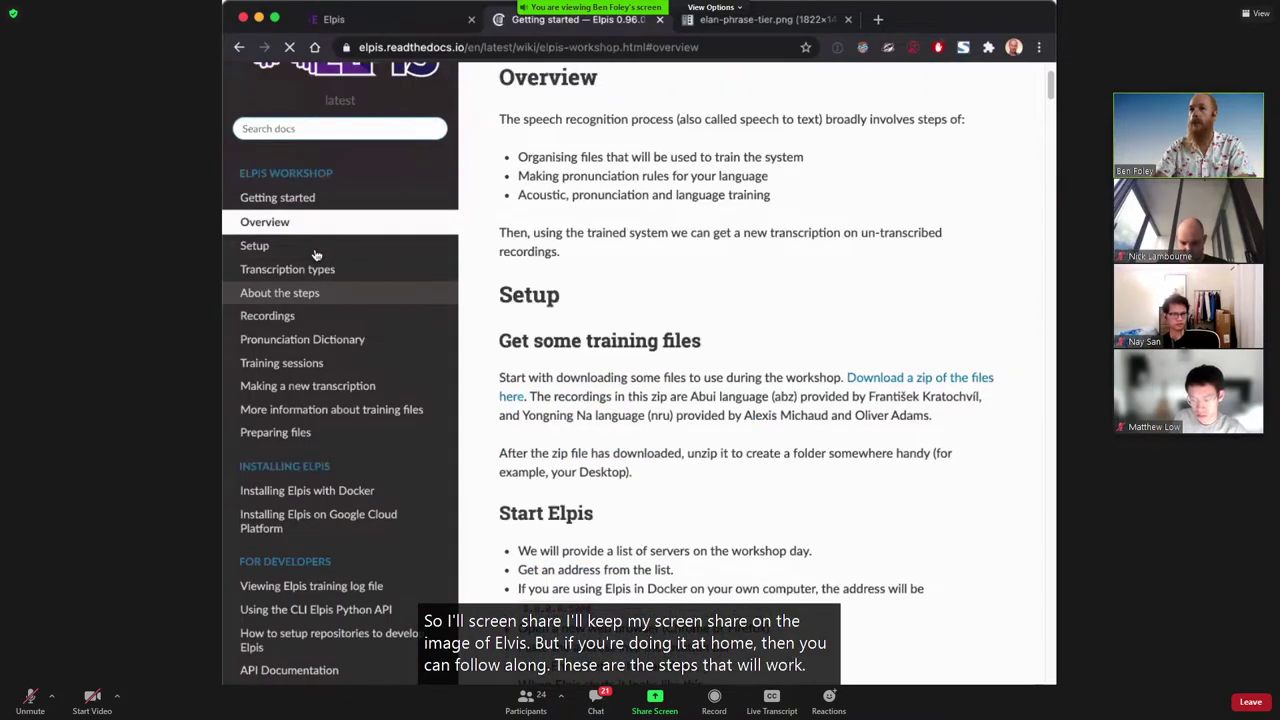
left_click(315, 252)
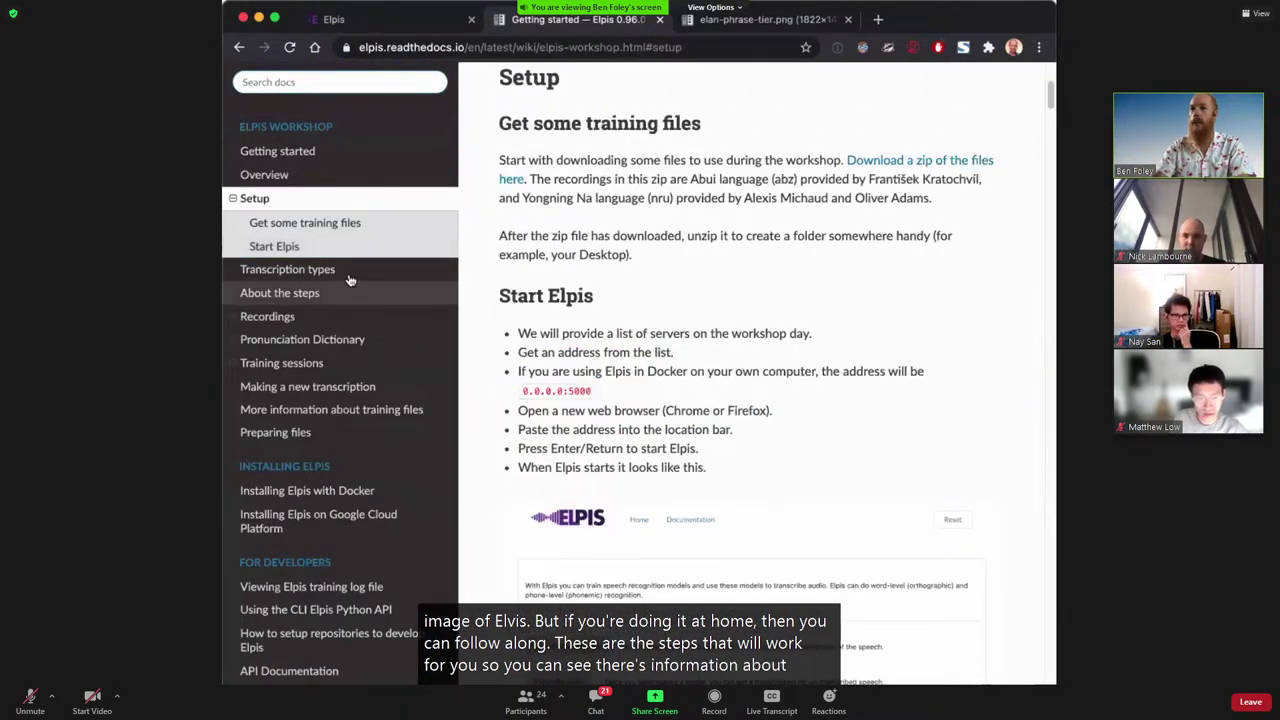
left_click(350, 278)
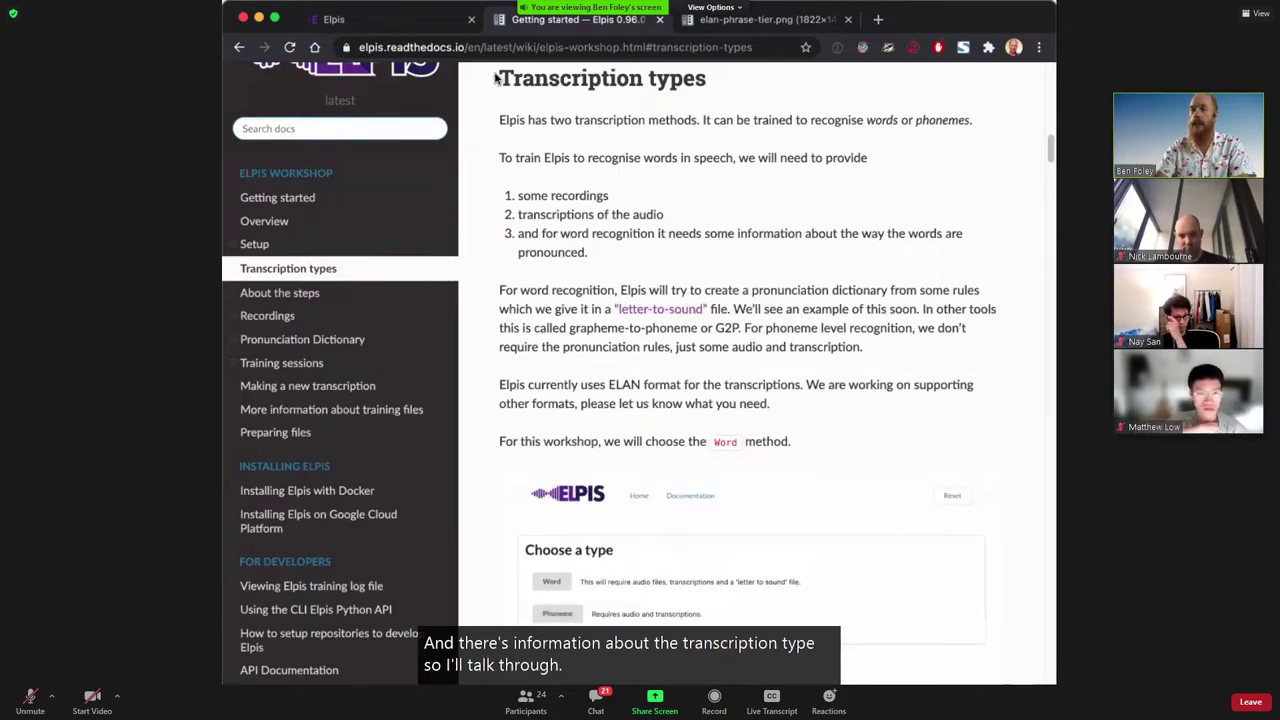
Step: Return to the Elpis home page and start training a model of the Word type
left_click(395, 25)
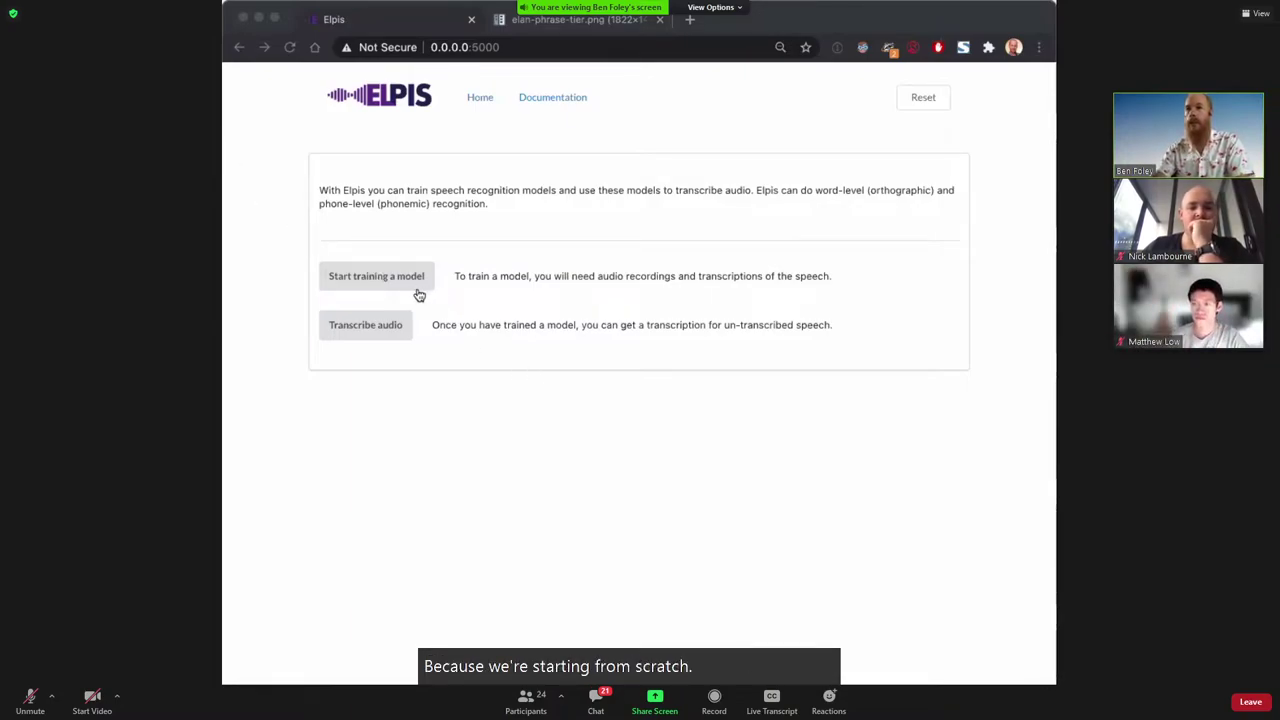
left_click(419, 295)
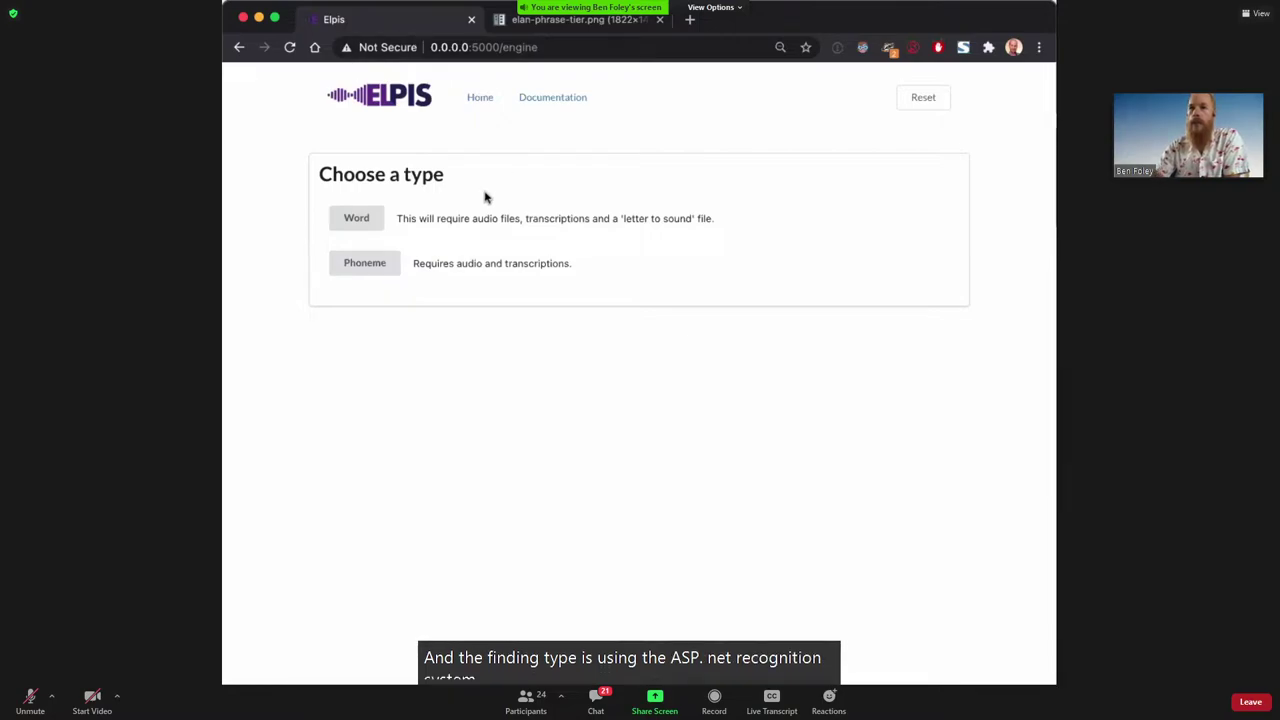
left_click(361, 221)
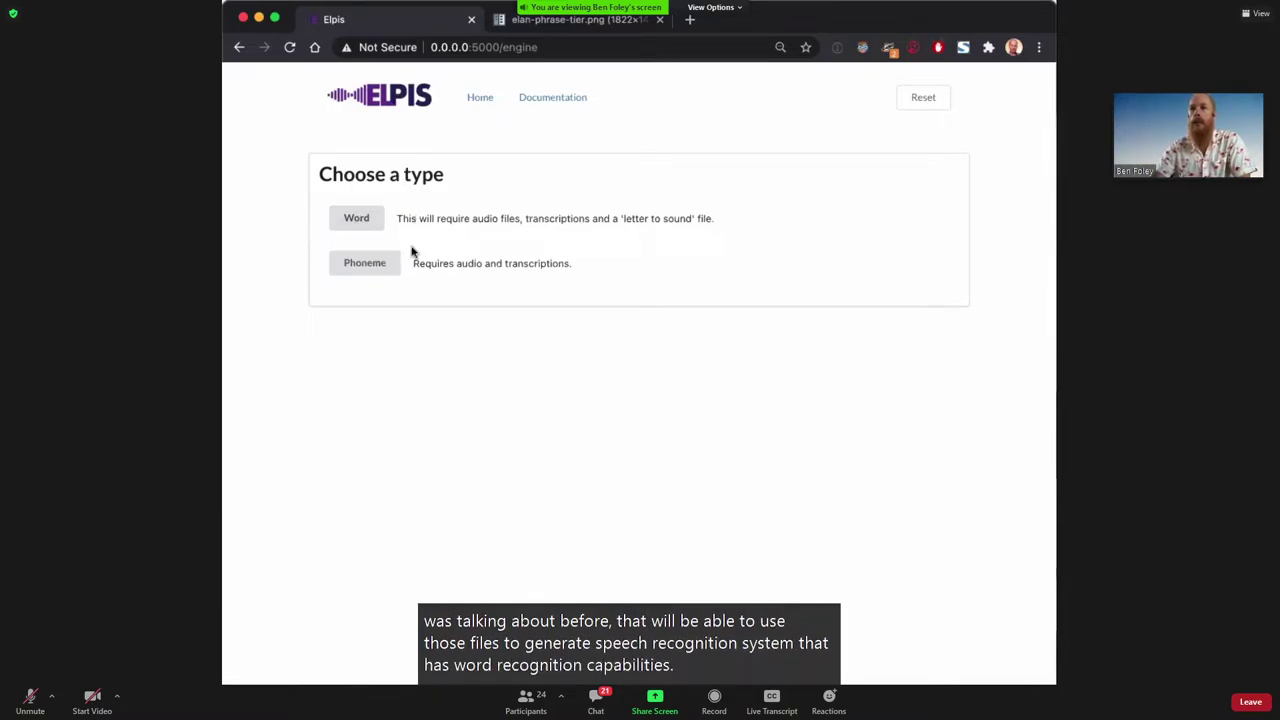
left_click(358, 224)
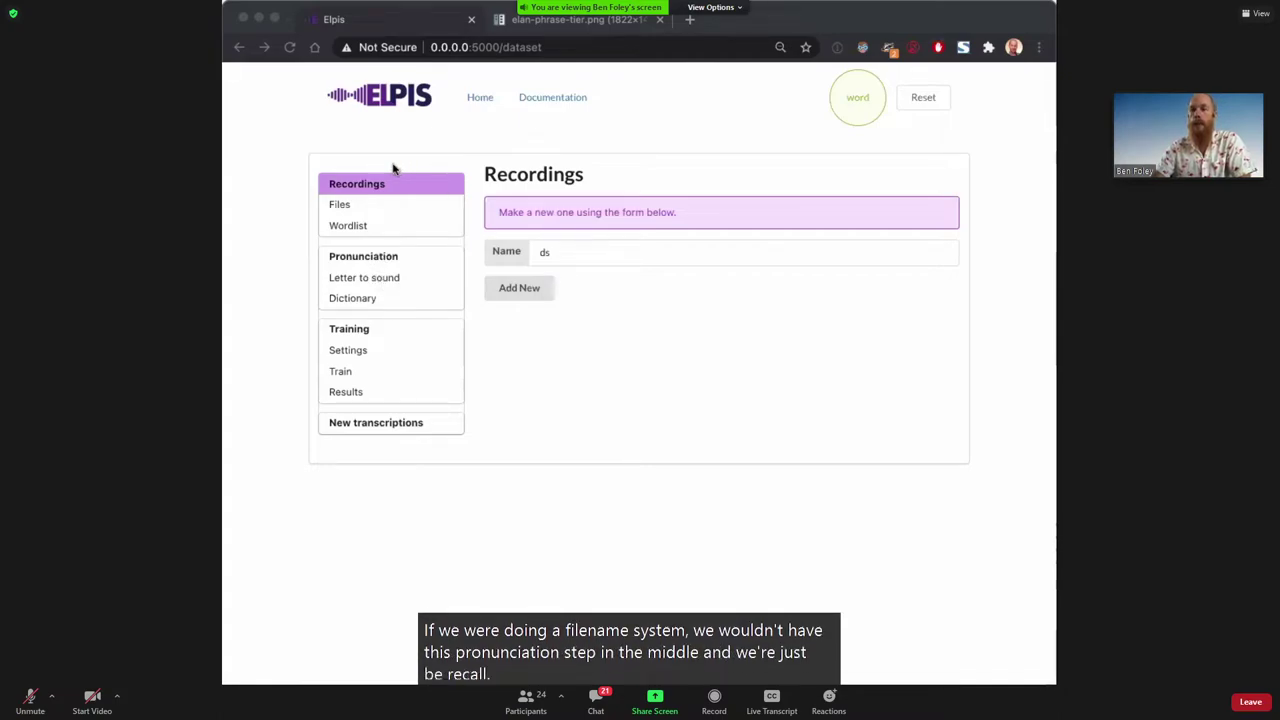
Step: Add a new recordings group named Abui-recordings
left_click(600, 249)
double_click(601, 249)
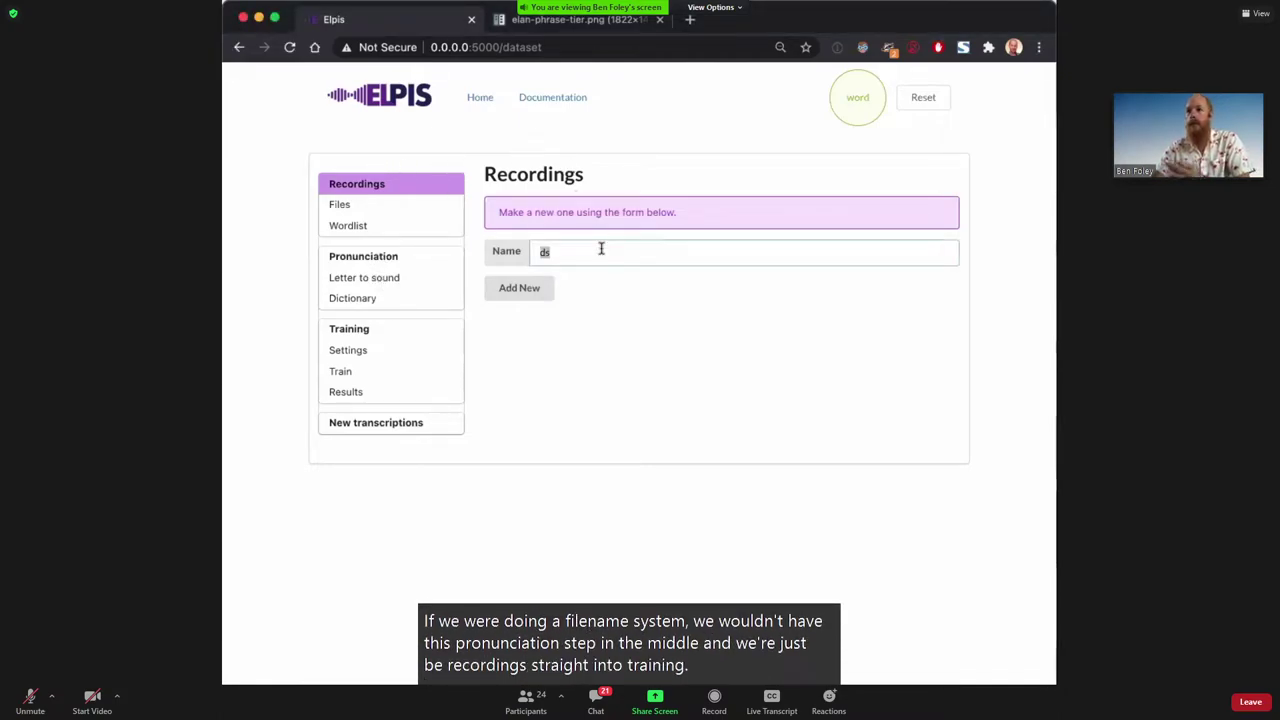
type("Abui")
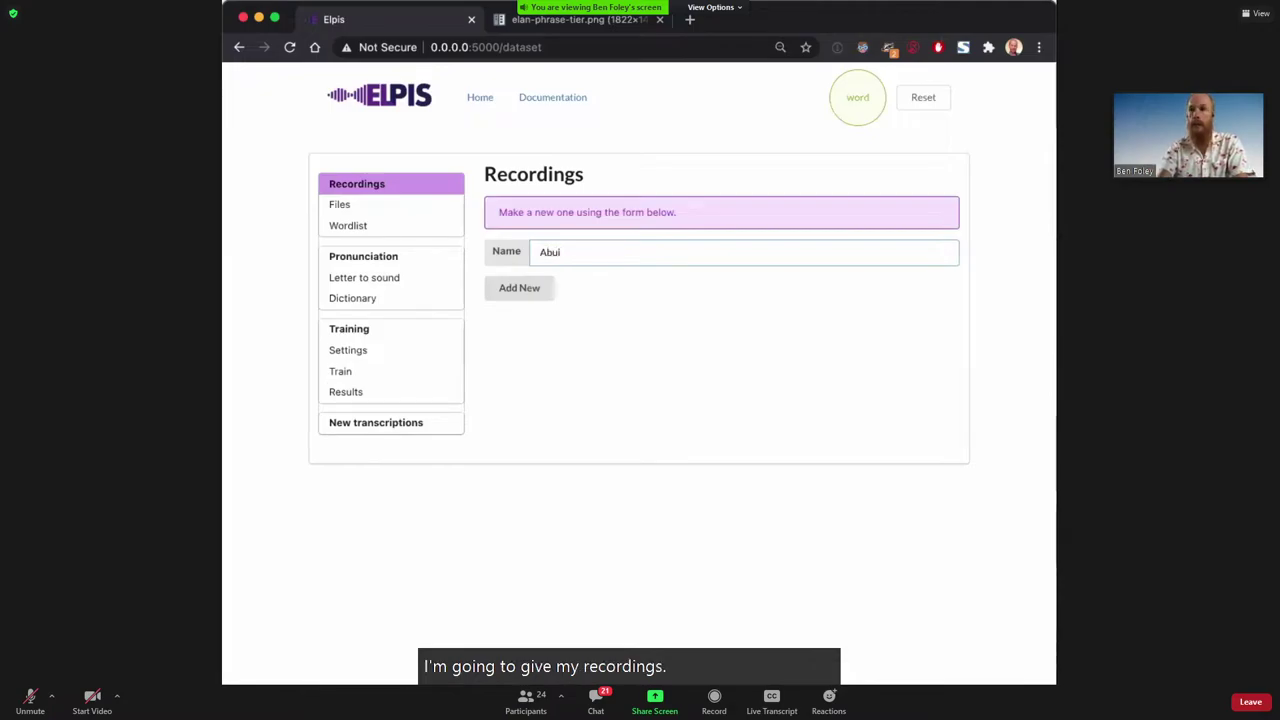
type("cordings")
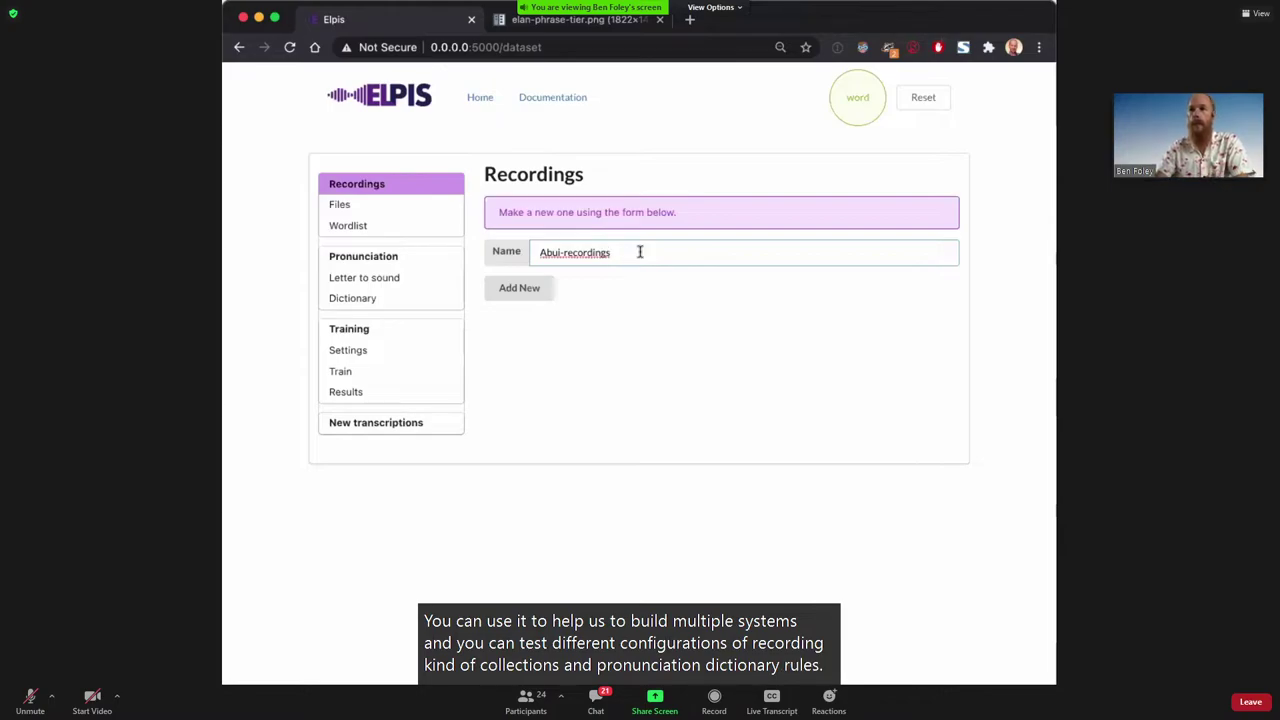
left_click(631, 320)
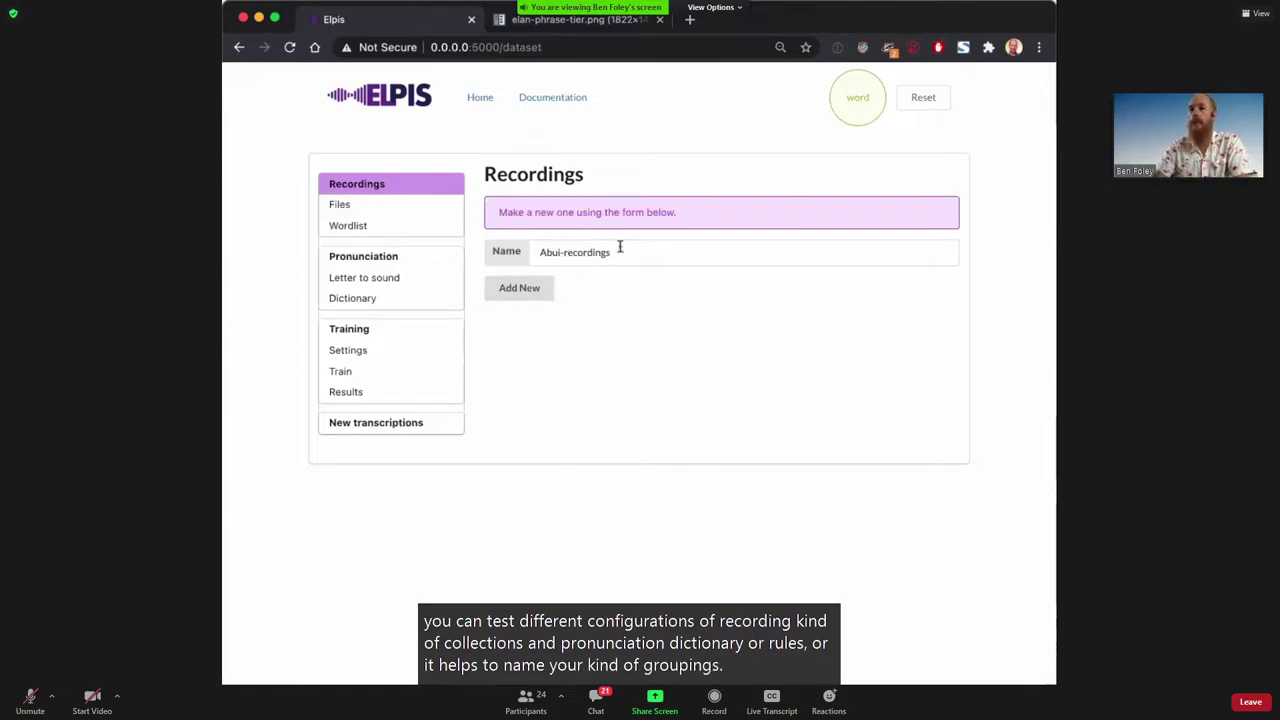
left_click(545, 289)
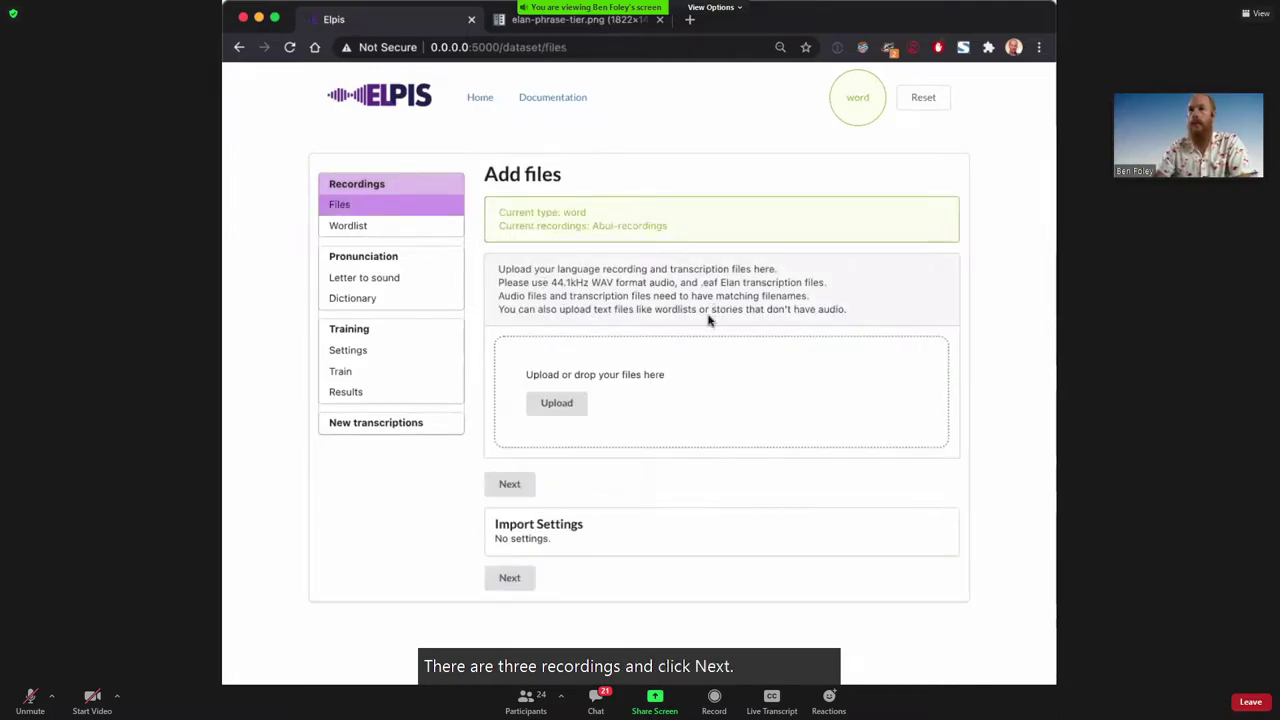
Step: Upload the audio and transcription files abui_1 to abui_4 (.wav and .eaf) to the Abui-recordings group
left_click(557, 403)
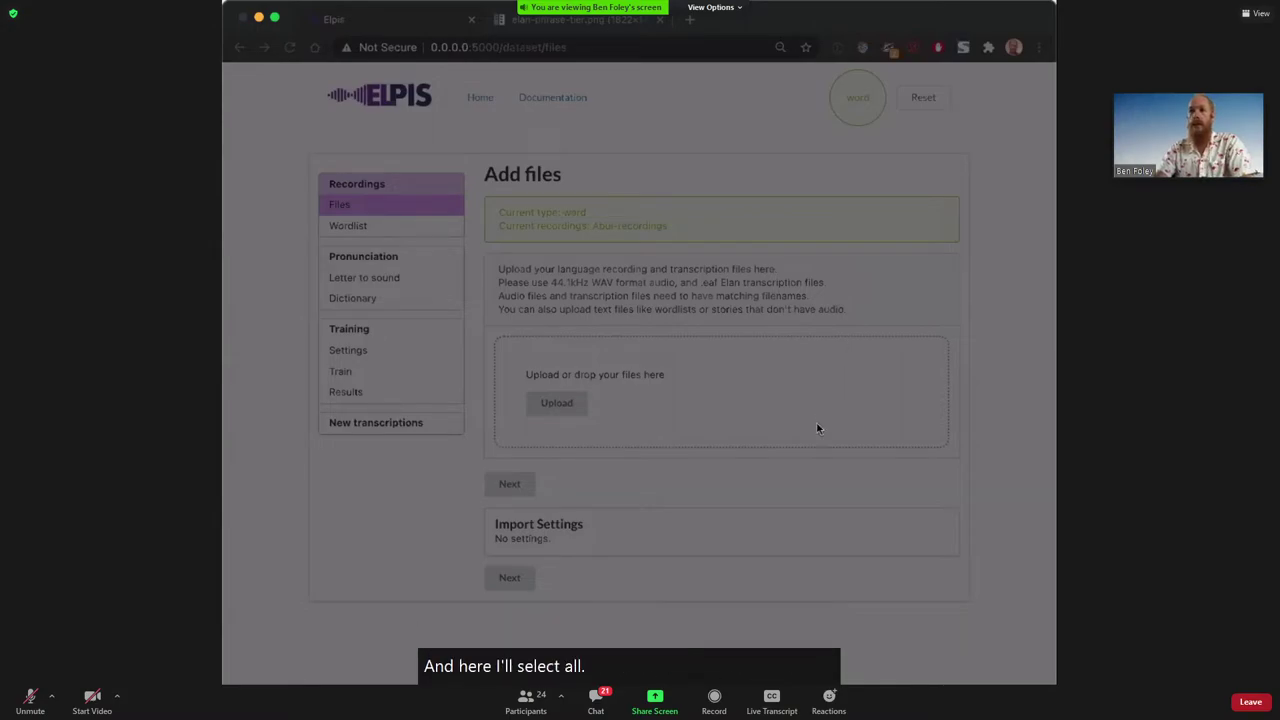
left_click(893, 518)
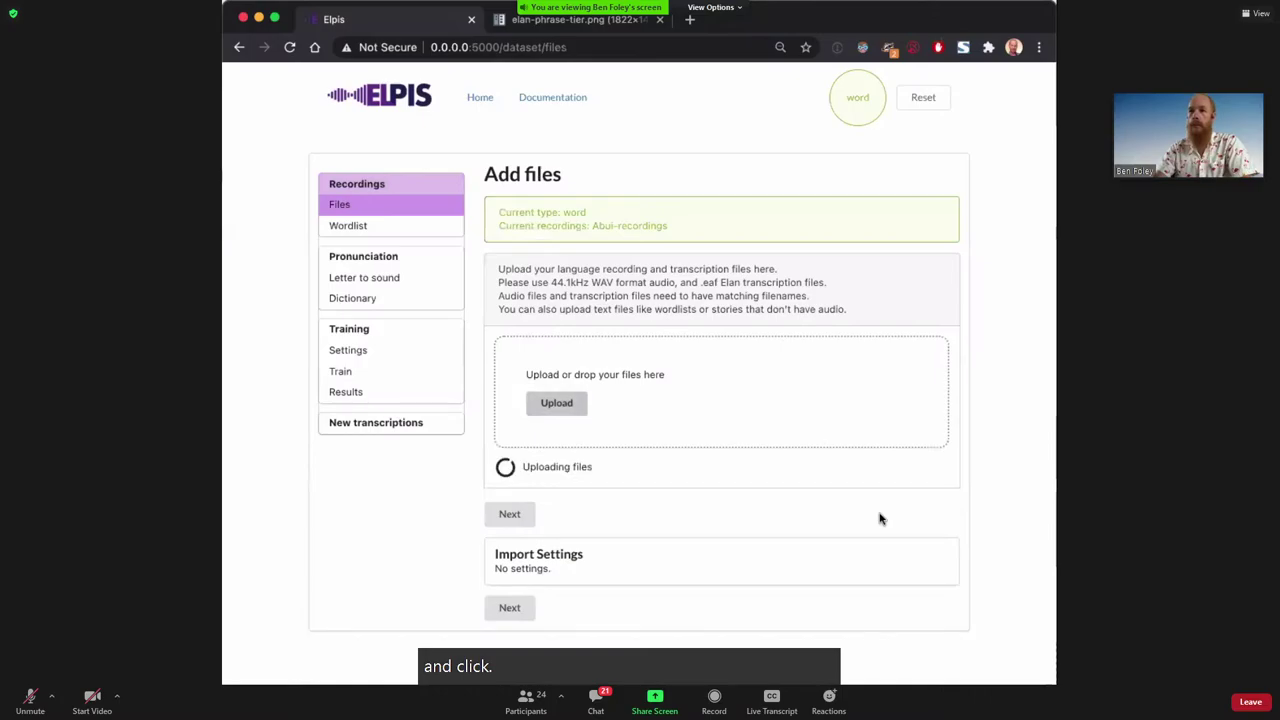
scroll(783, 550, "down", 1)
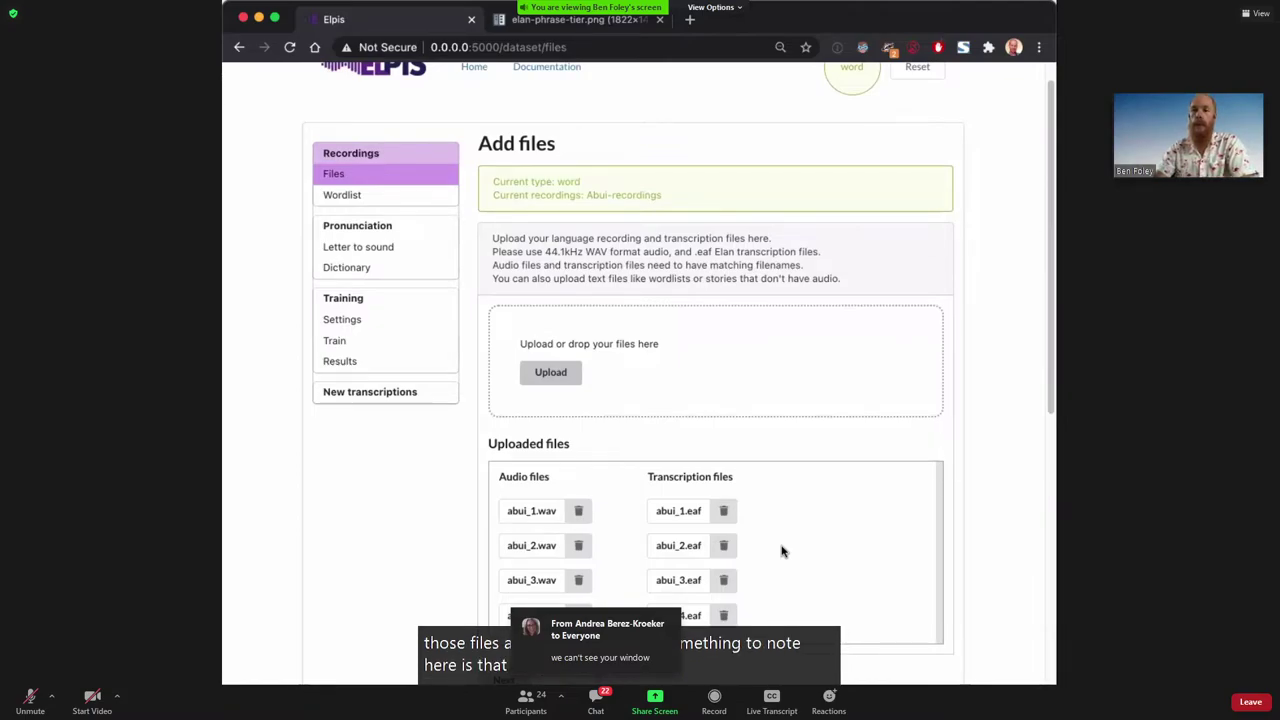
scroll(783, 551, "down", 1)
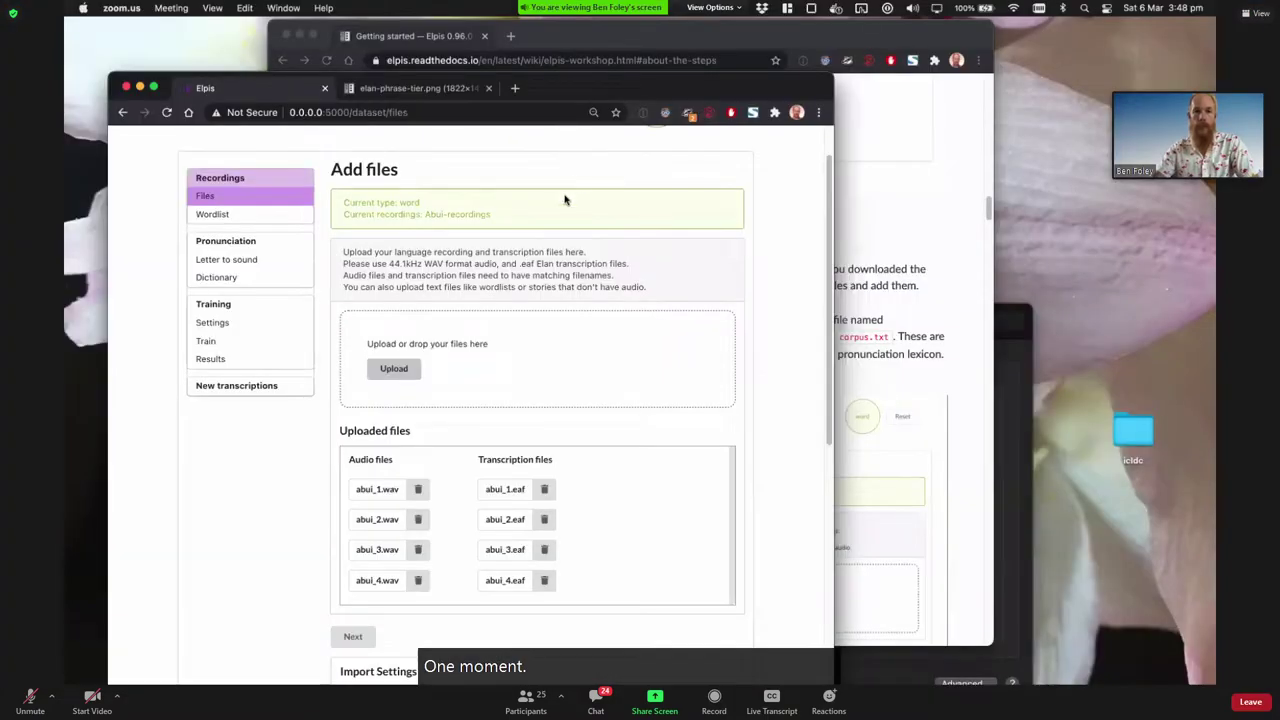
Step: Bring the browser window with the Elpis Add files page to the front and enlarge it to fill the screen
left_click(480, 213)
scroll(616, 170, "up", 2)
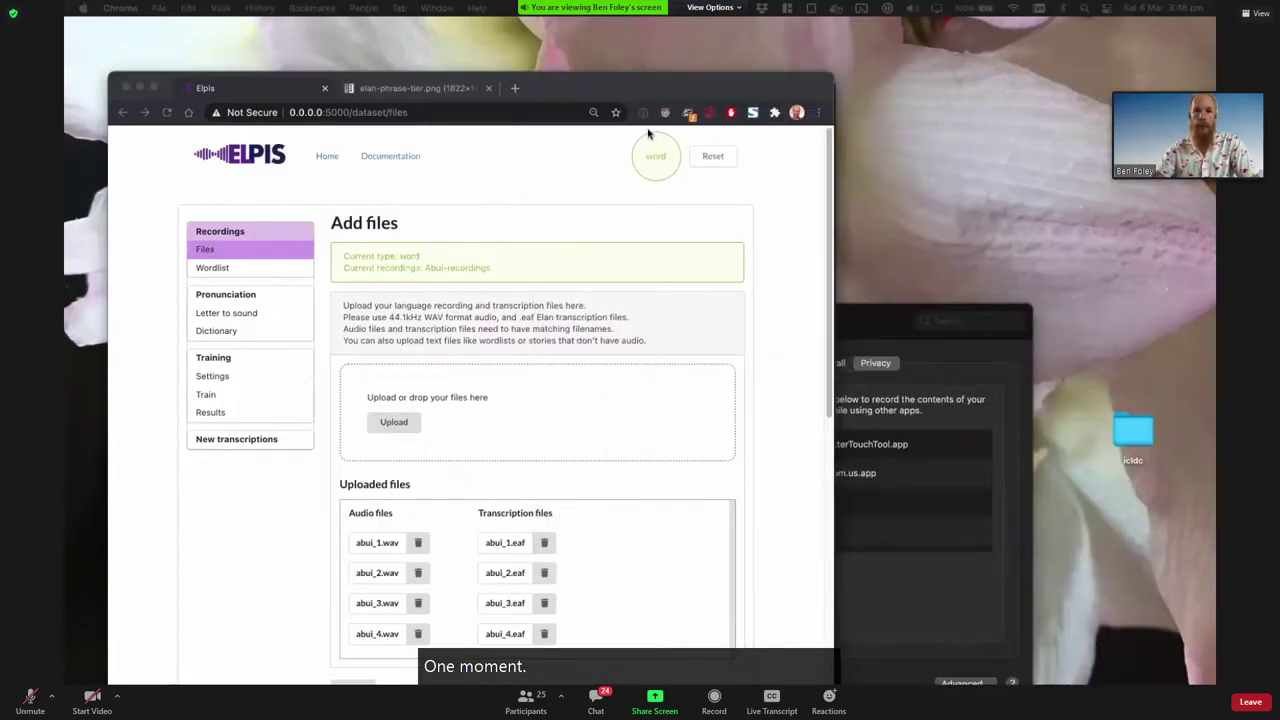
left_click(645, 90)
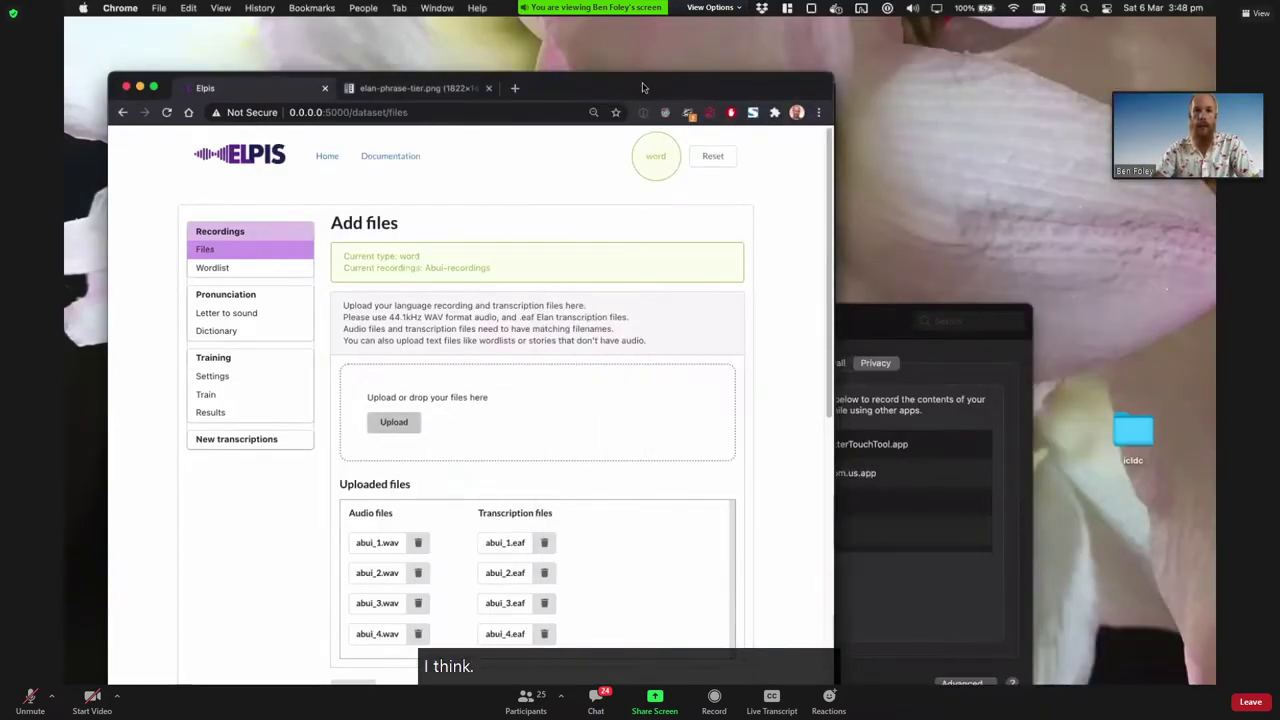
double_click(643, 88)
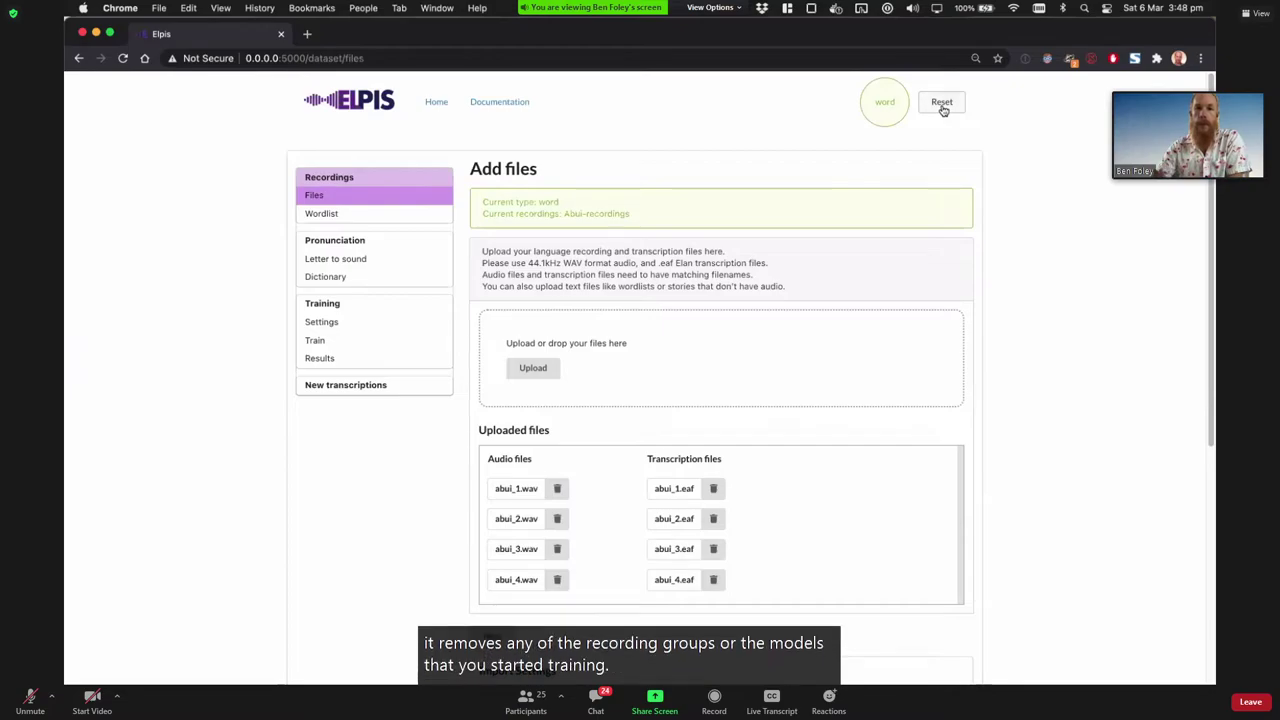
Step: Reset Elpis and start training a new model of the Word type
left_click(942, 106)
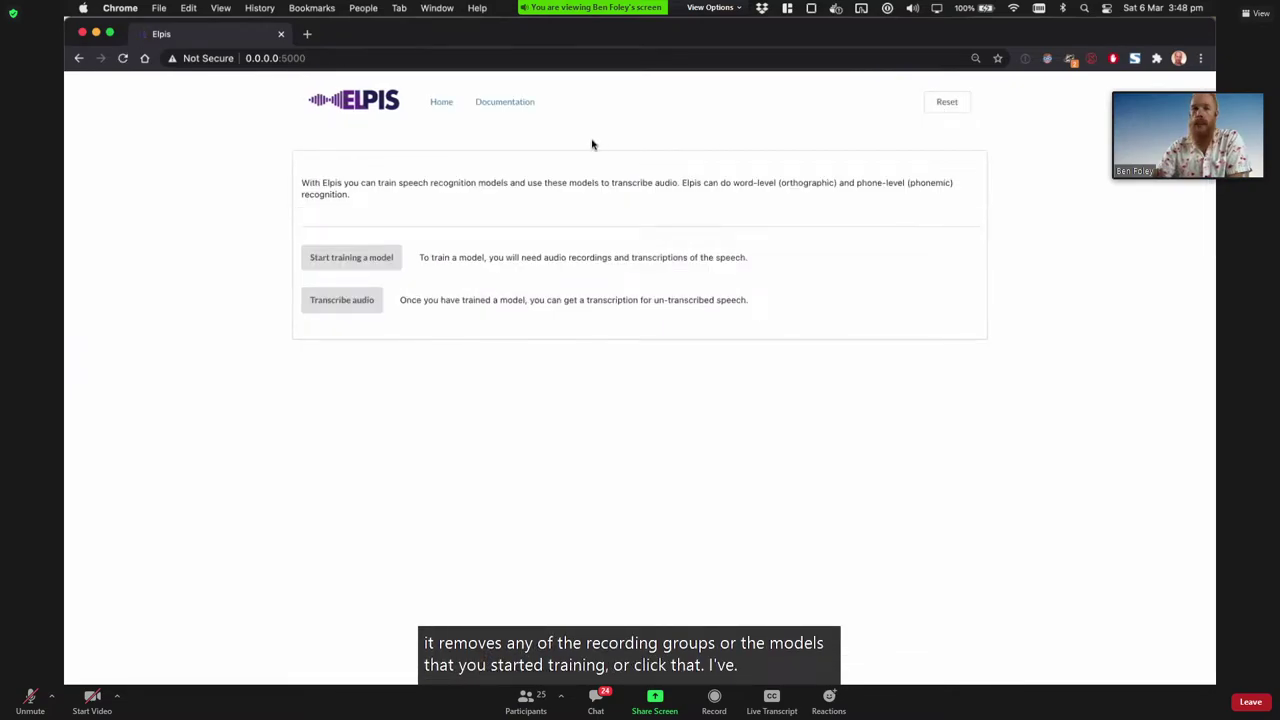
left_click(370, 258)
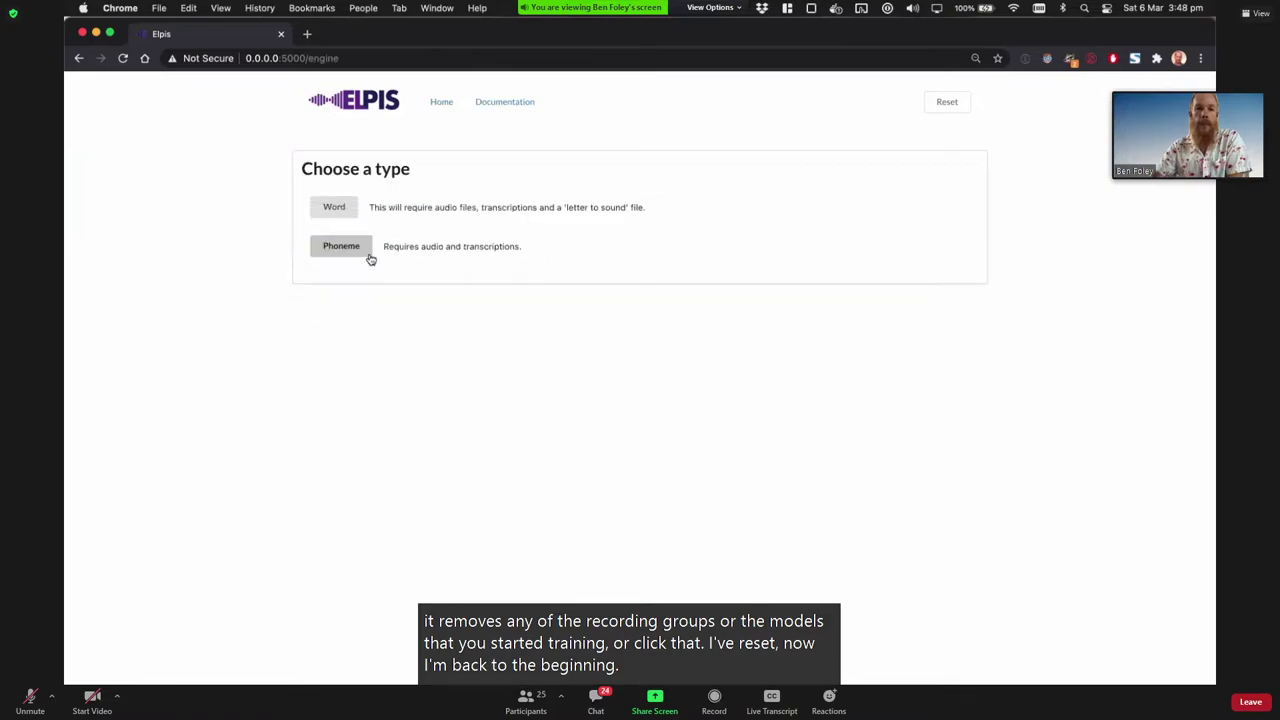
left_click(336, 212)
Step: Add a new recordings group named "abui recordings"
left_click_drag(540, 240, 478, 243)
type("abui recordings")
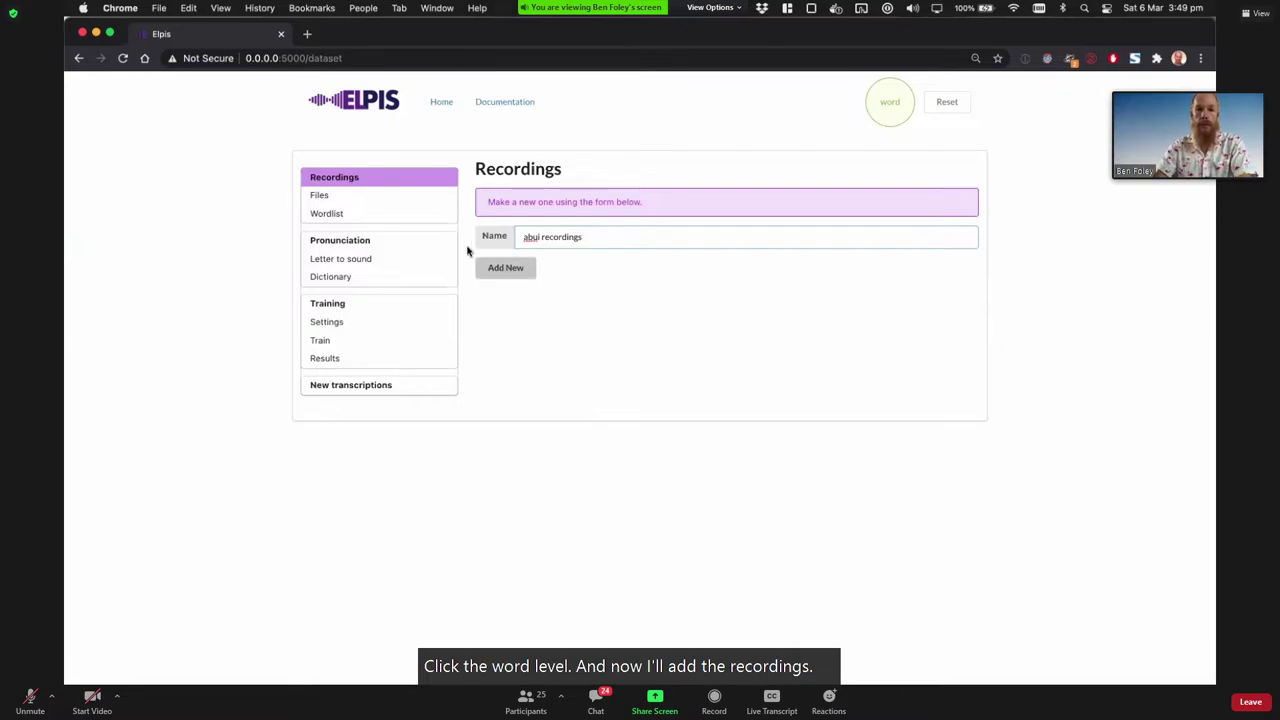
left_click(496, 270)
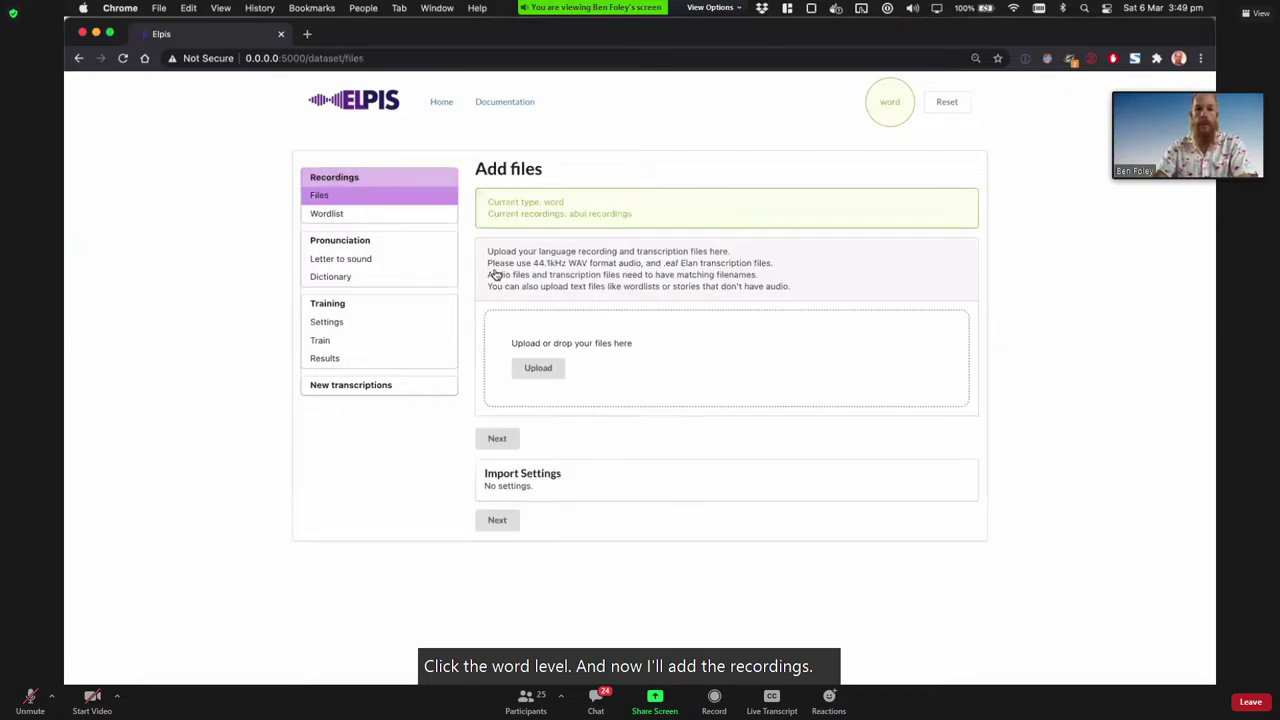
Step: Upload all the .eaf and .wav files from Downloads/toy-corpora-master/abui-recordings-elan/transcribed and review the uploaded files list
left_click(539, 372)
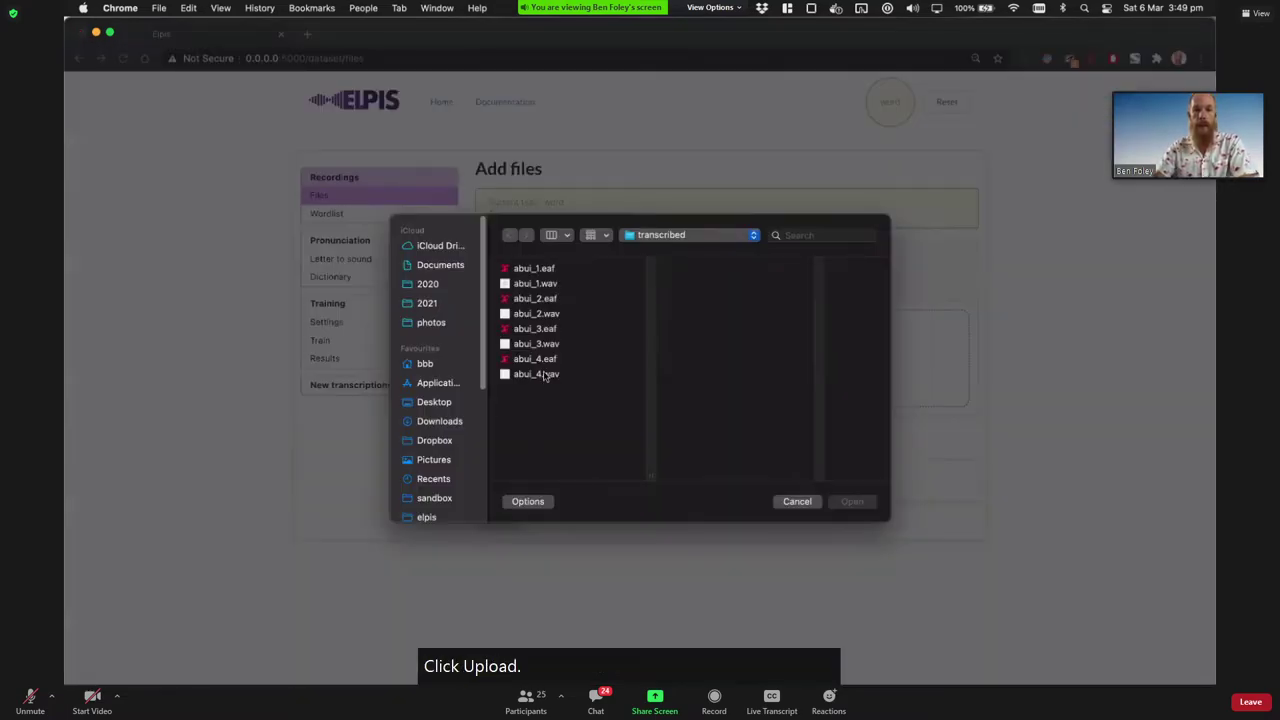
left_click(437, 421)
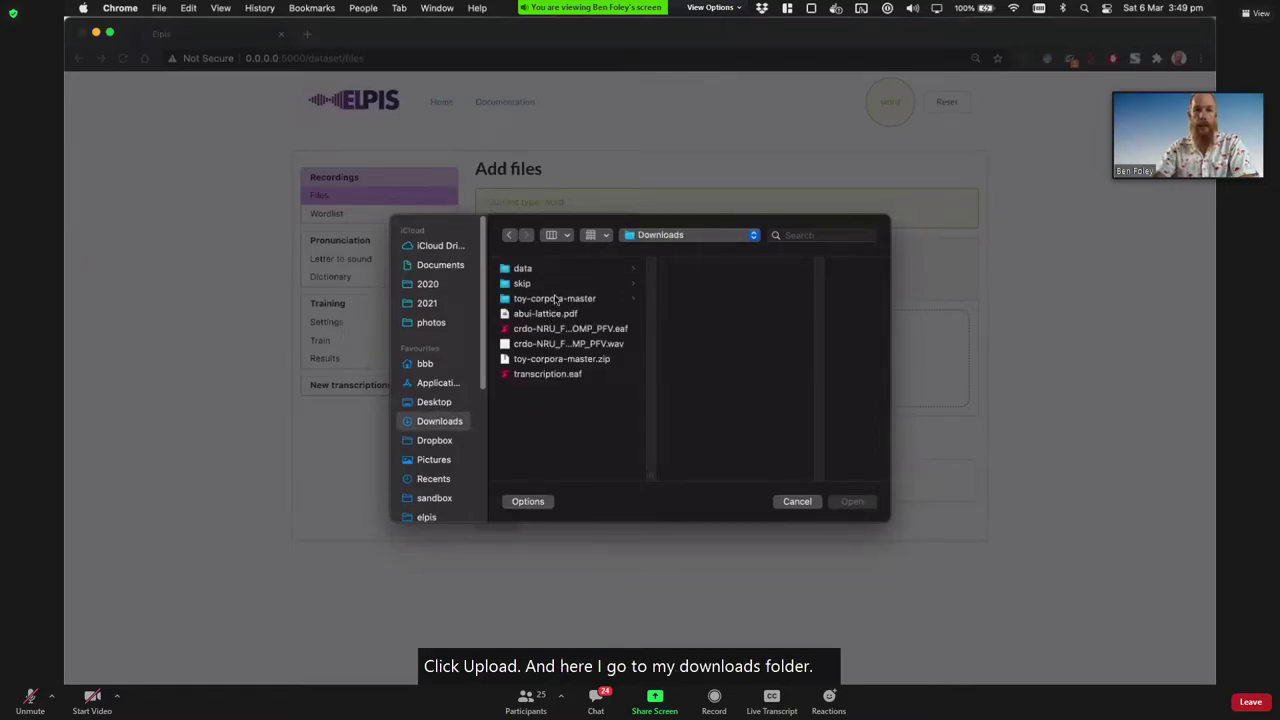
left_click(556, 299)
left_click(702, 270)
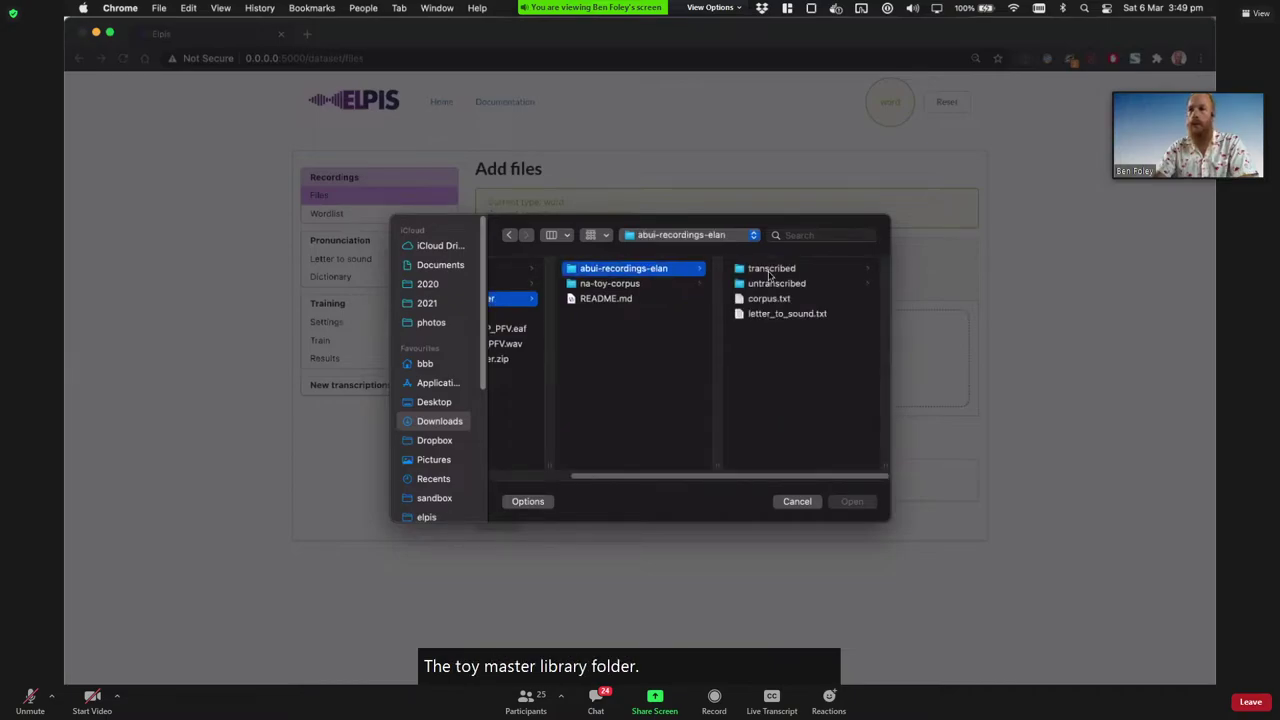
left_click(770, 270)
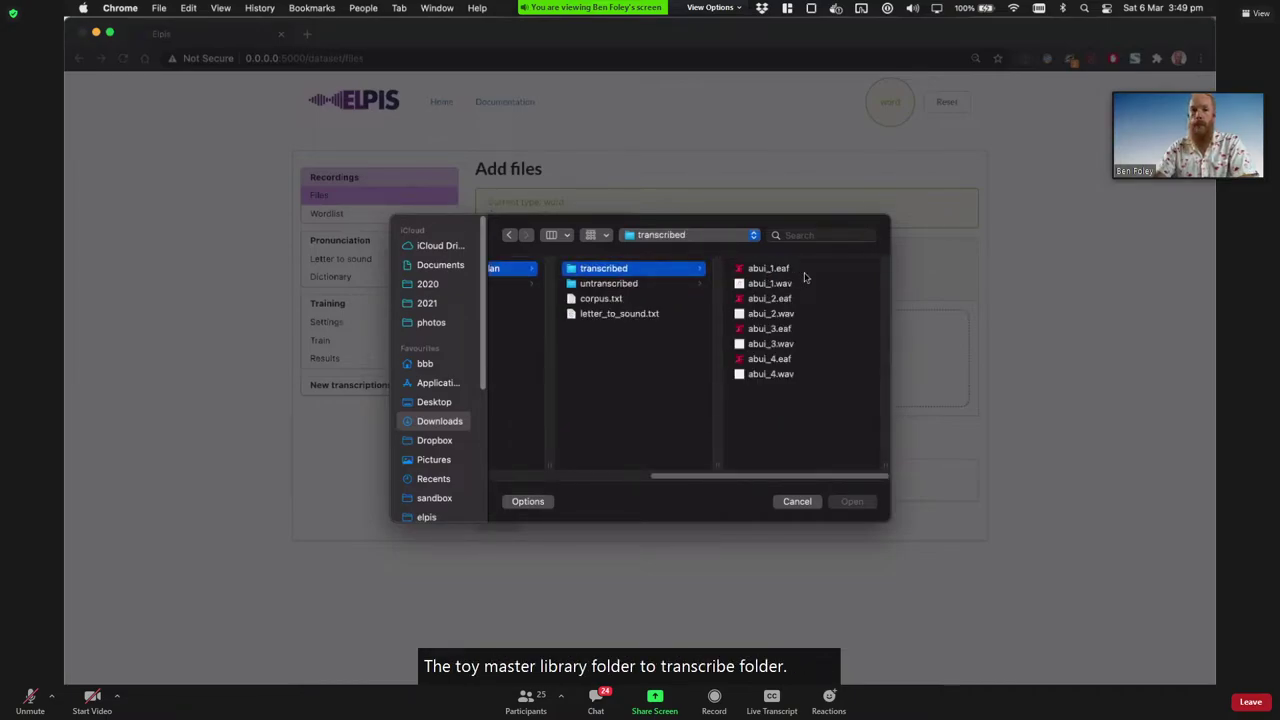
key("super+a")
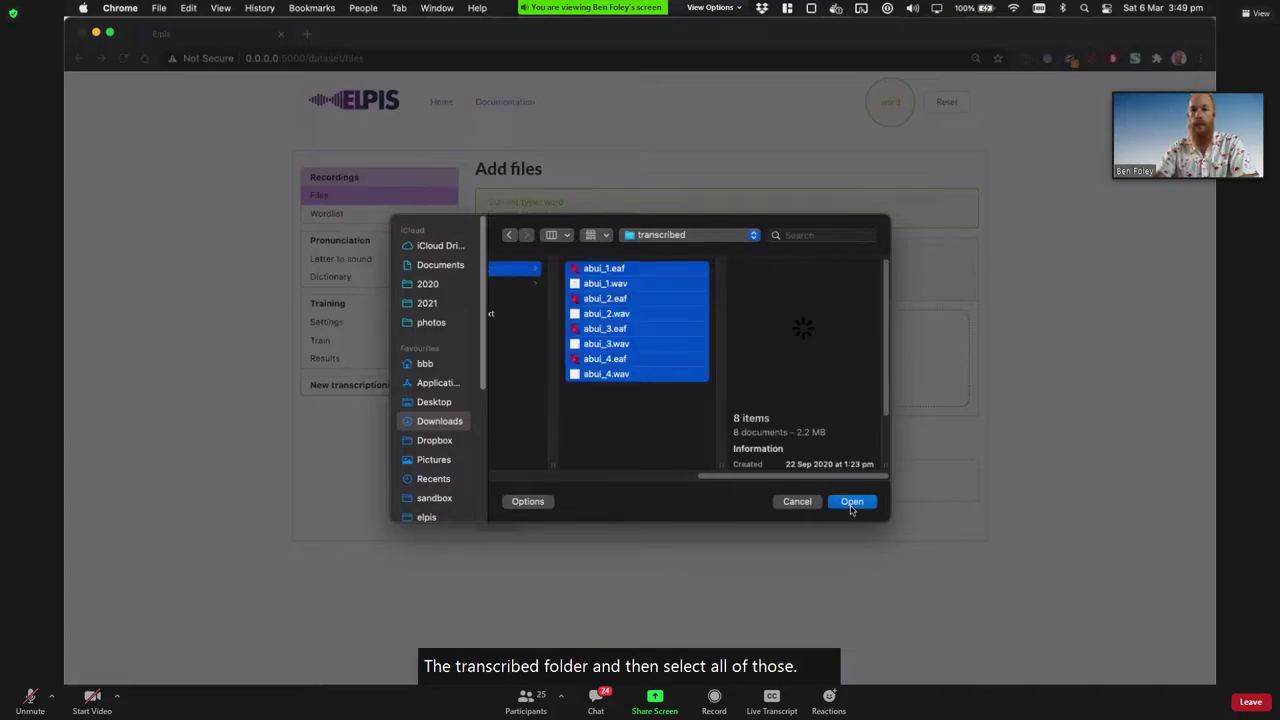
left_click(851, 502)
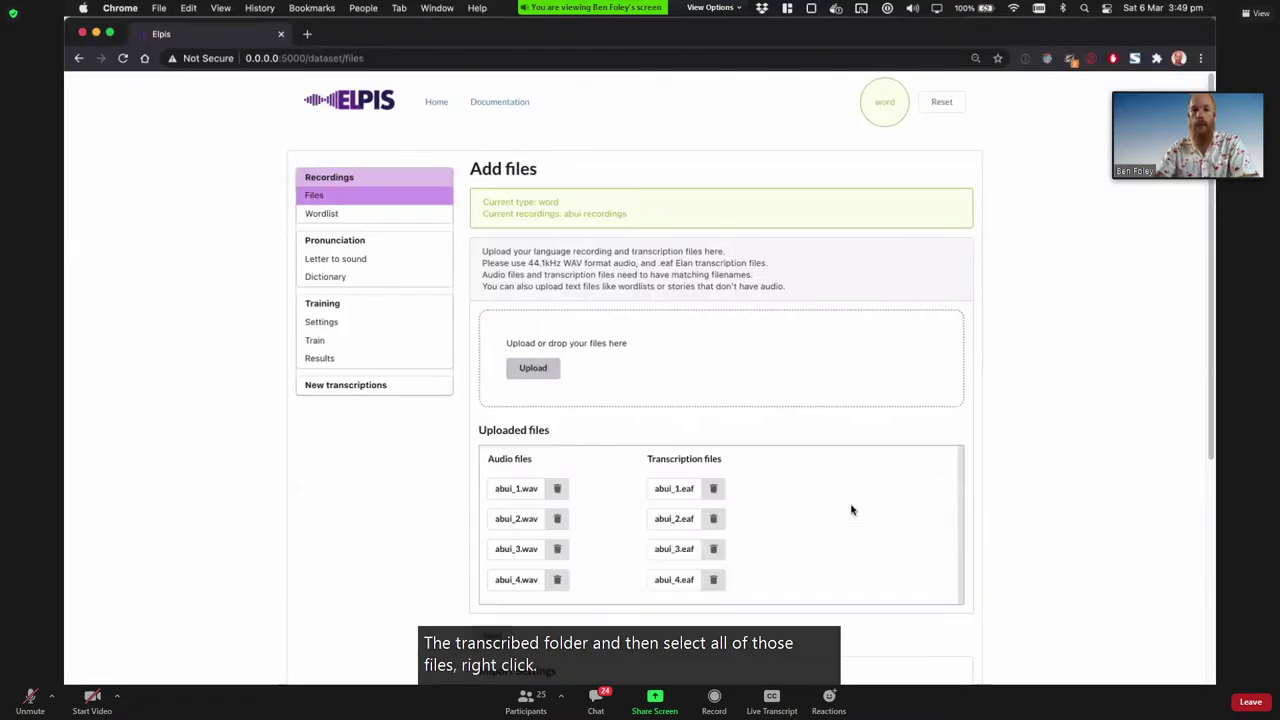
scroll(829, 514, "down", 1)
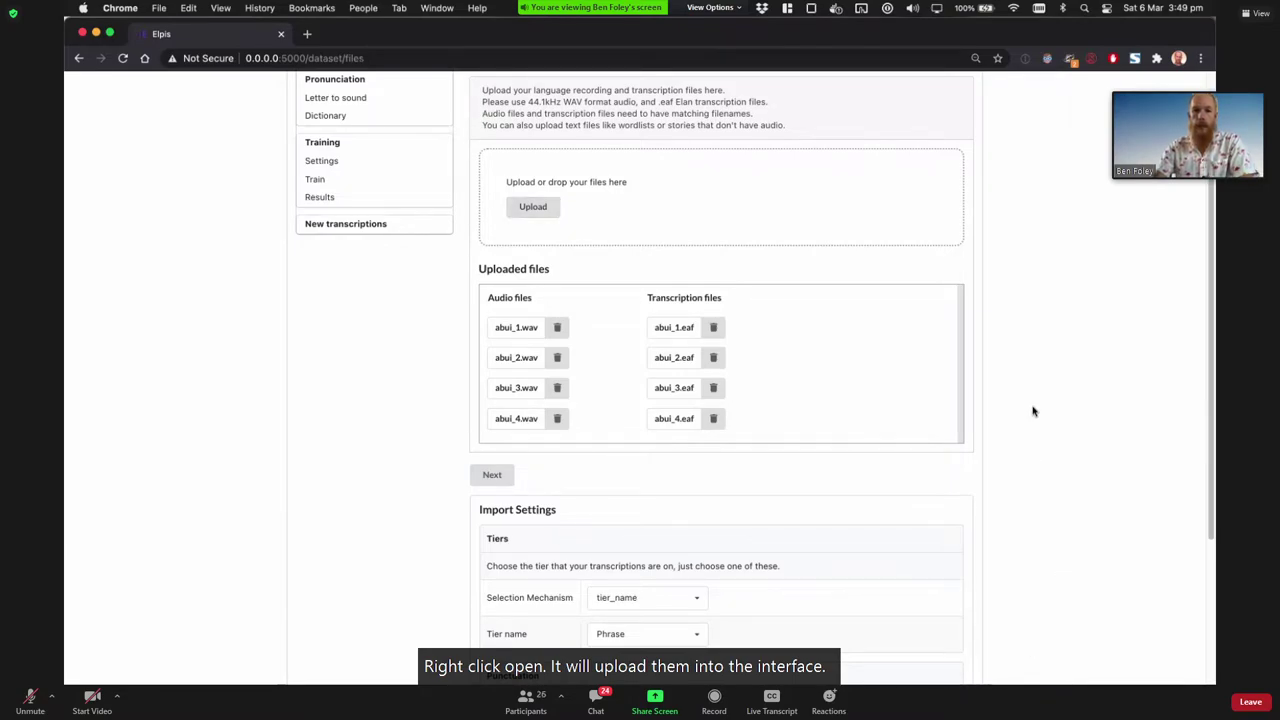
scroll(1030, 400, "up", 3)
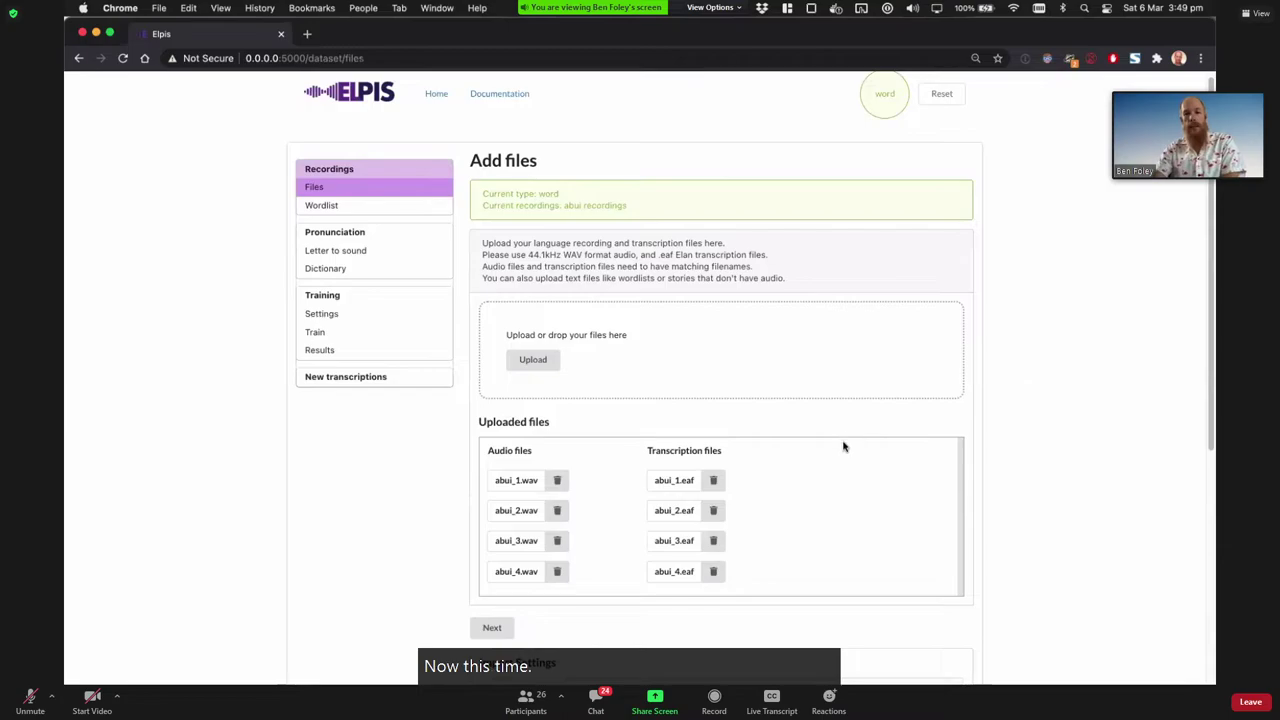
scroll(843, 447, "down", 2)
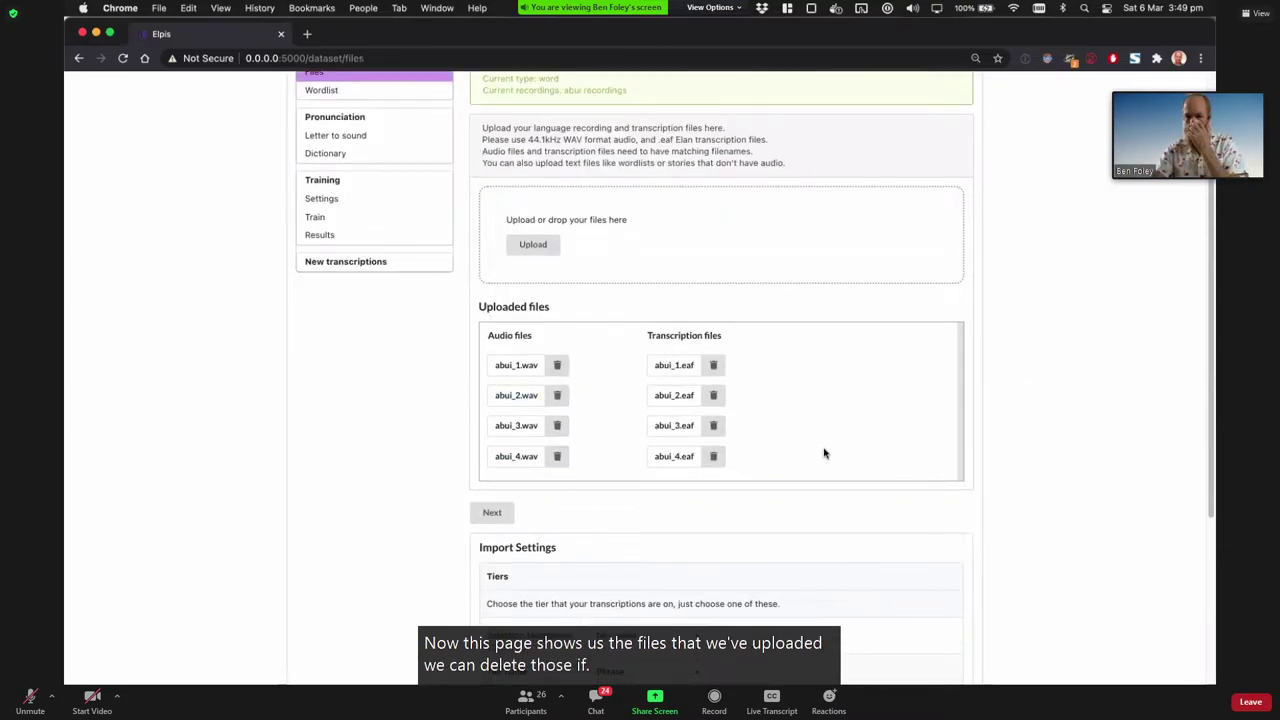
Step: Set the import tier selection mechanism to tier_order with tier order 0
scroll(822, 450, "down", 1)
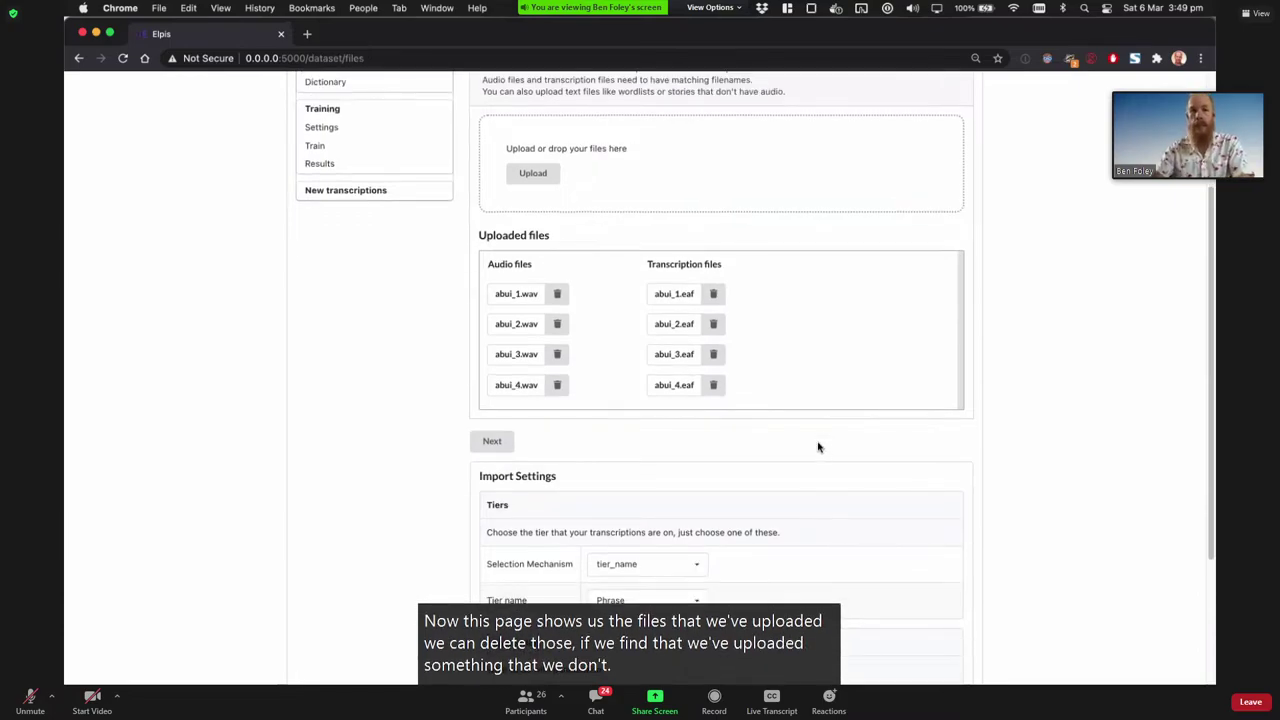
scroll(817, 446, "down", 2)
scroll(846, 426, "down", 1)
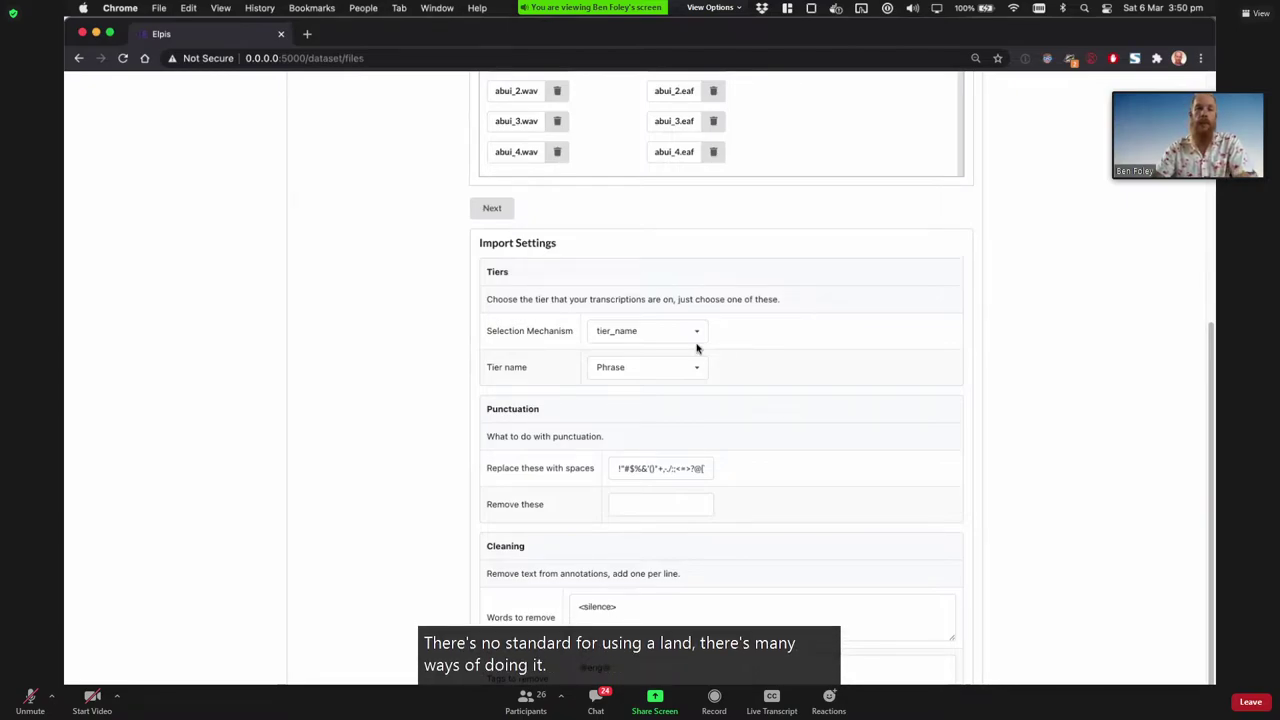
left_click(666, 336)
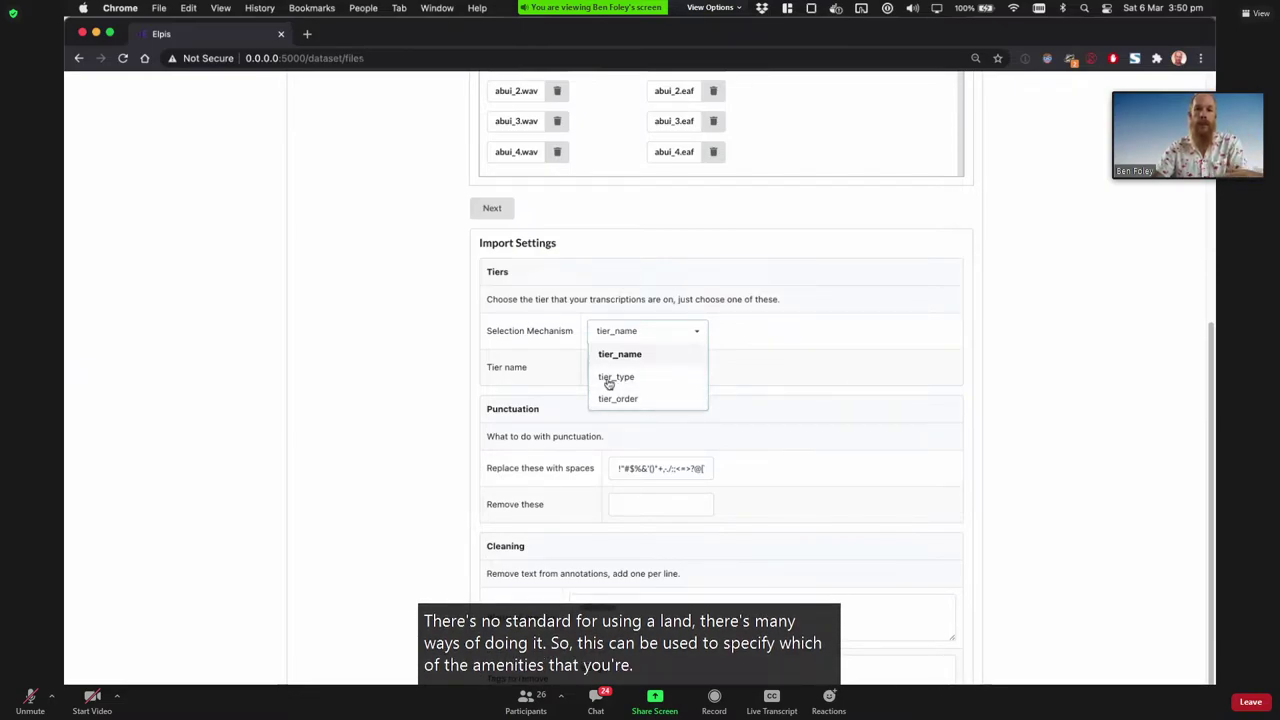
left_click(762, 362)
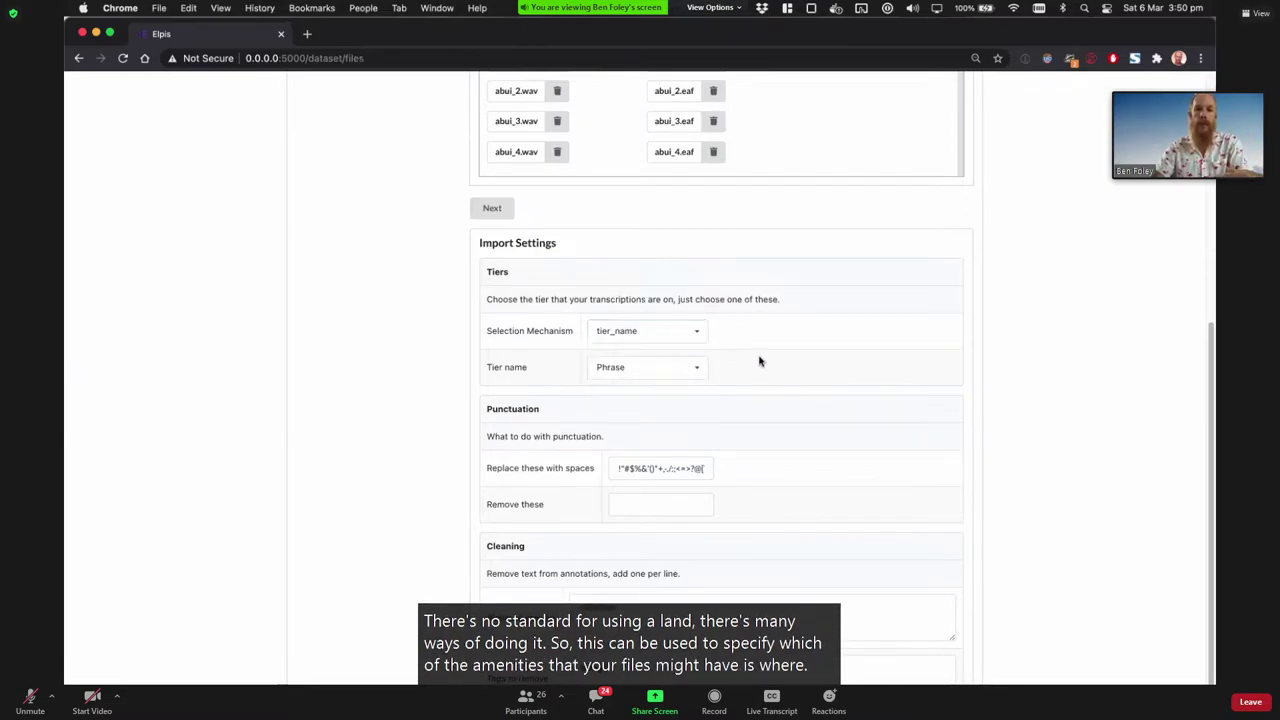
left_click(679, 336)
left_click(648, 399)
left_click(694, 372)
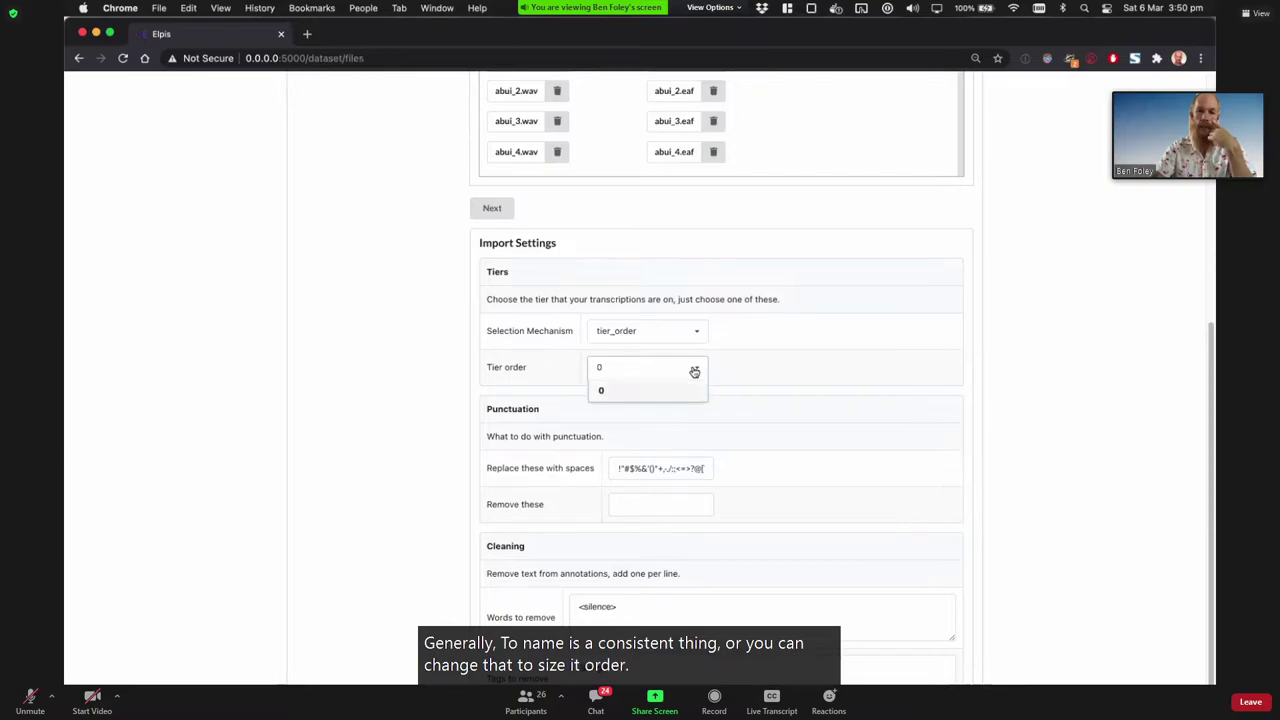
left_click(693, 372)
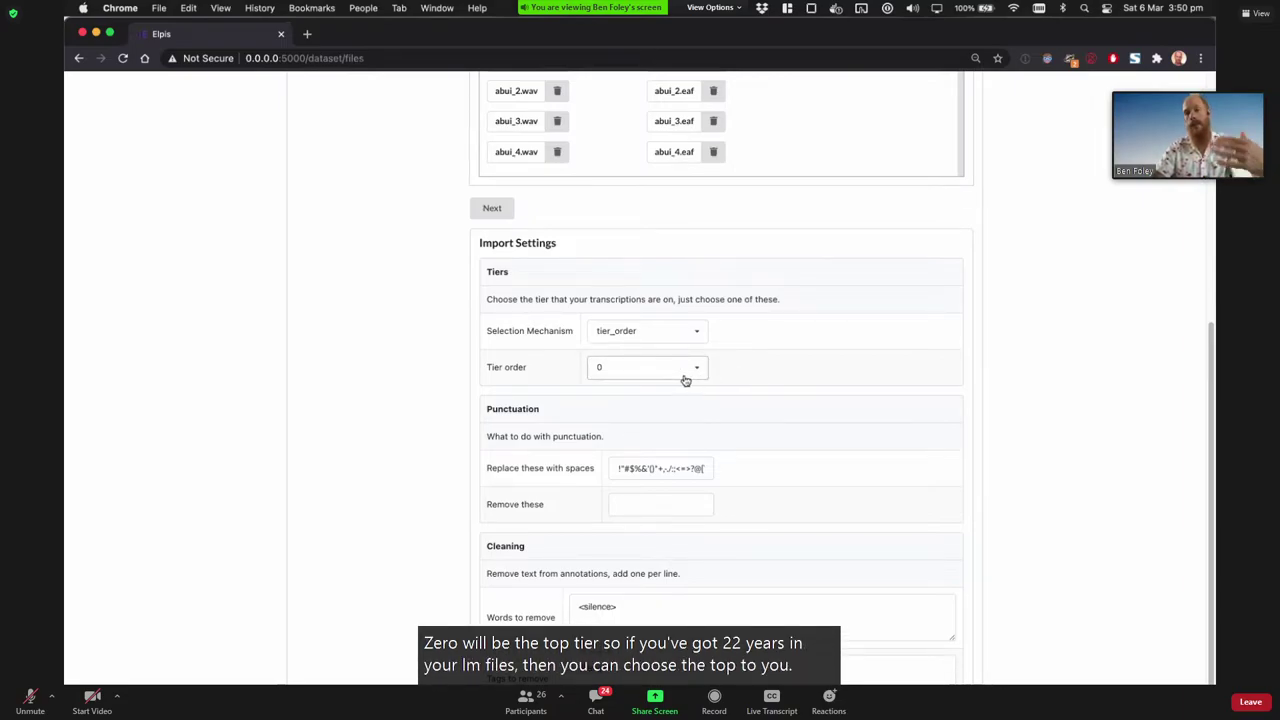
Step: Examine the full set of characters in the Punctuation setting that are replaced with spaces during import
scroll(686, 378, "down", 1)
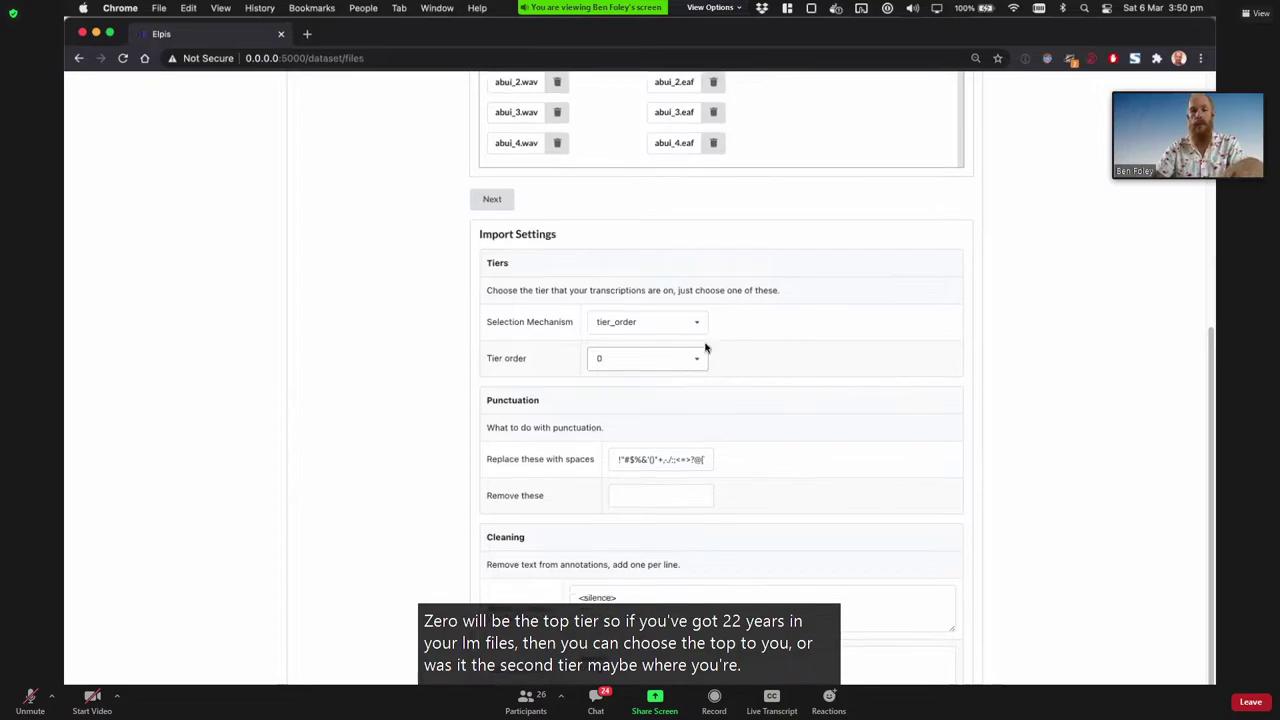
scroll(680, 323, "up", 3)
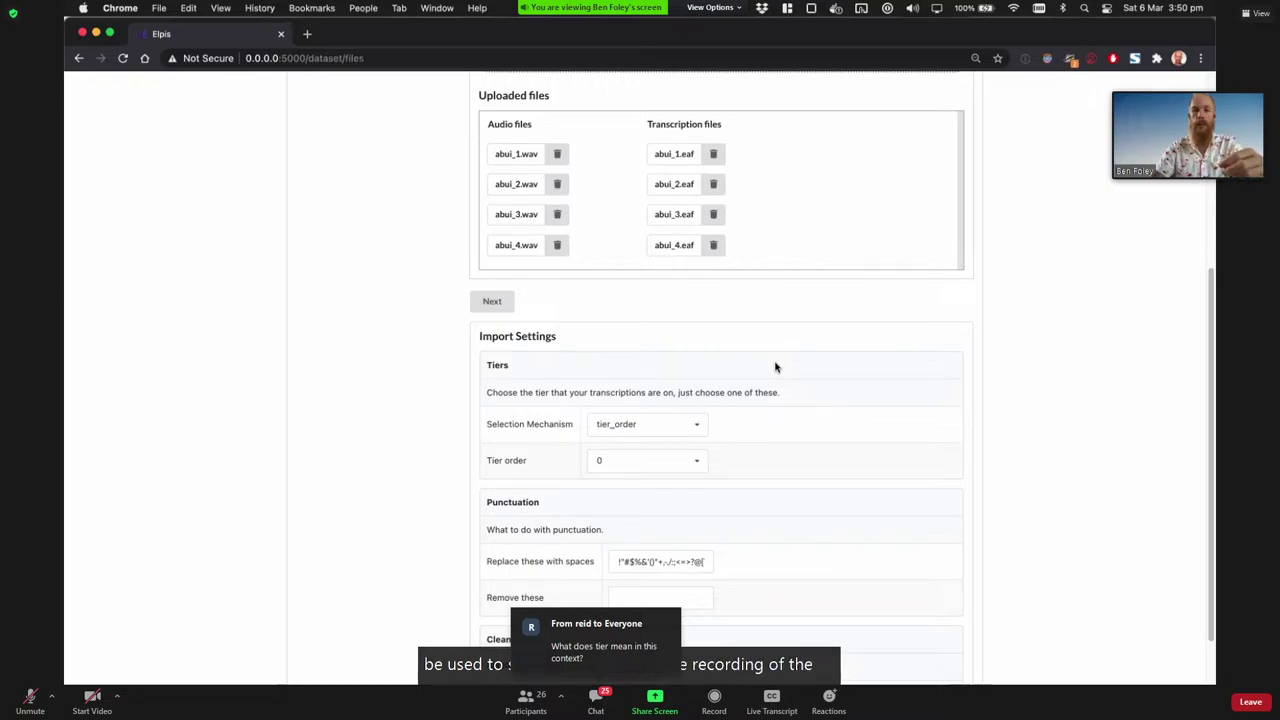
scroll(775, 367, "down", 2)
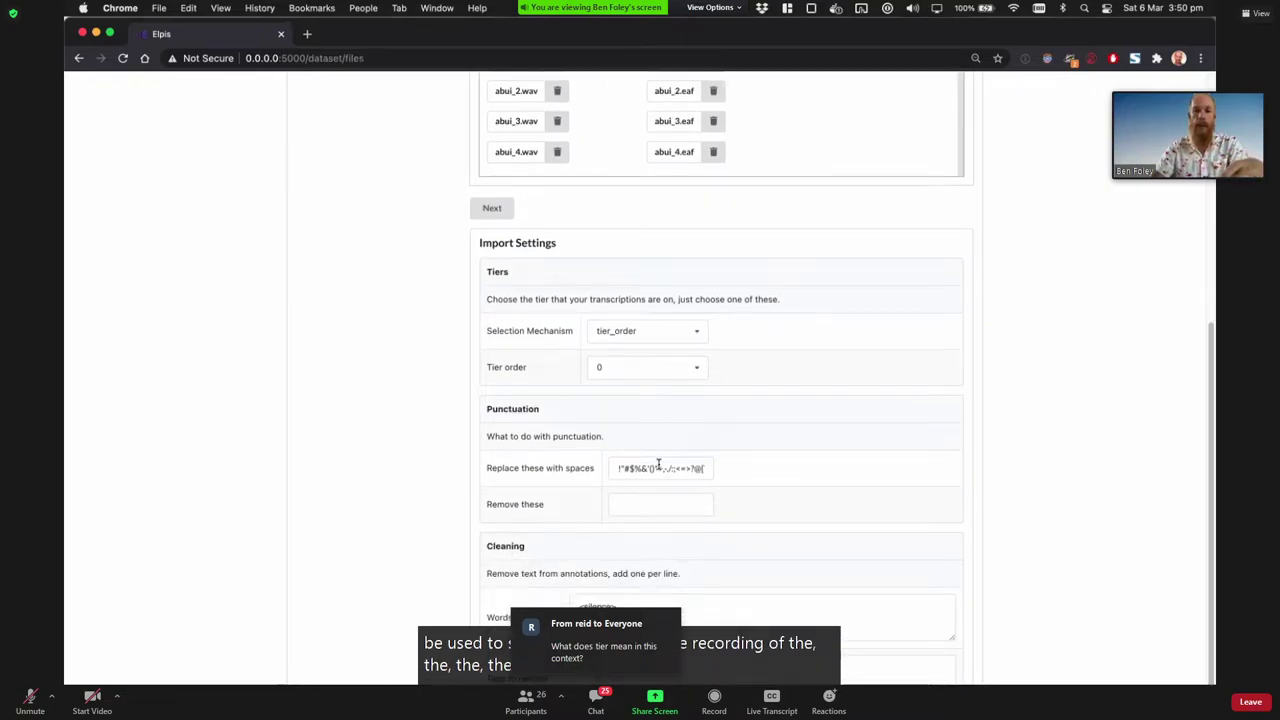
triple_click(658, 466)
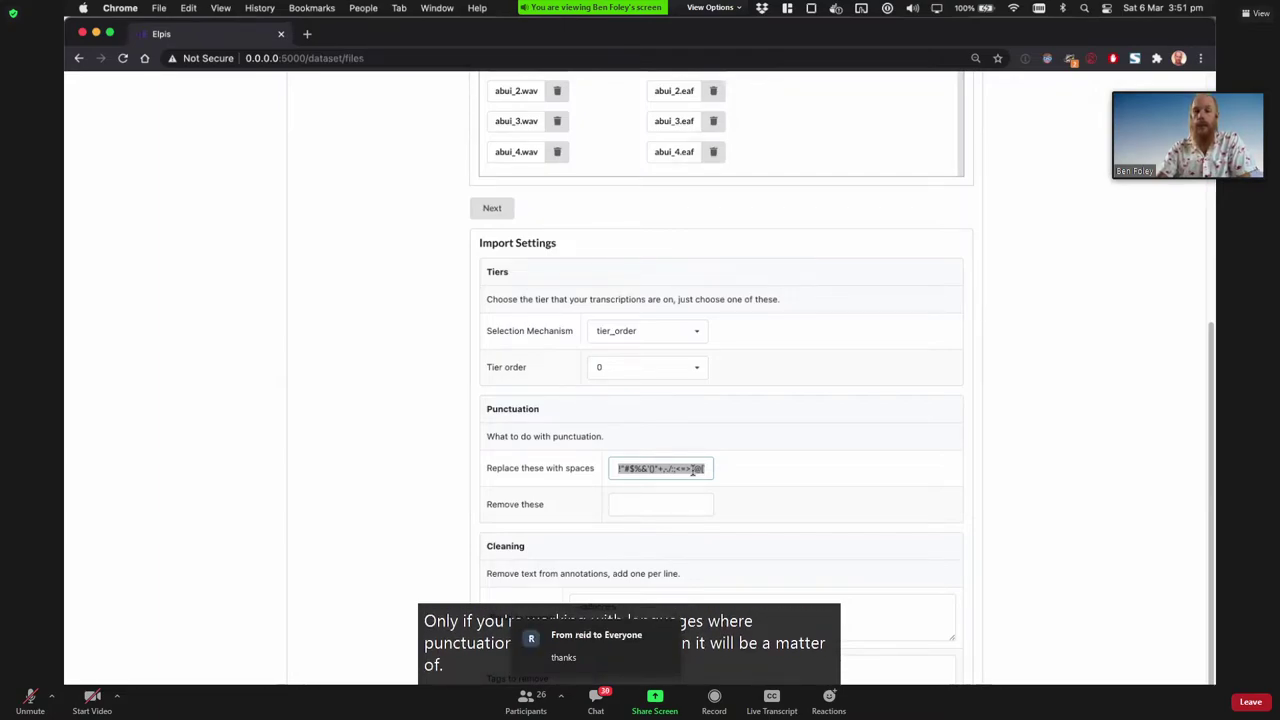
left_click(692, 469)
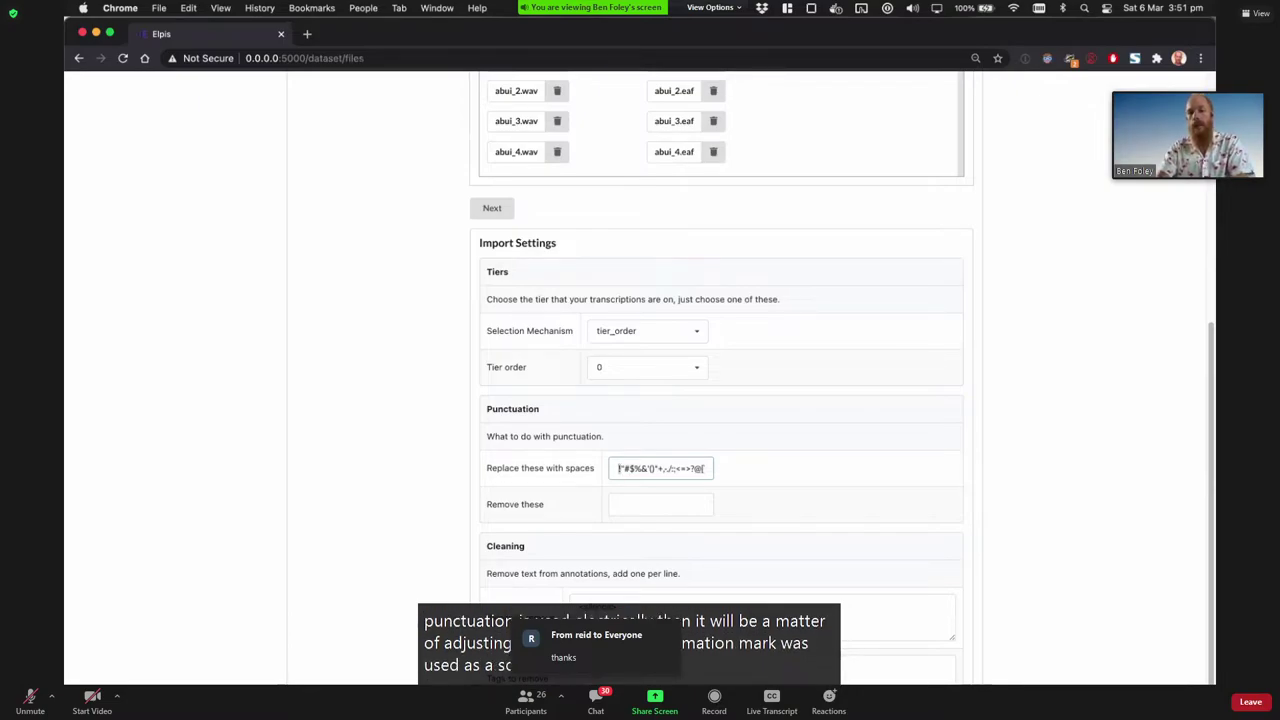
key("super+Right")
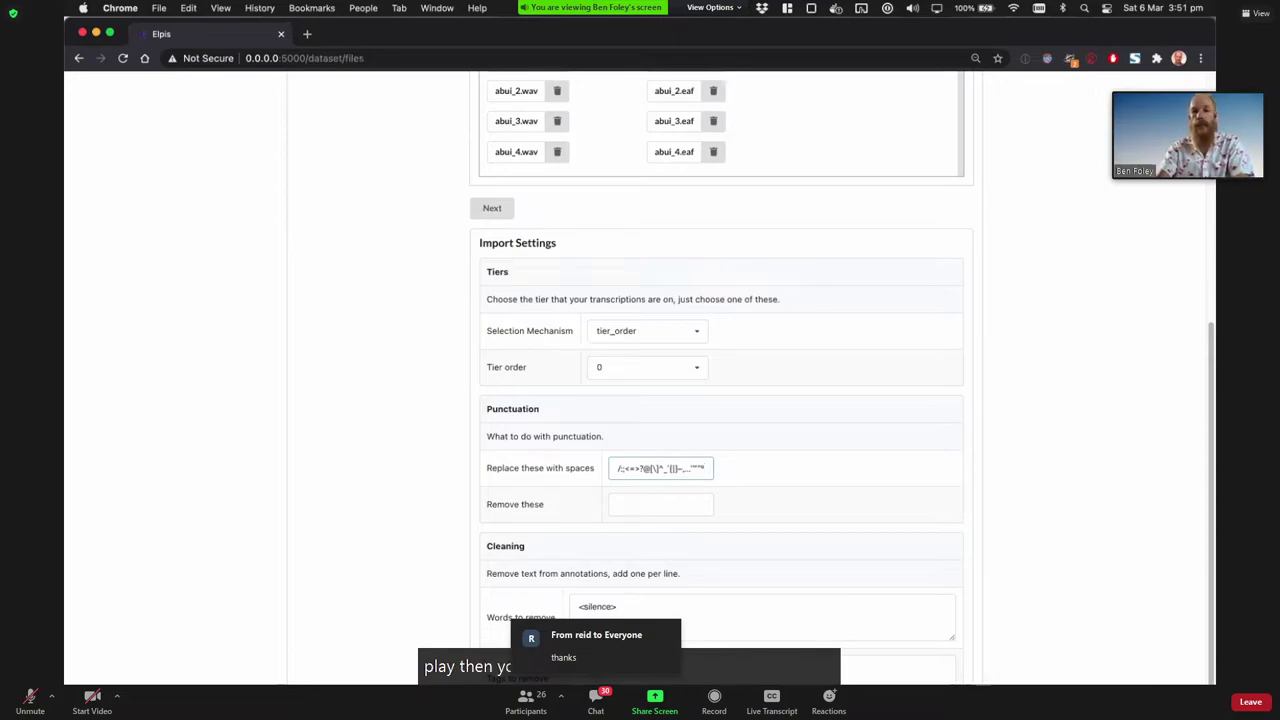
key("super+Left")
key("super+Right")
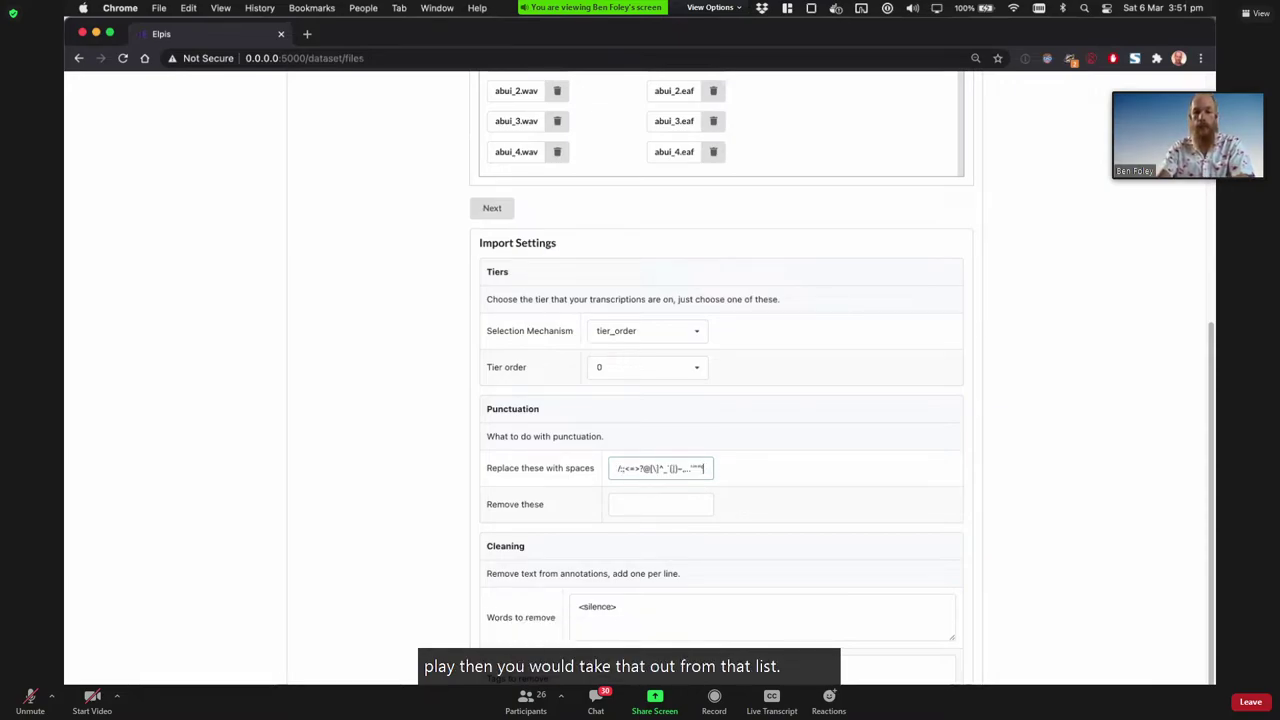
scroll(905, 410, "up", 1)
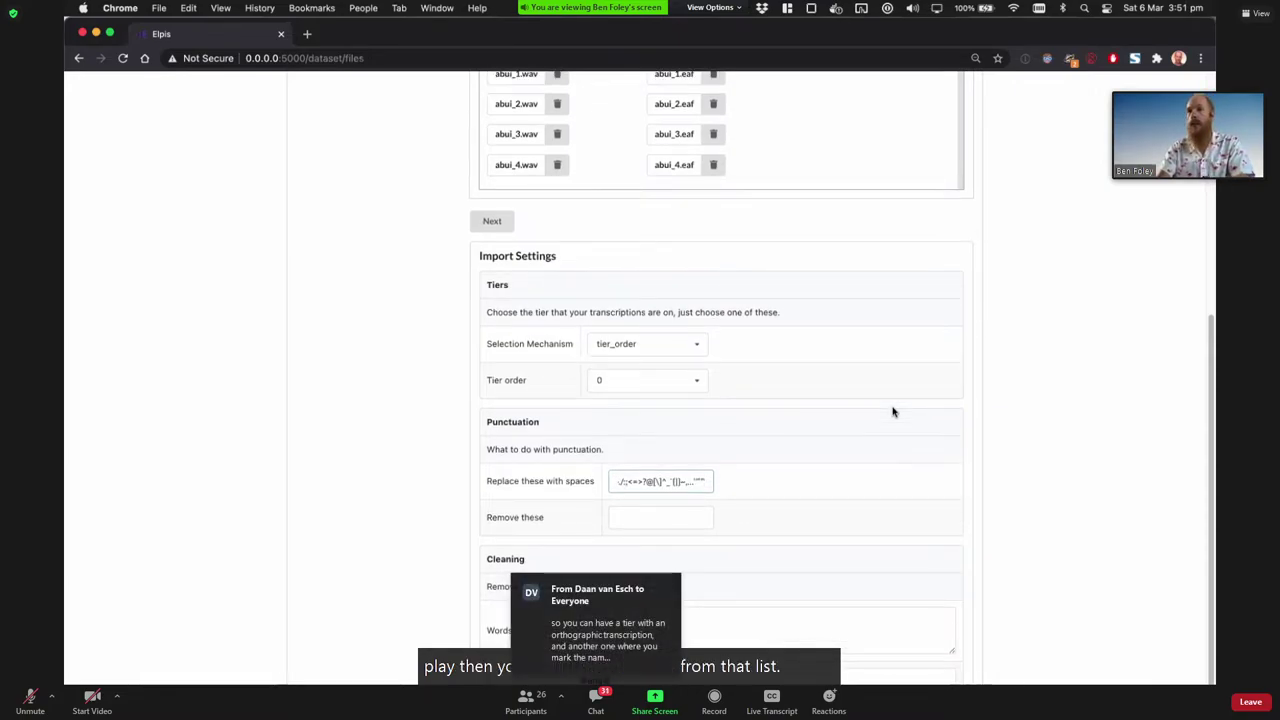
scroll(893, 412, "down", 4)
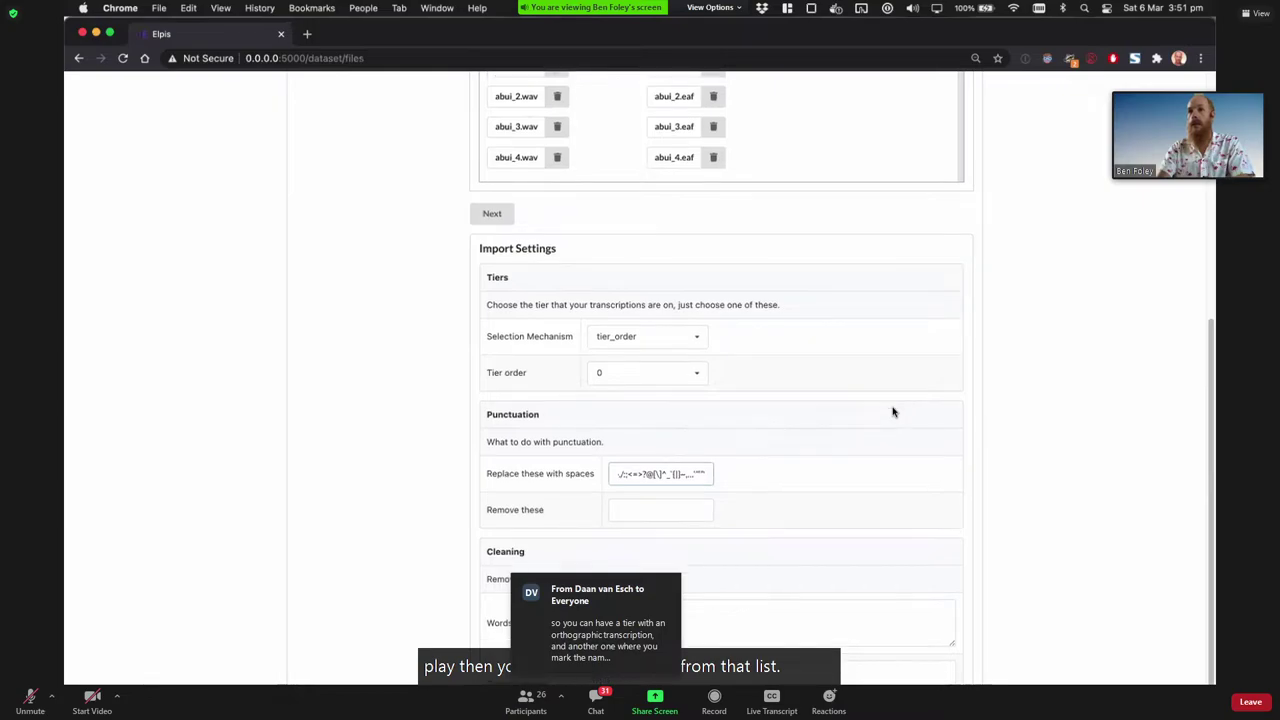
left_click(963, 293)
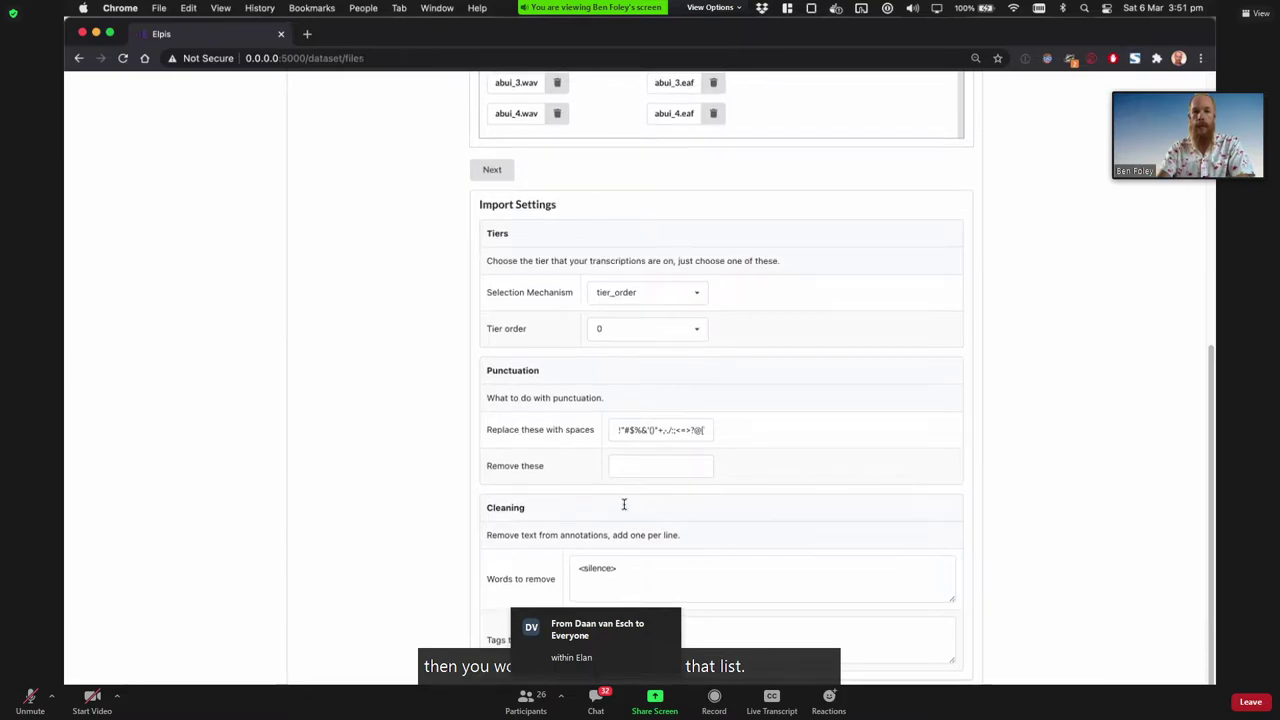
Step: Build the wordlist from the uploaded files and review it sorted with the most frequent words first
scroll(623, 503, "up", 10)
left_click(493, 335)
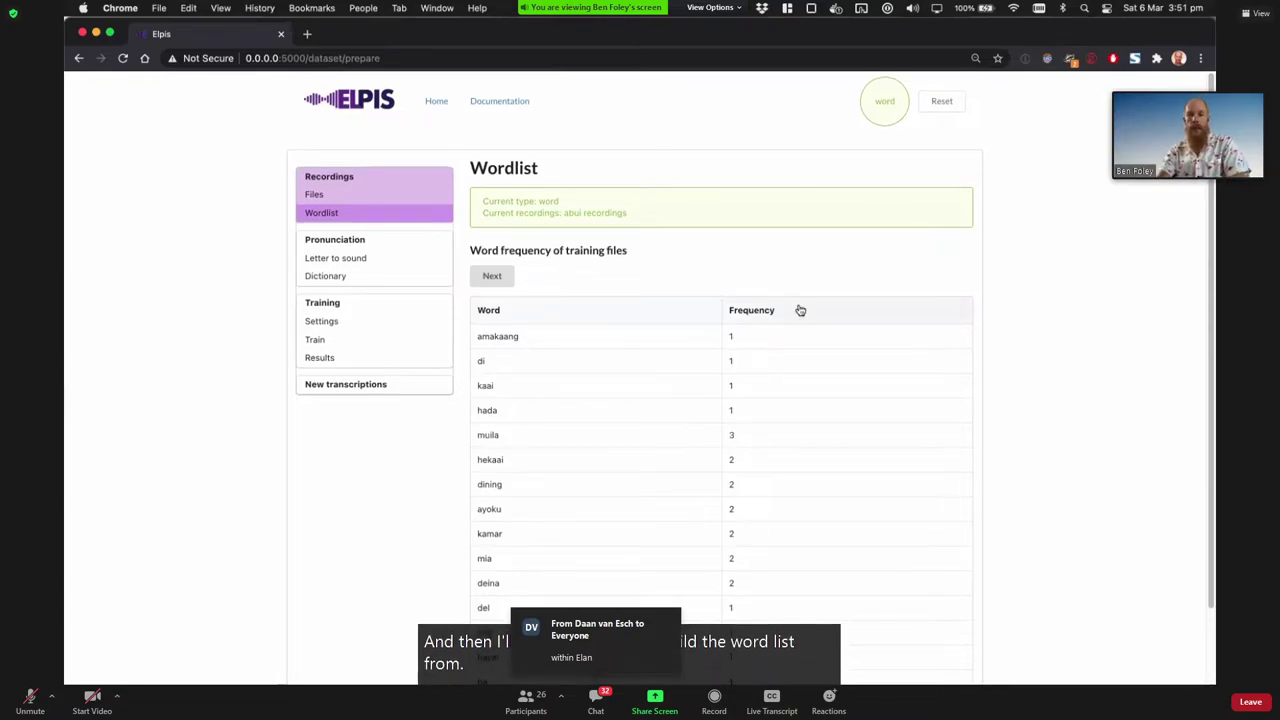
left_click(745, 320)
left_click(776, 312)
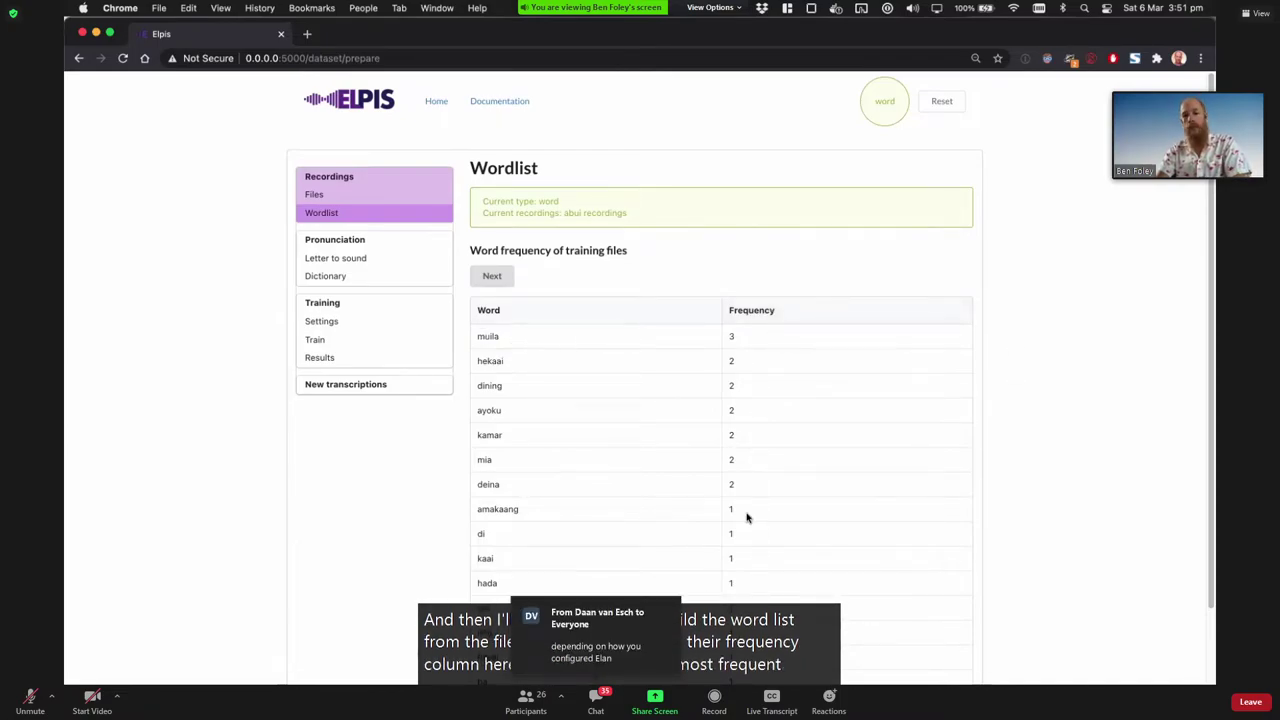
scroll(746, 517, "down", 3)
scroll(748, 518, "up", 1)
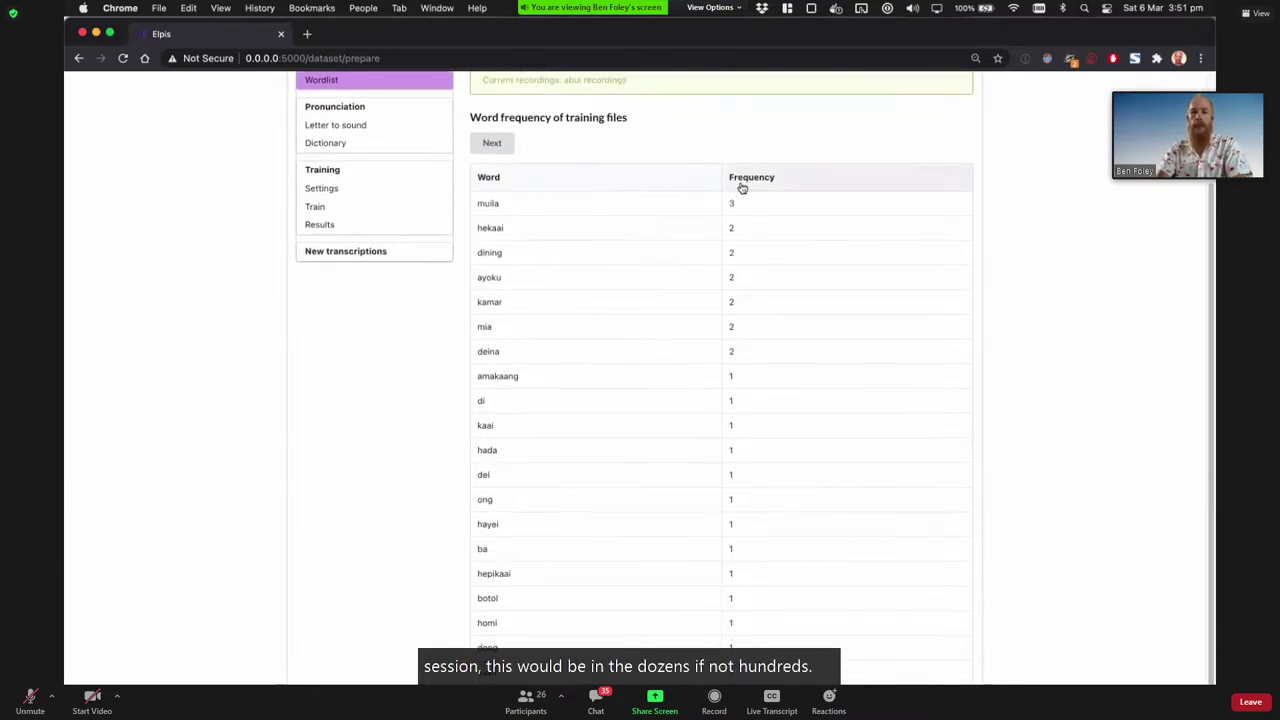
Step: Sort the wordlist with the least frequent words first and inspect the rare words for spelling mistakes
left_click(750, 180)
scroll(752, 189, "up", 3)
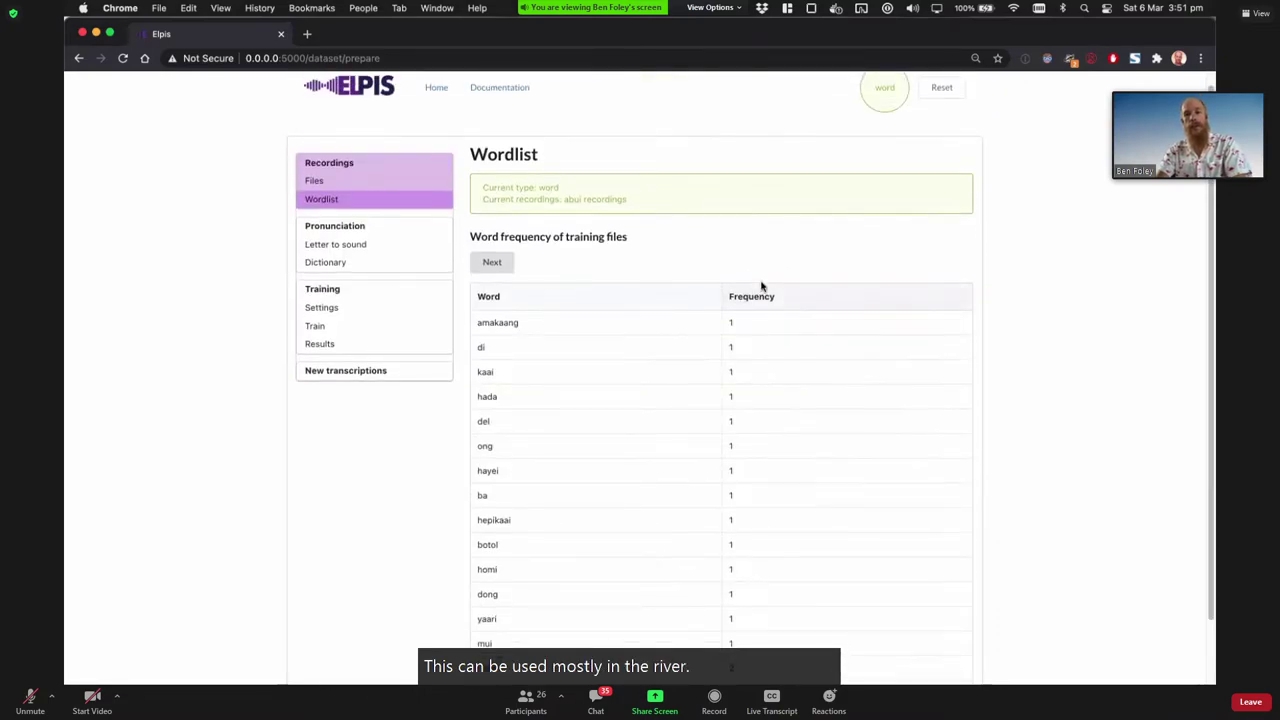
double_click(493, 323)
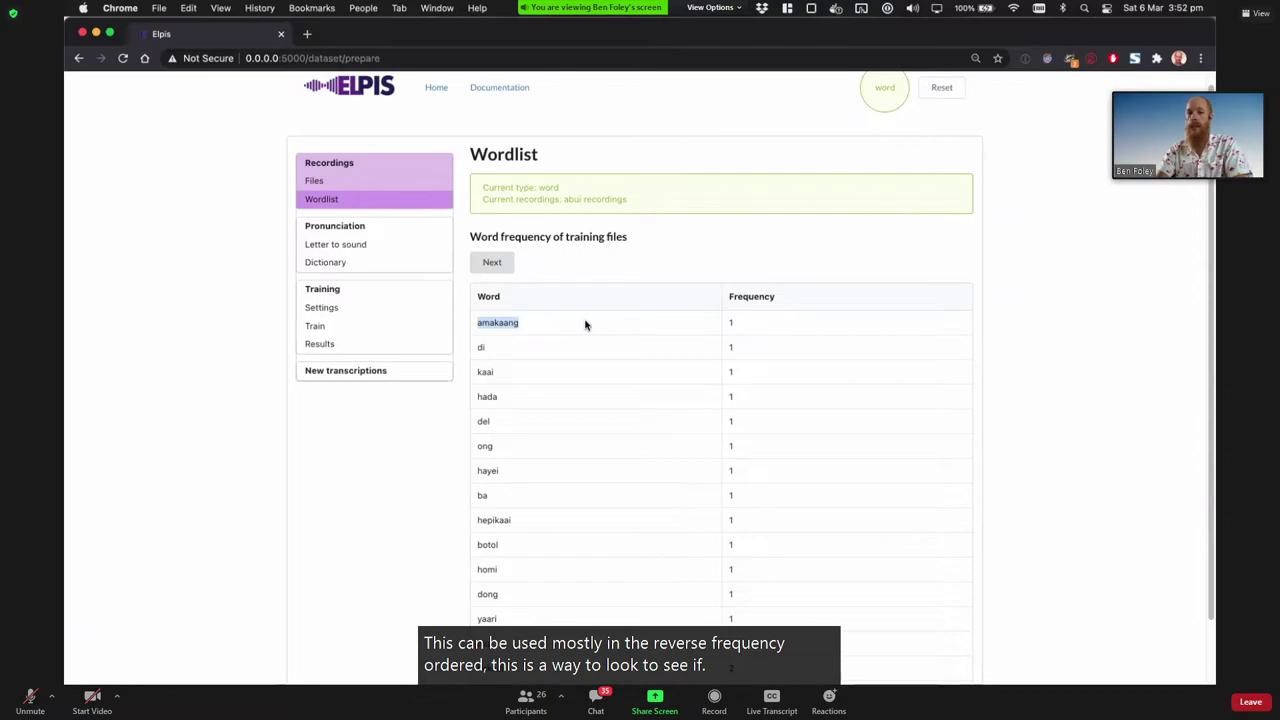
scroll(586, 325, "up", 1)
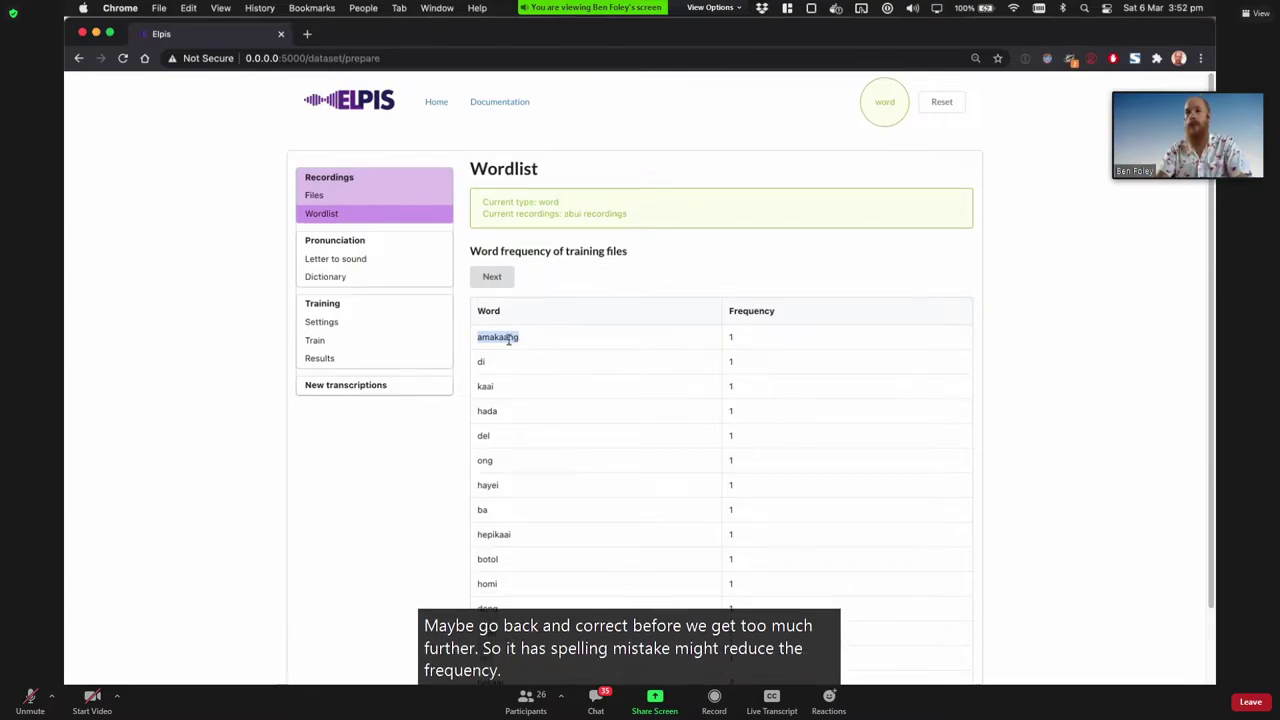
Step: Proceed to the pronunciation dictionary form and name the new dictionary "abui-pronunciation"
left_click(489, 282)
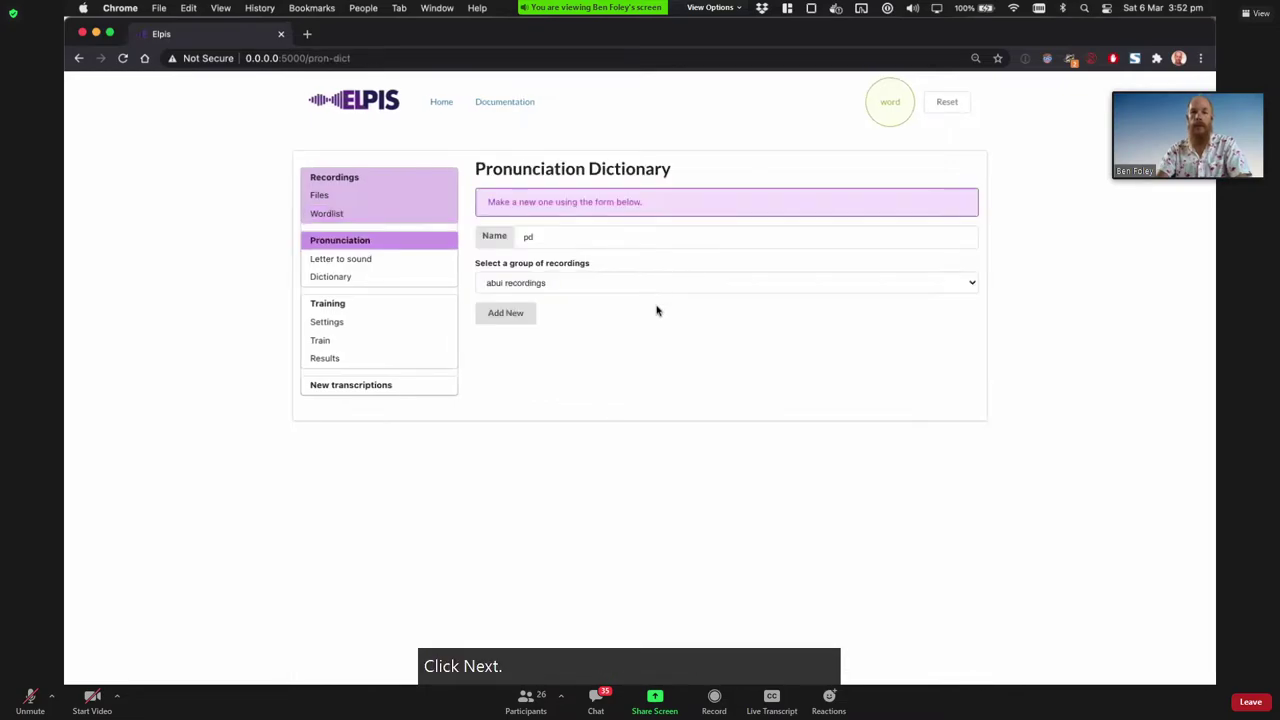
left_click(581, 233)
type("a")
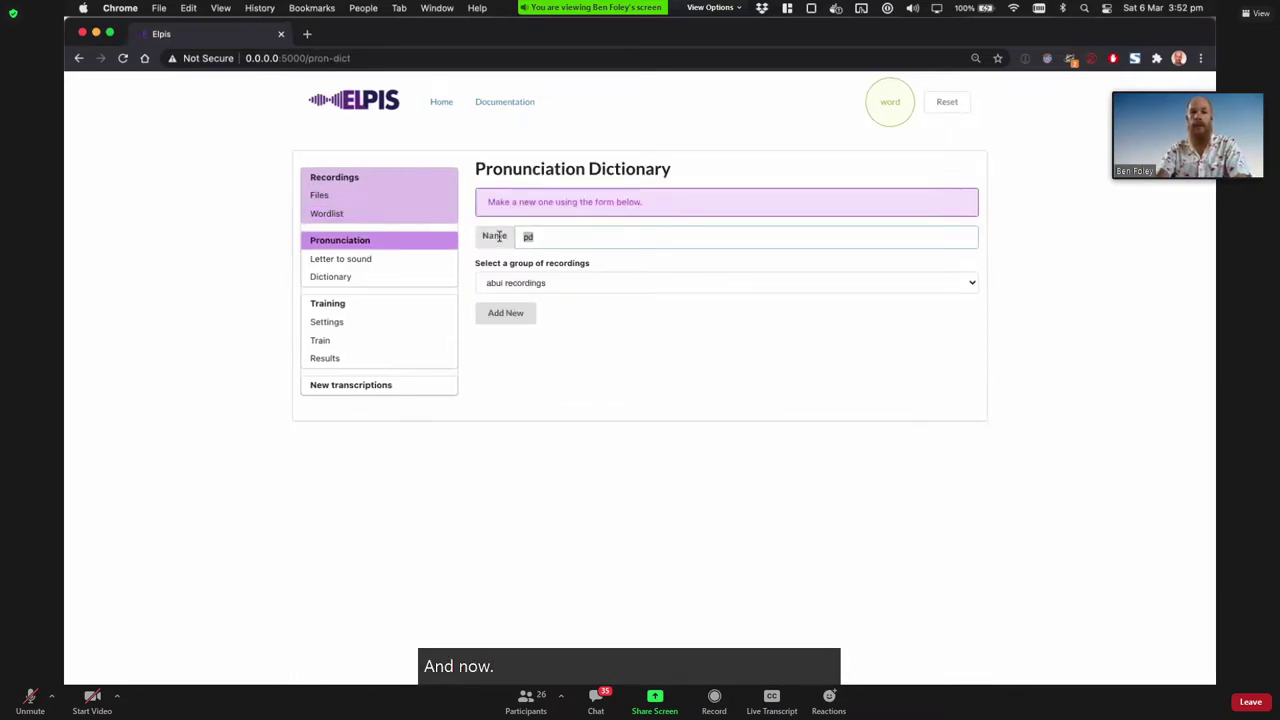
type("bui")
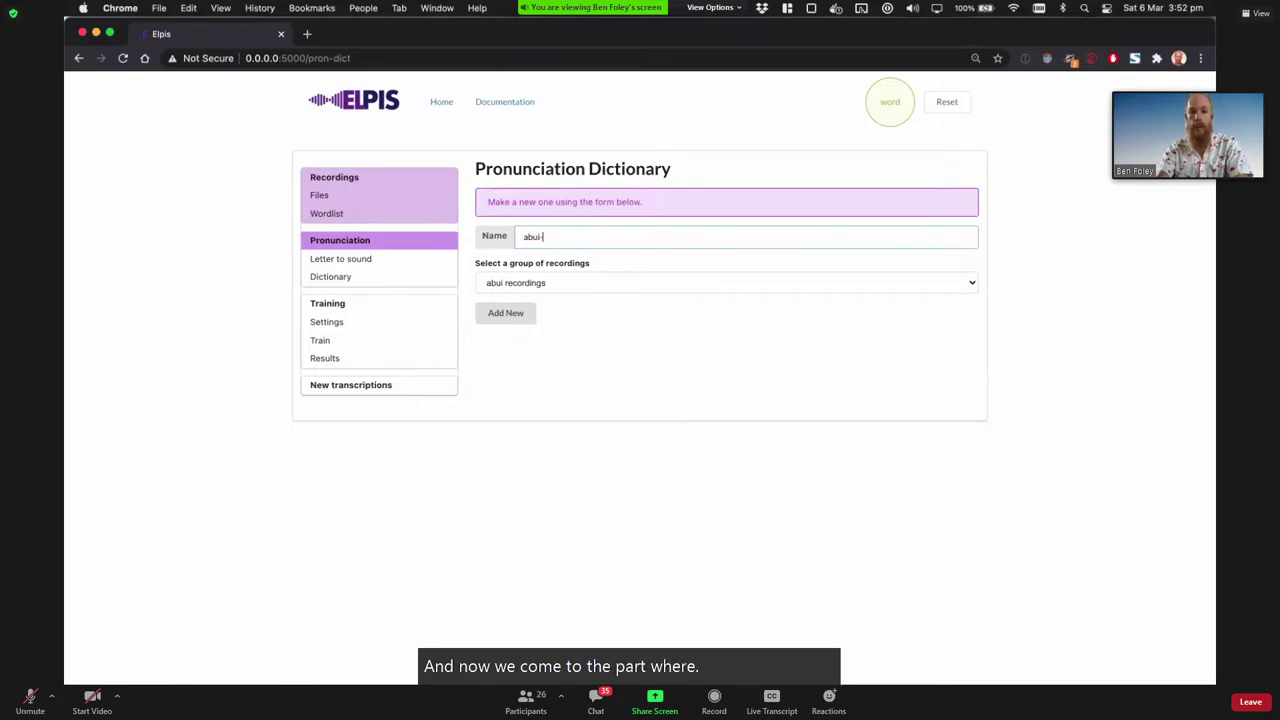
type("-pron")
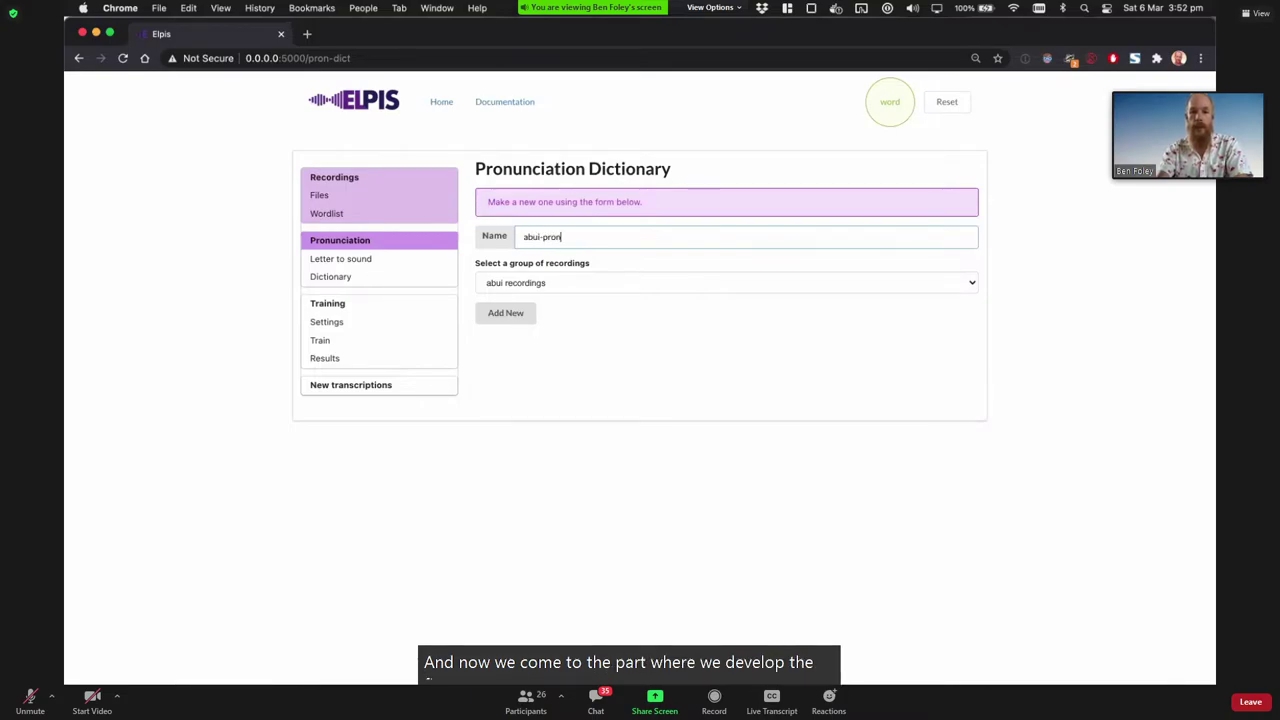
type("unciation")
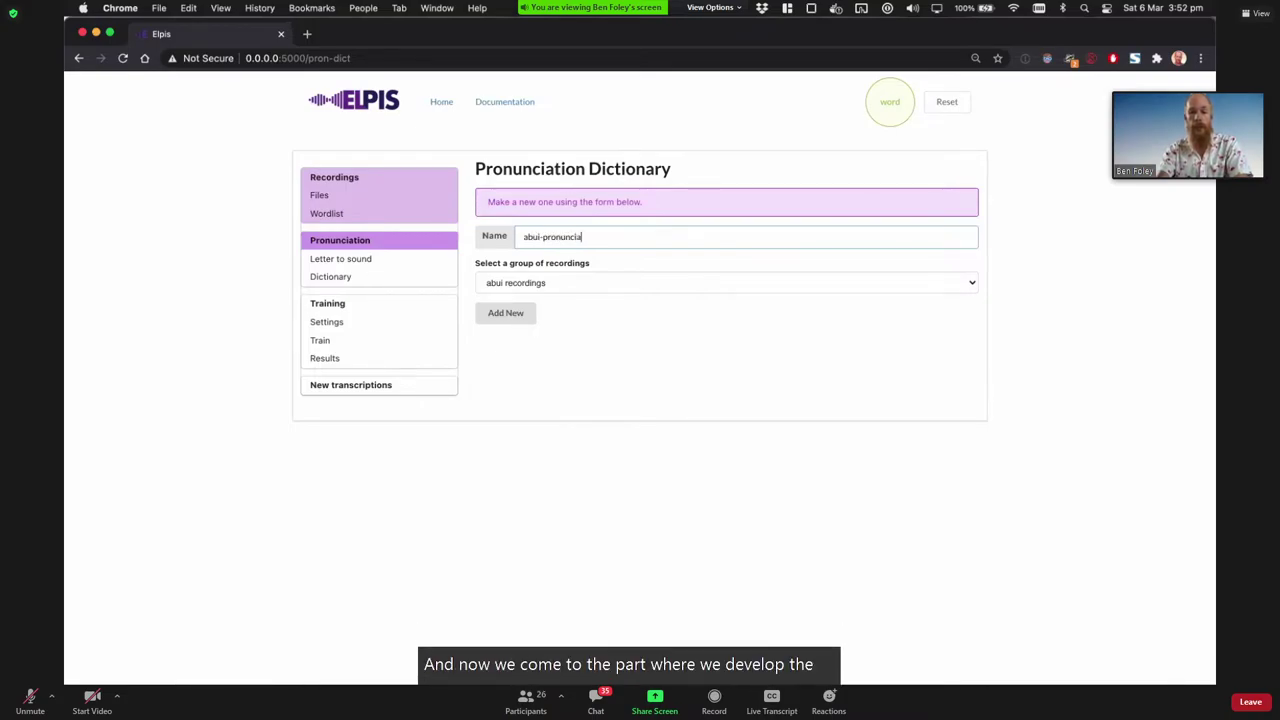
left_click(597, 334)
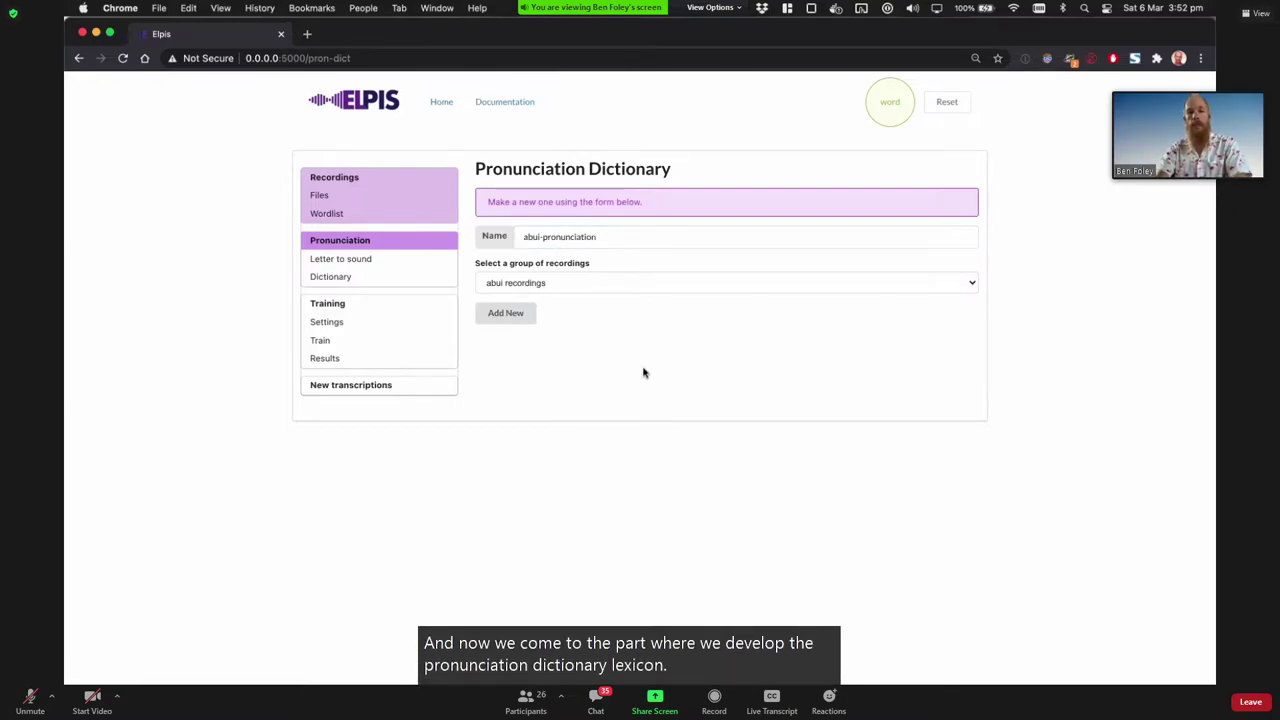
left_click_drag(527, 240, 609, 240)
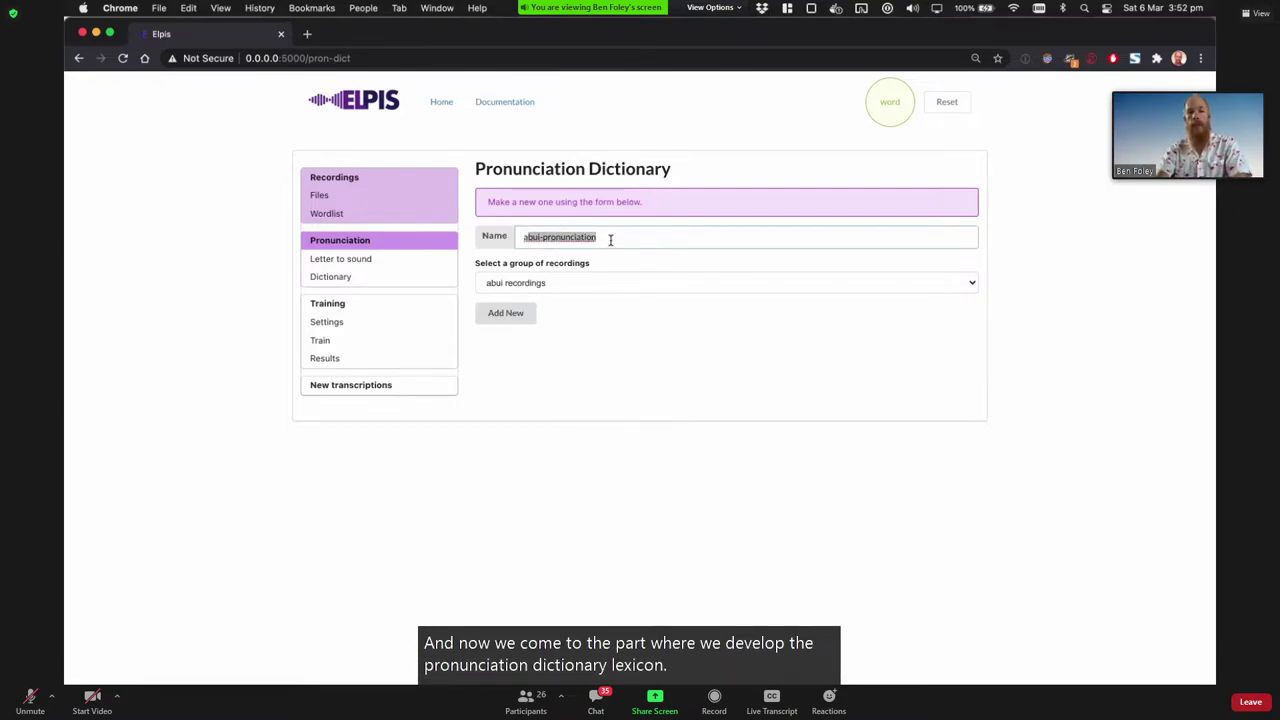
left_click(598, 386)
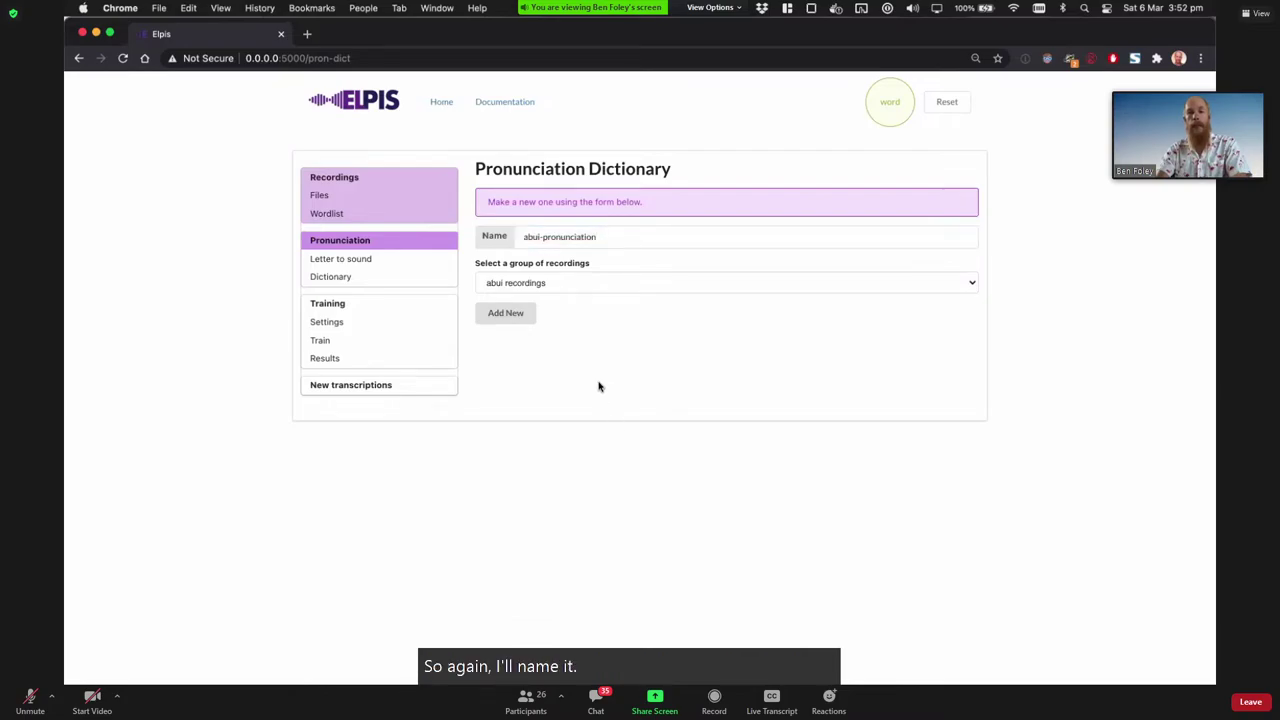
Step: Keep "abui recordings" as the dictionary's group of recordings and add the new pronunciation dictionary
left_click(576, 283)
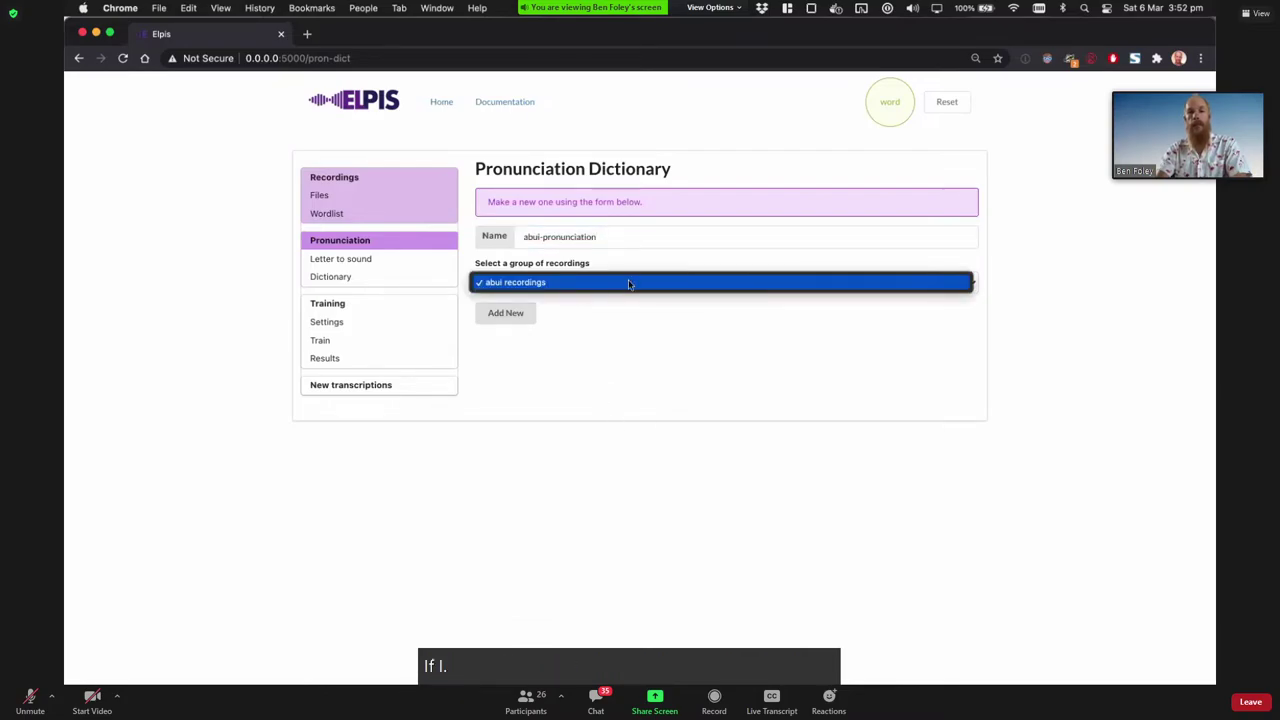
left_click(619, 341)
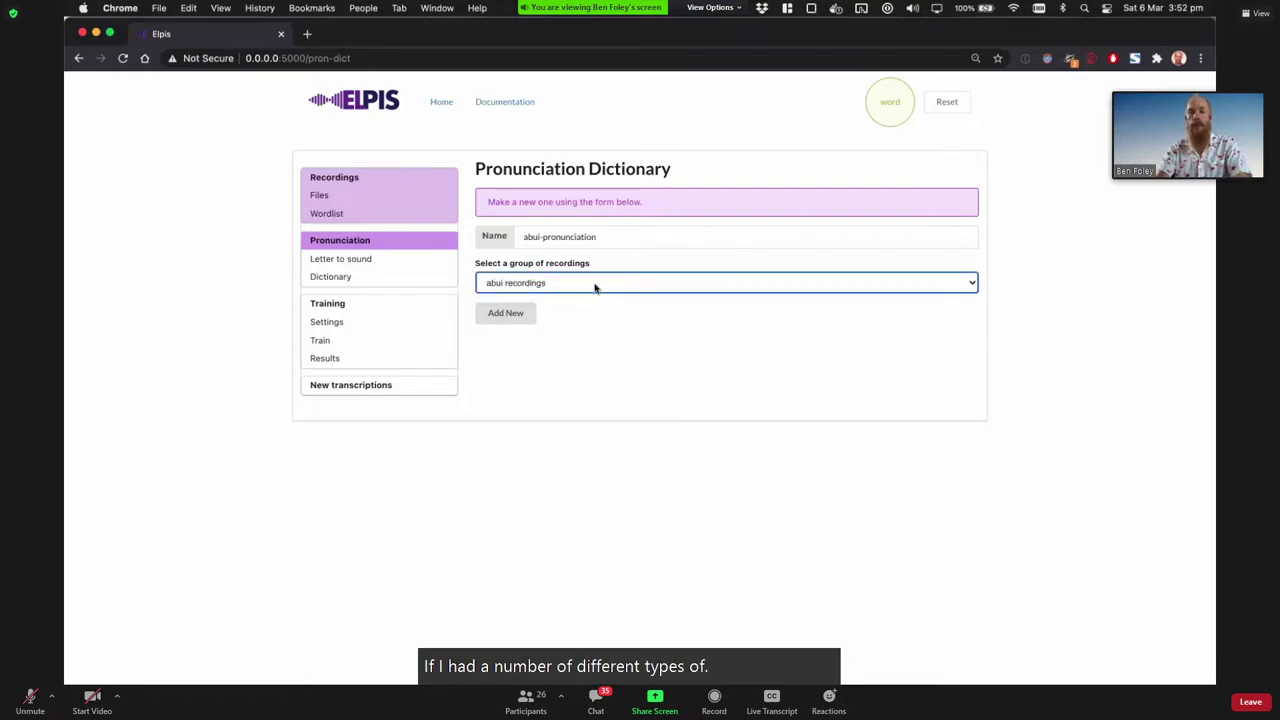
left_click(593, 284)
left_click(604, 318)
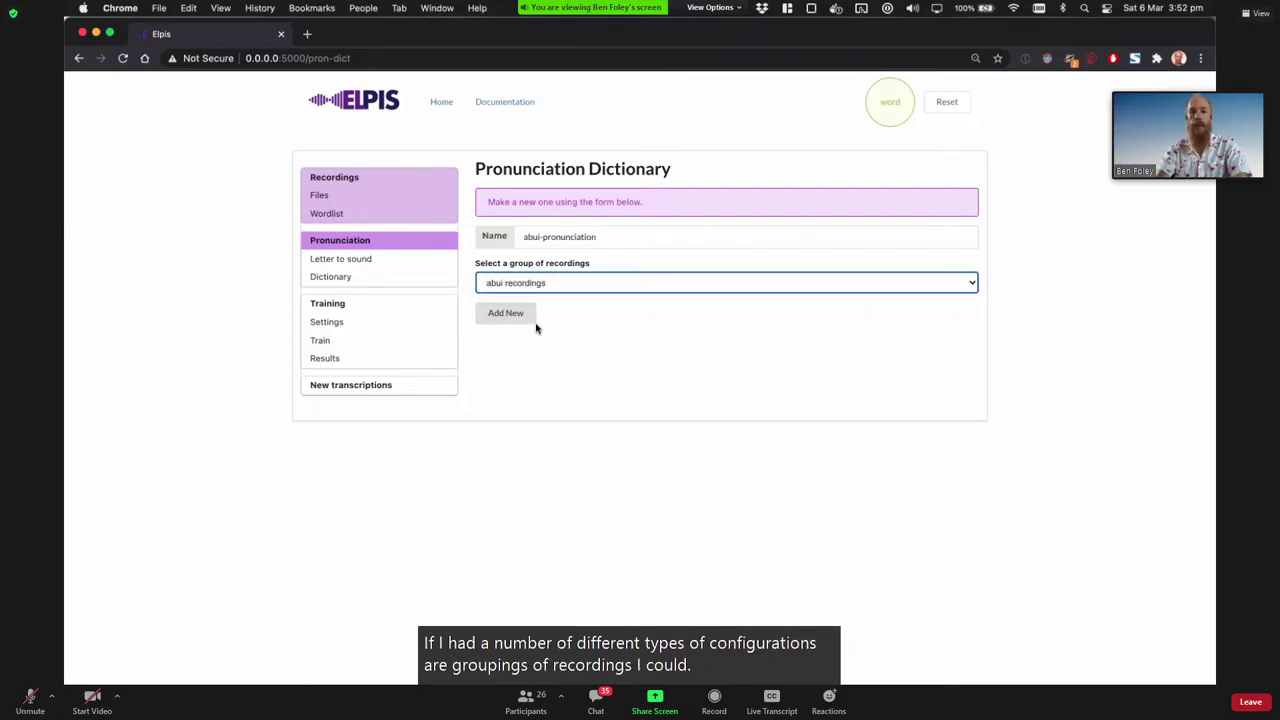
left_click(511, 317)
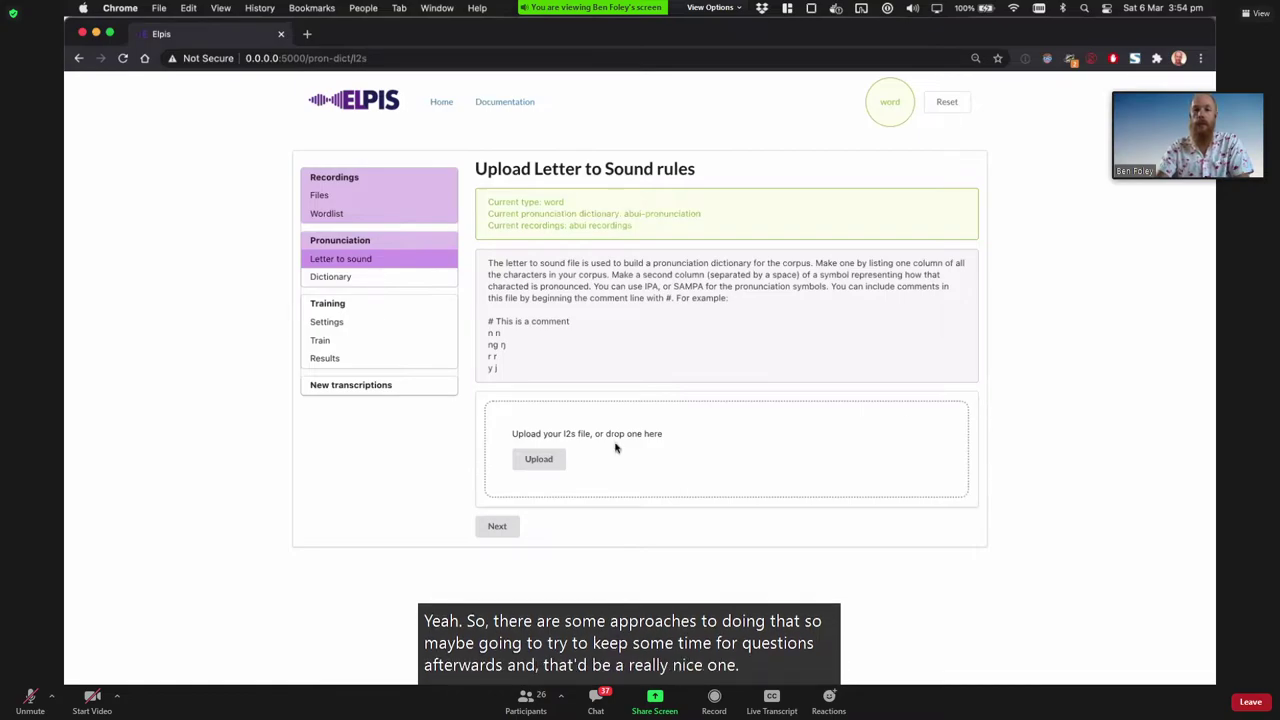
Step: Open letter_to_sound.txt from the abui-recordings-elan folder in TextEdit and enlarge its text for reading
left_click(538, 460)
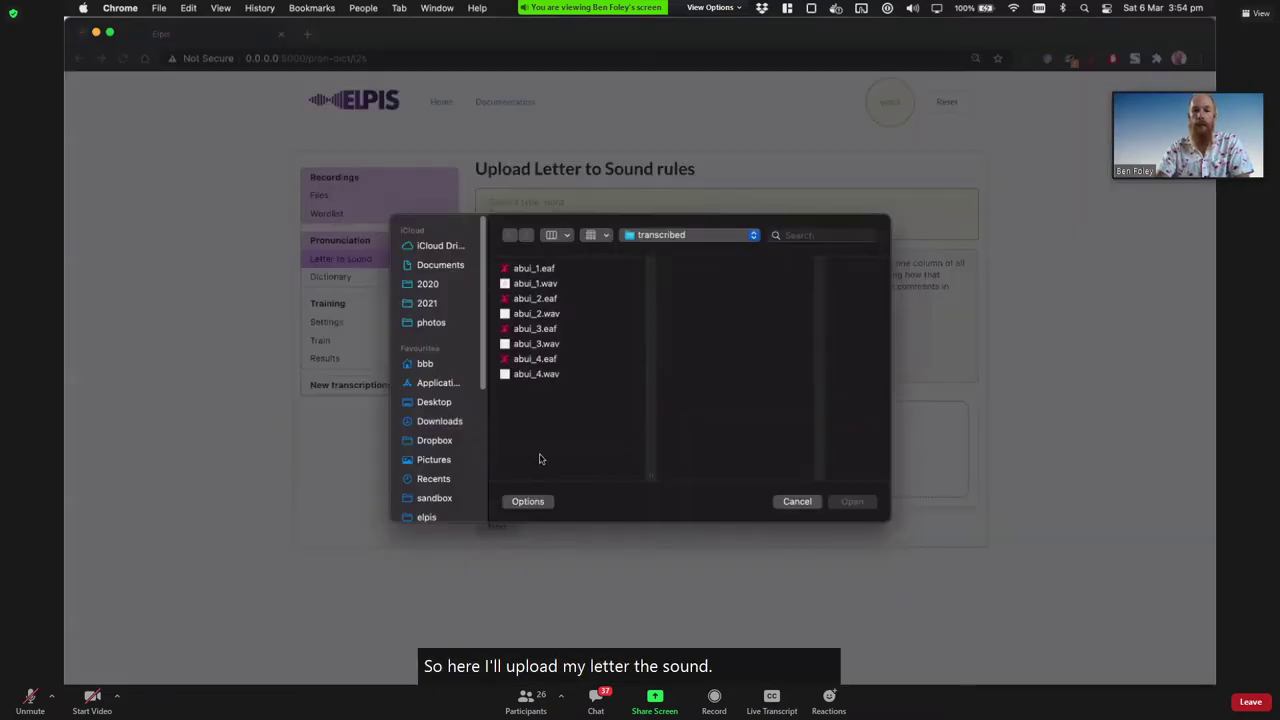
left_click(797, 502)
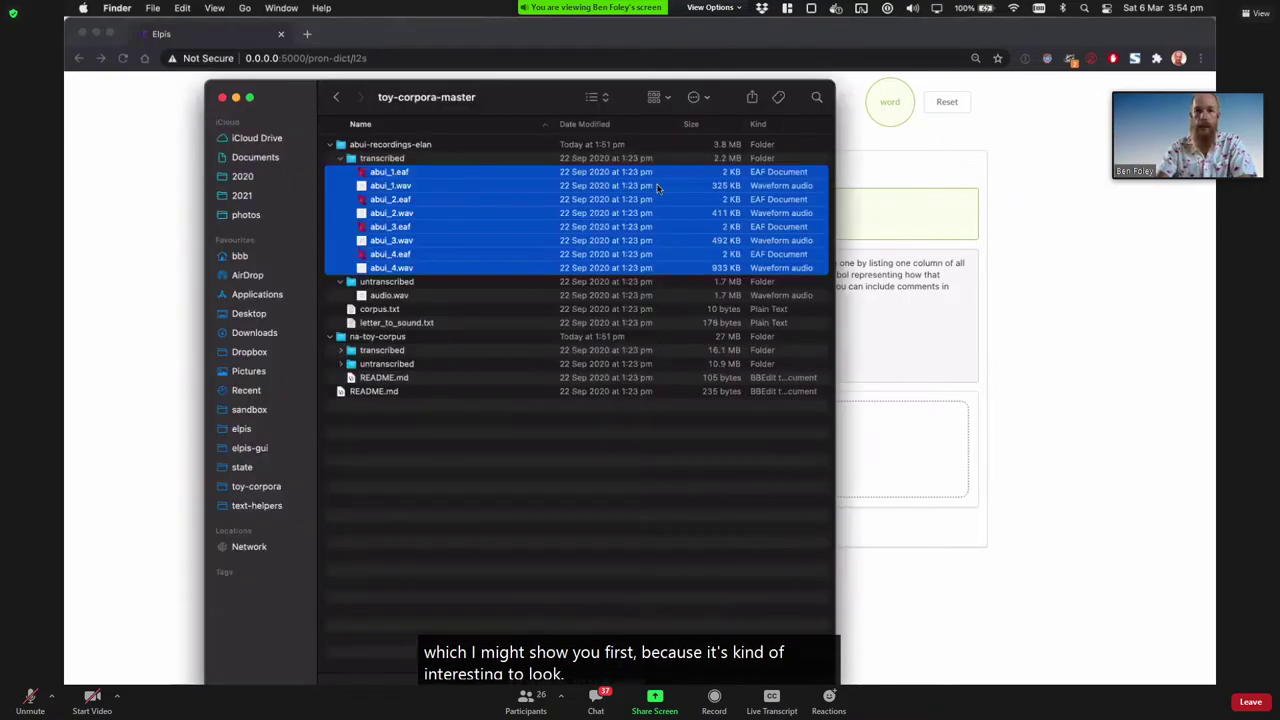
left_click_drag(553, 97, 587, 100)
left_click(430, 328)
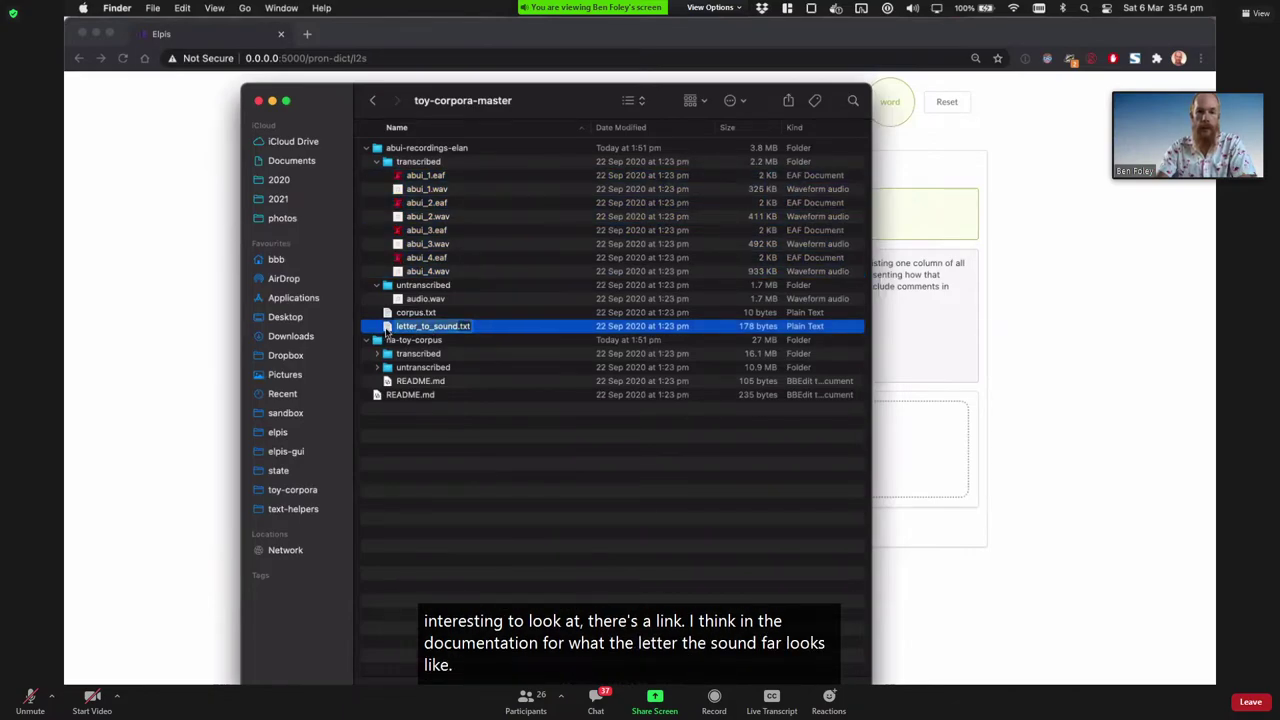
double_click(387, 332)
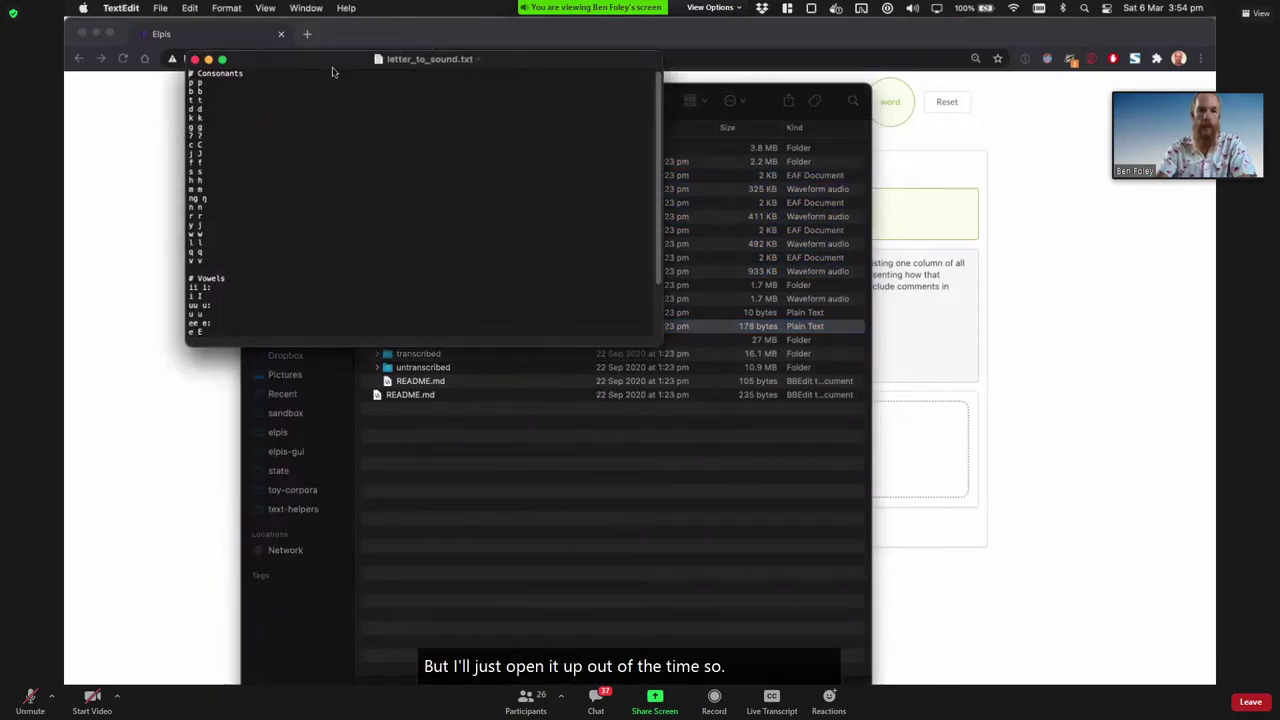
left_click_drag(333, 69, 658, 181)
key("super+plus")
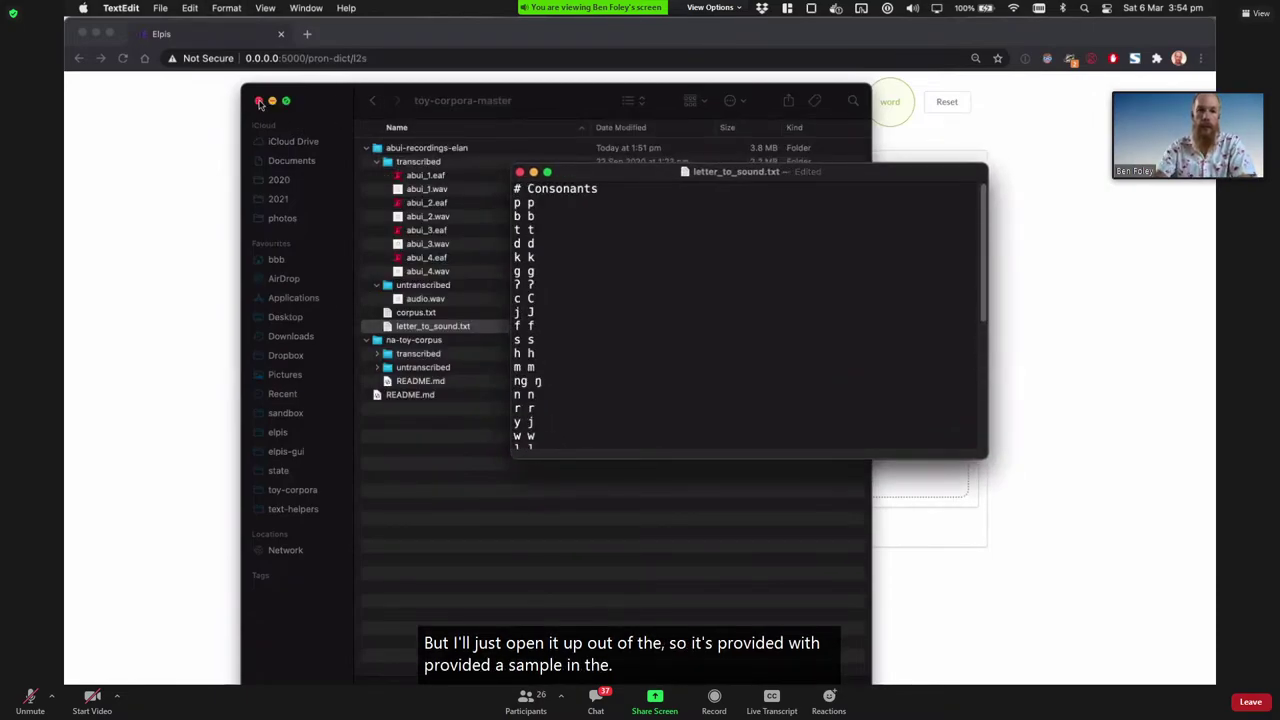
Step: Collapse the na-toy-corpus folder and close the toy-corpora-master Finder window
left_click(311, 101)
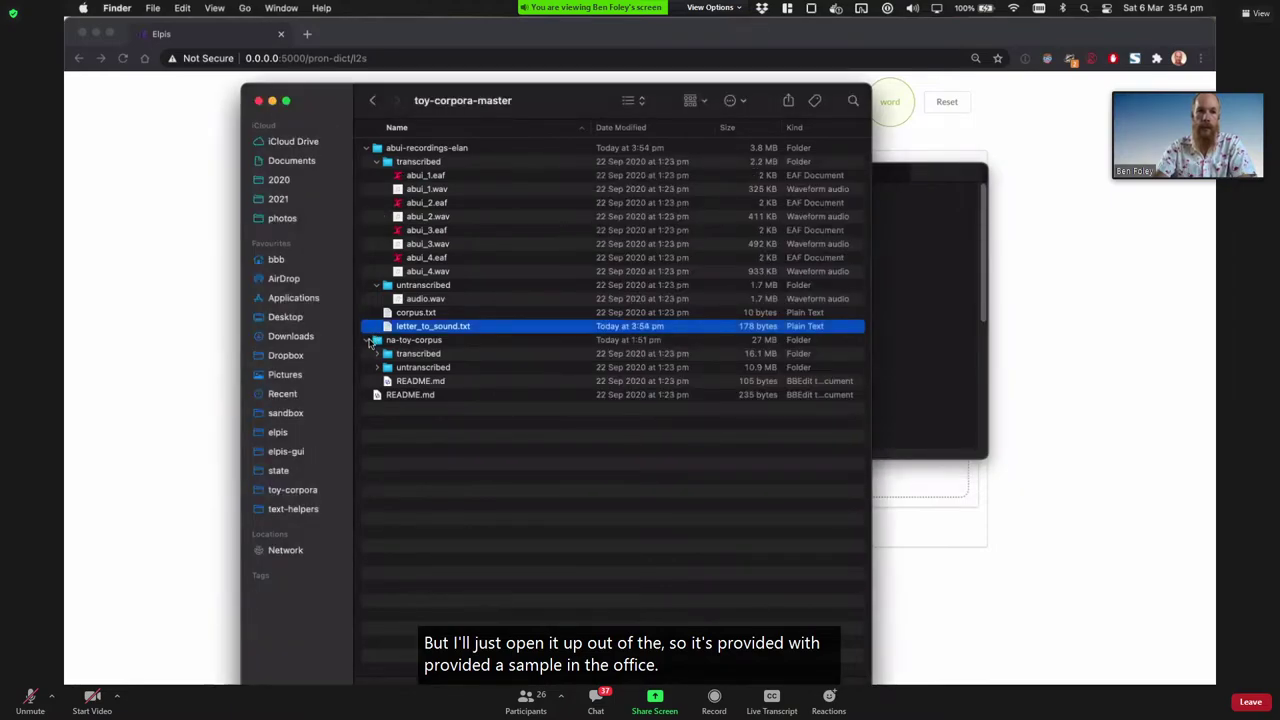
left_click(366, 340)
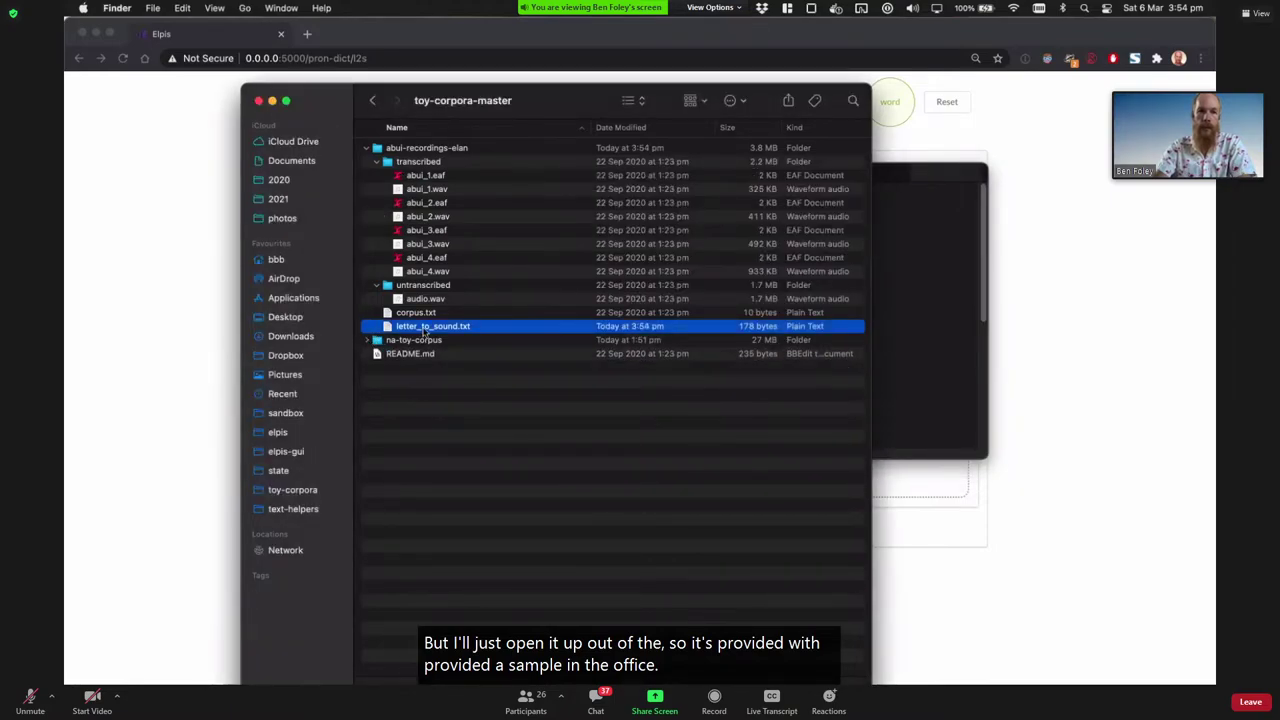
left_click(451, 451)
left_click(935, 272)
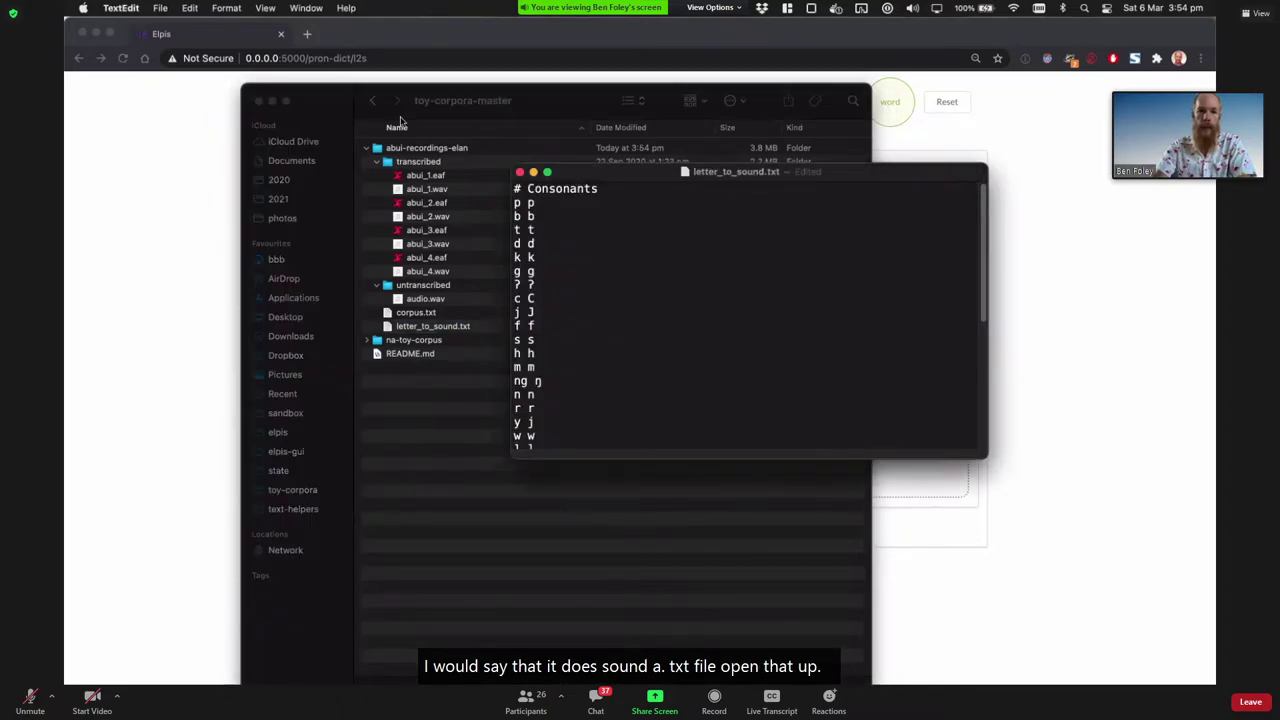
left_click(606, 500)
left_click_drag(560, 100, 614, 223)
key("super+w")
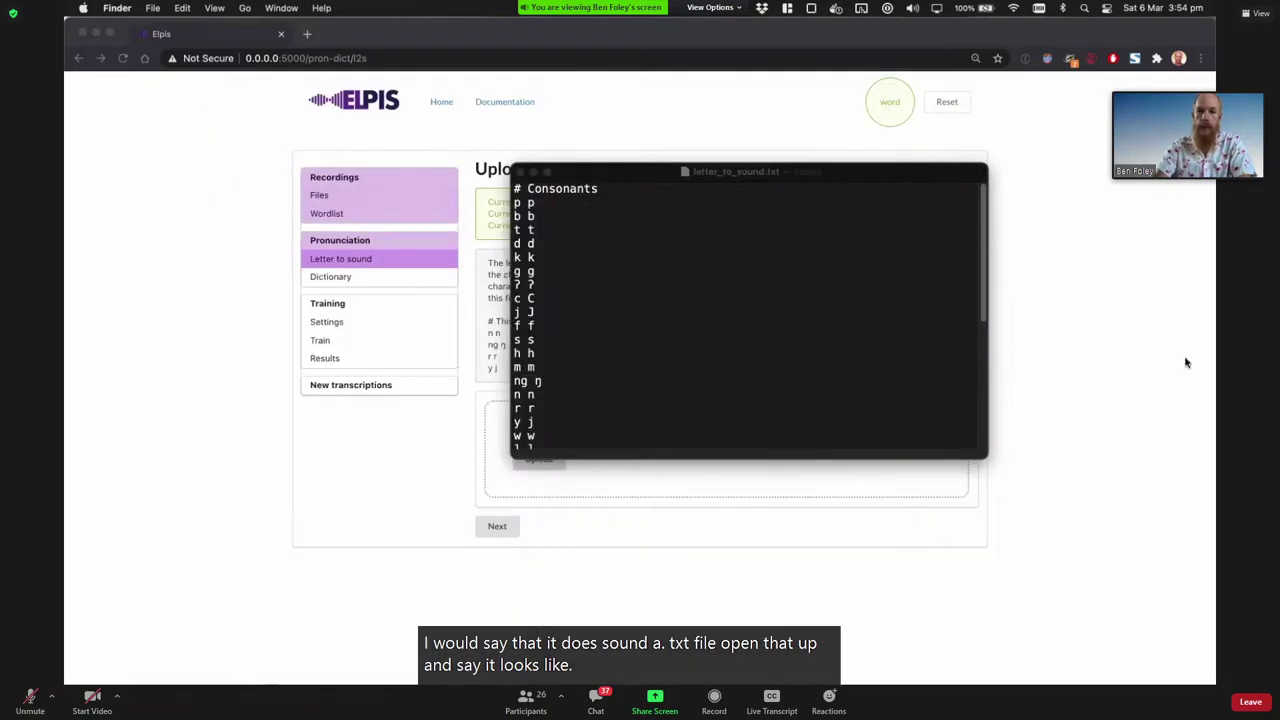
Step: Reposition the letter_to_sound.txt window and resize it to fit all consonant and vowel rules
left_click(658, 186)
left_click_drag(638, 177, 352, 140)
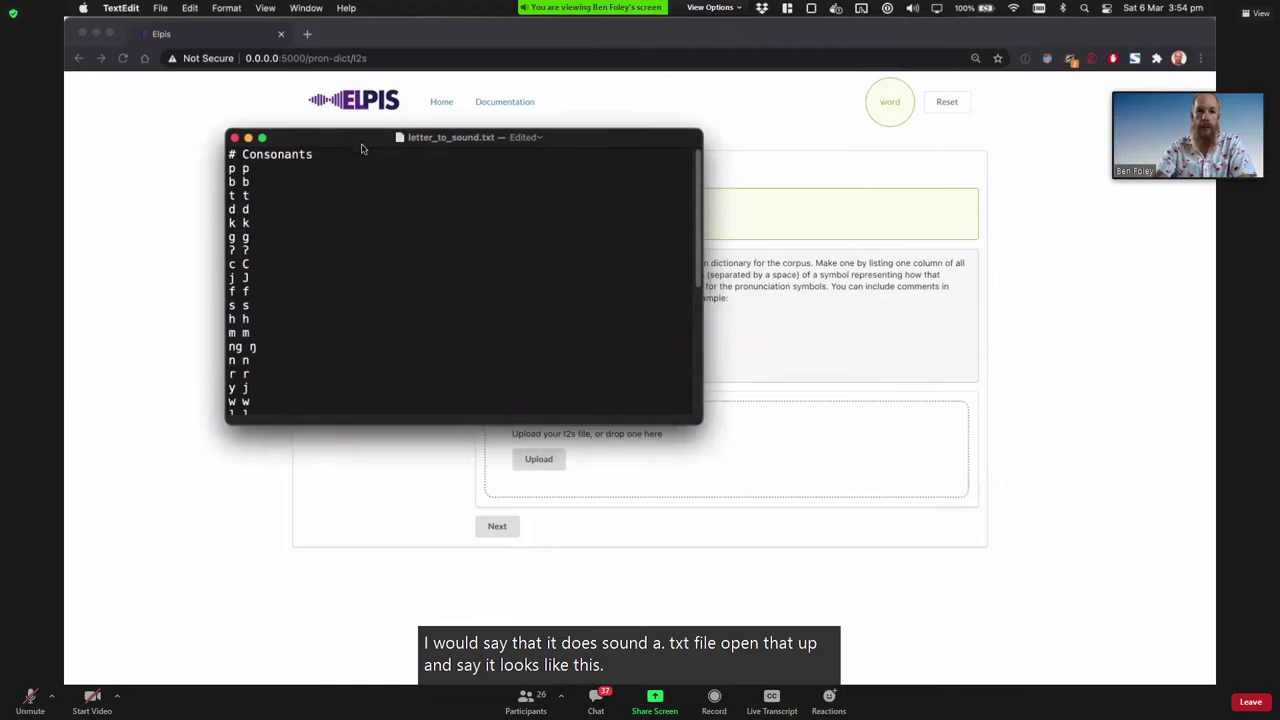
left_click_drag(700, 421, 586, 684)
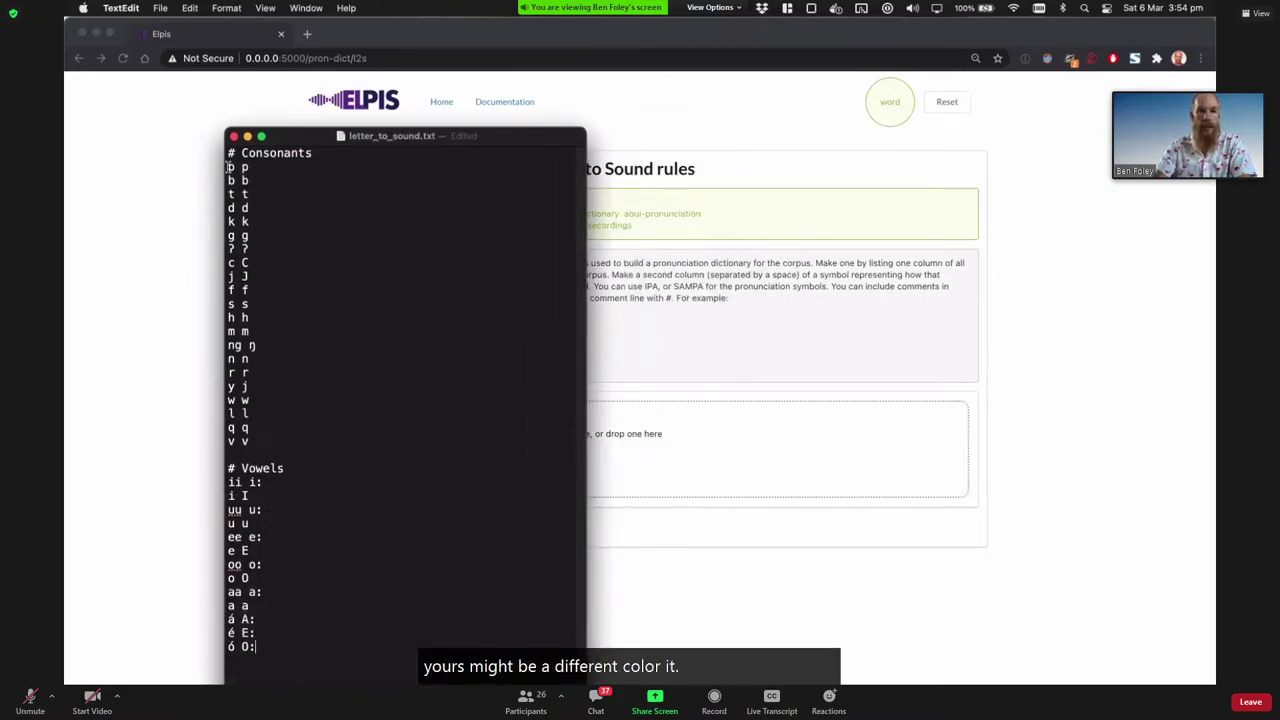
Step: Examine the letter and sound-symbol columns of the rules and the order of the ng, n, ii and i entries
left_click_drag(228, 167, 236, 167)
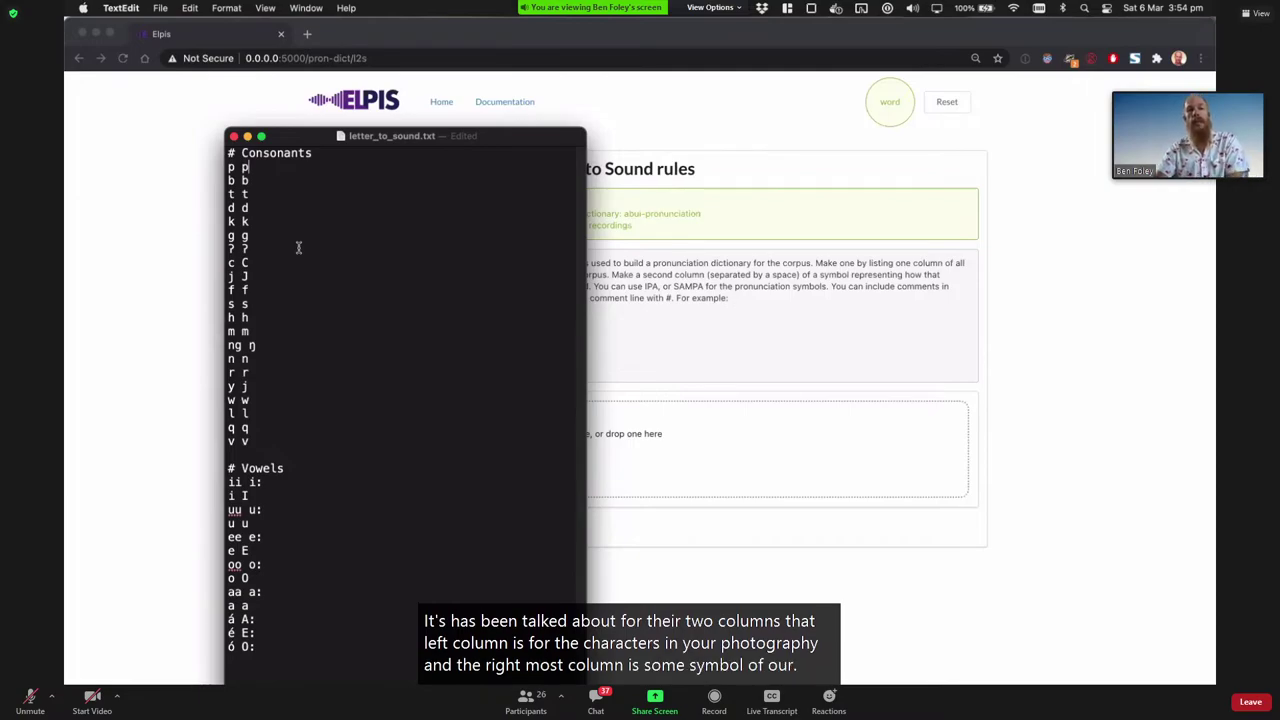
double_click(245, 168)
left_click(268, 212)
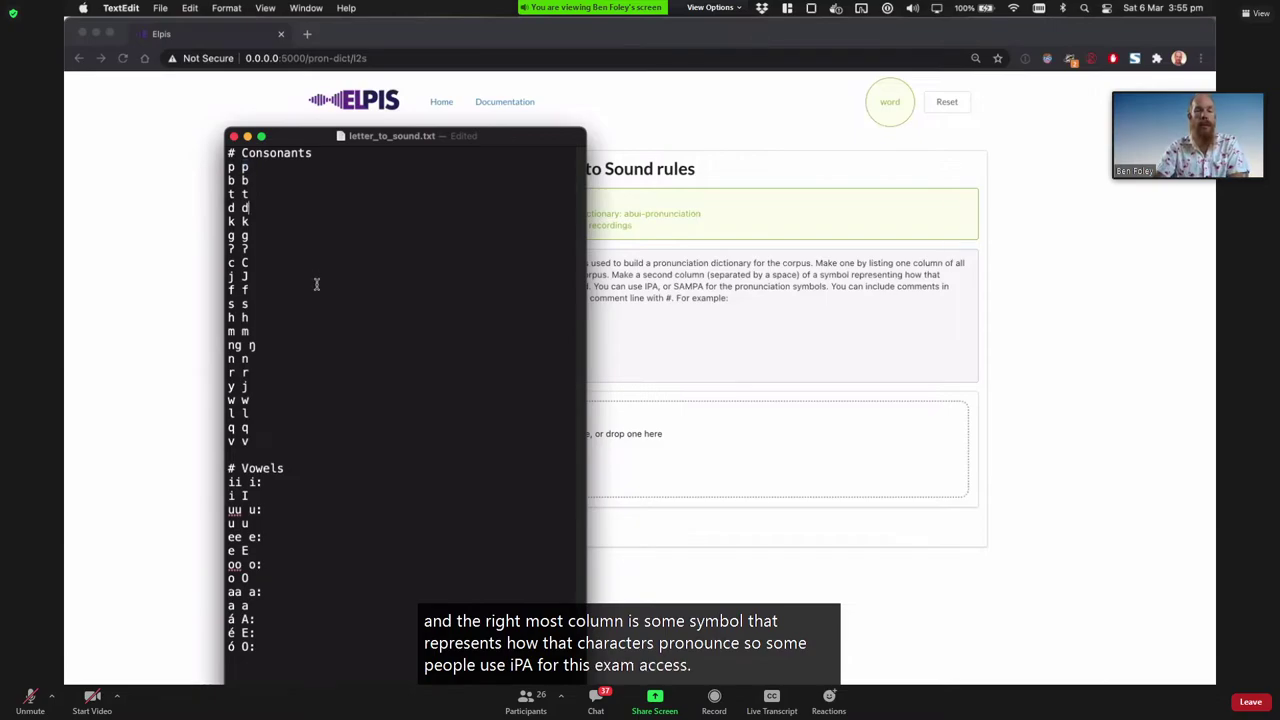
double_click(245, 168)
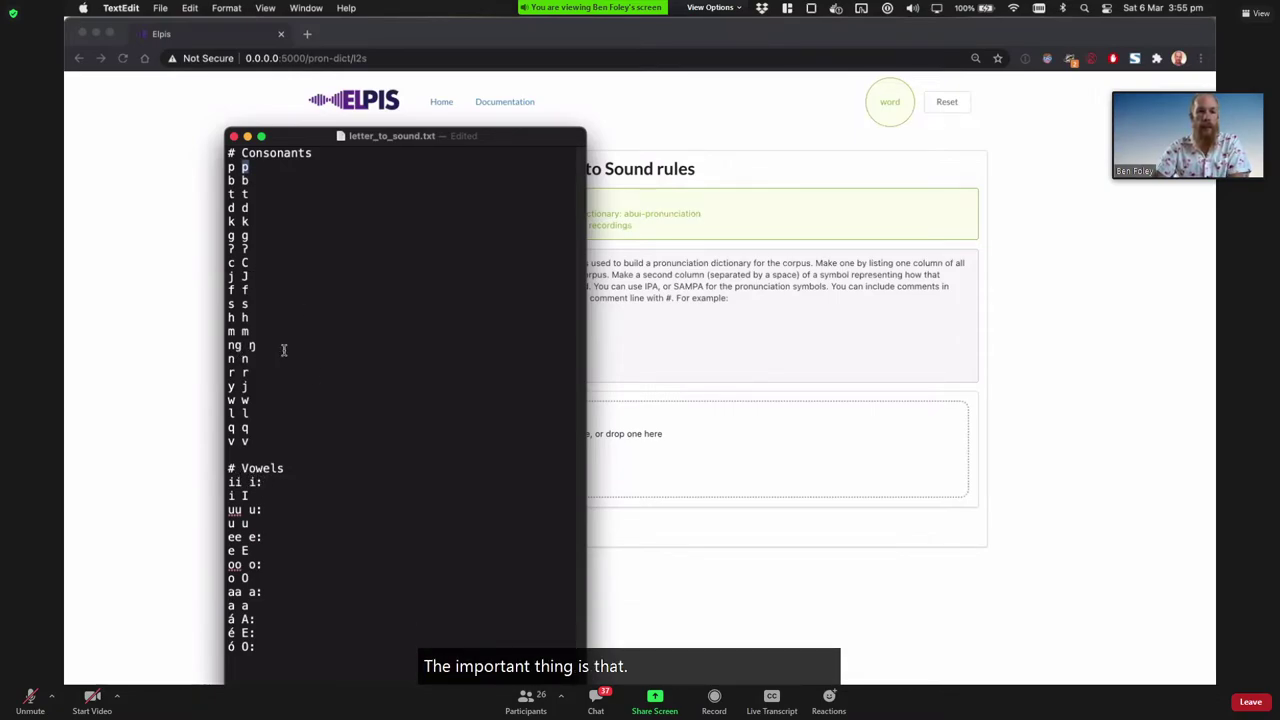
triple_click(229, 345)
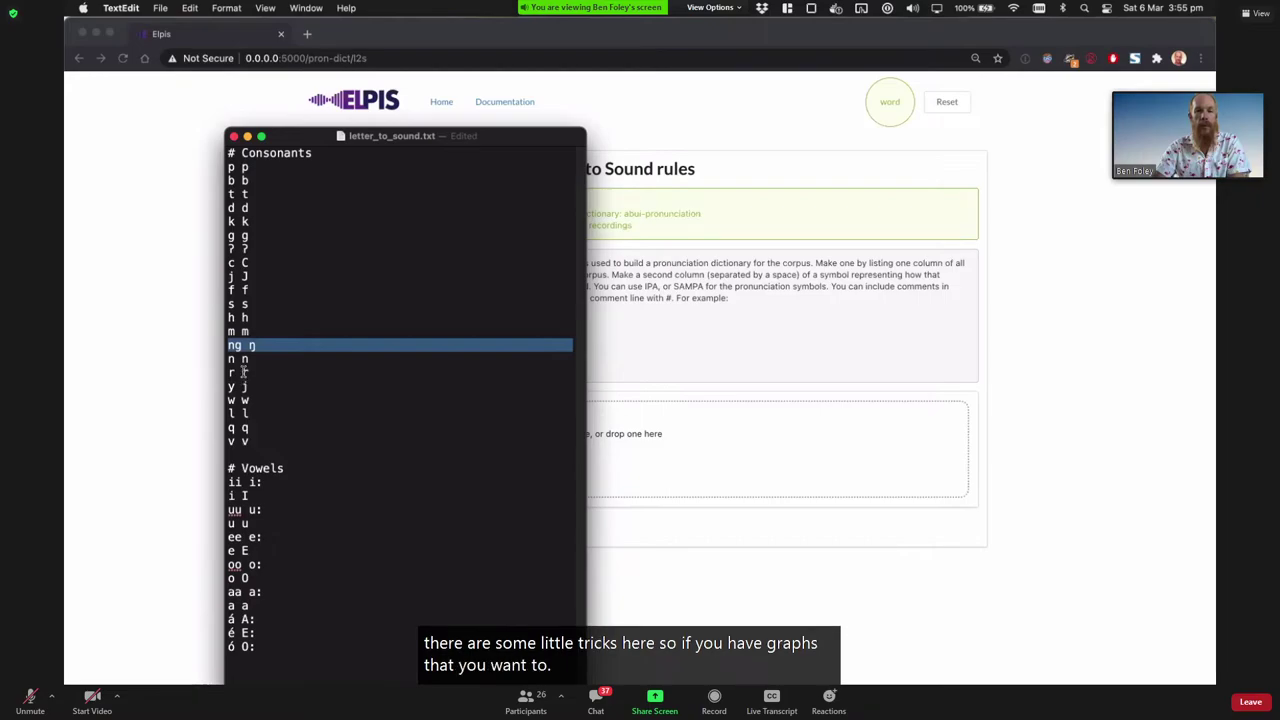
double_click(231, 359)
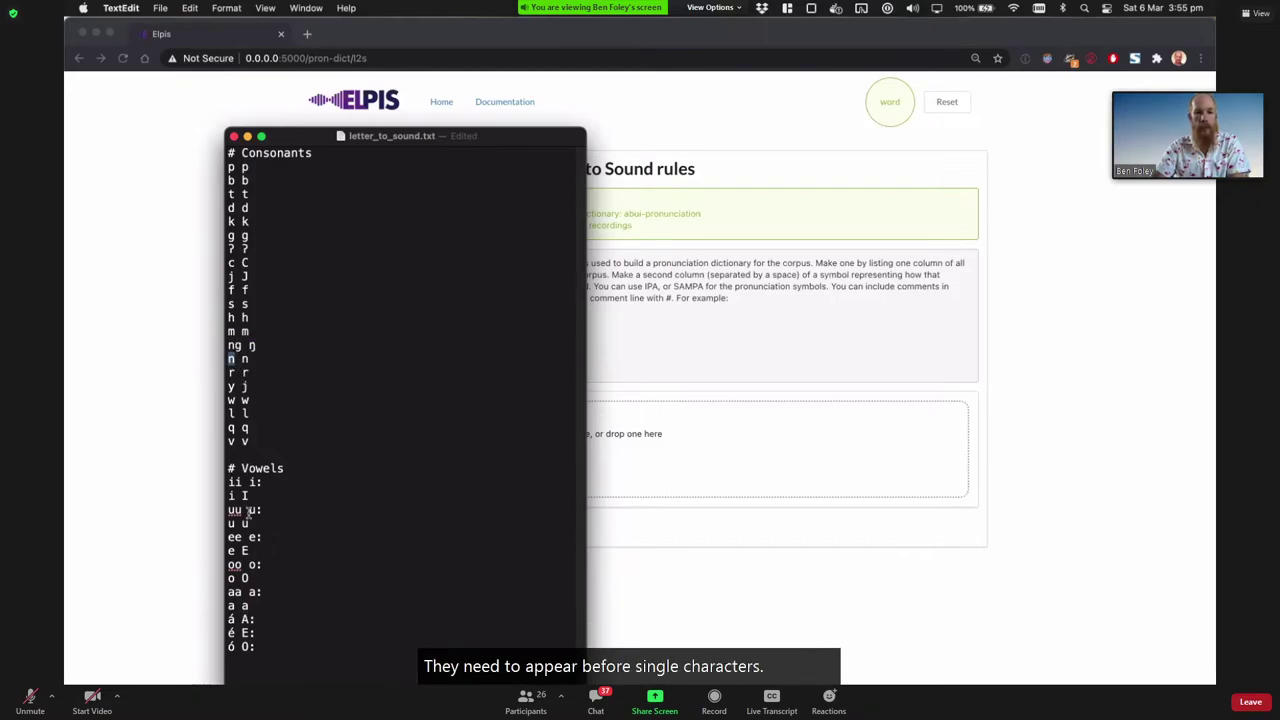
triple_click(233, 483)
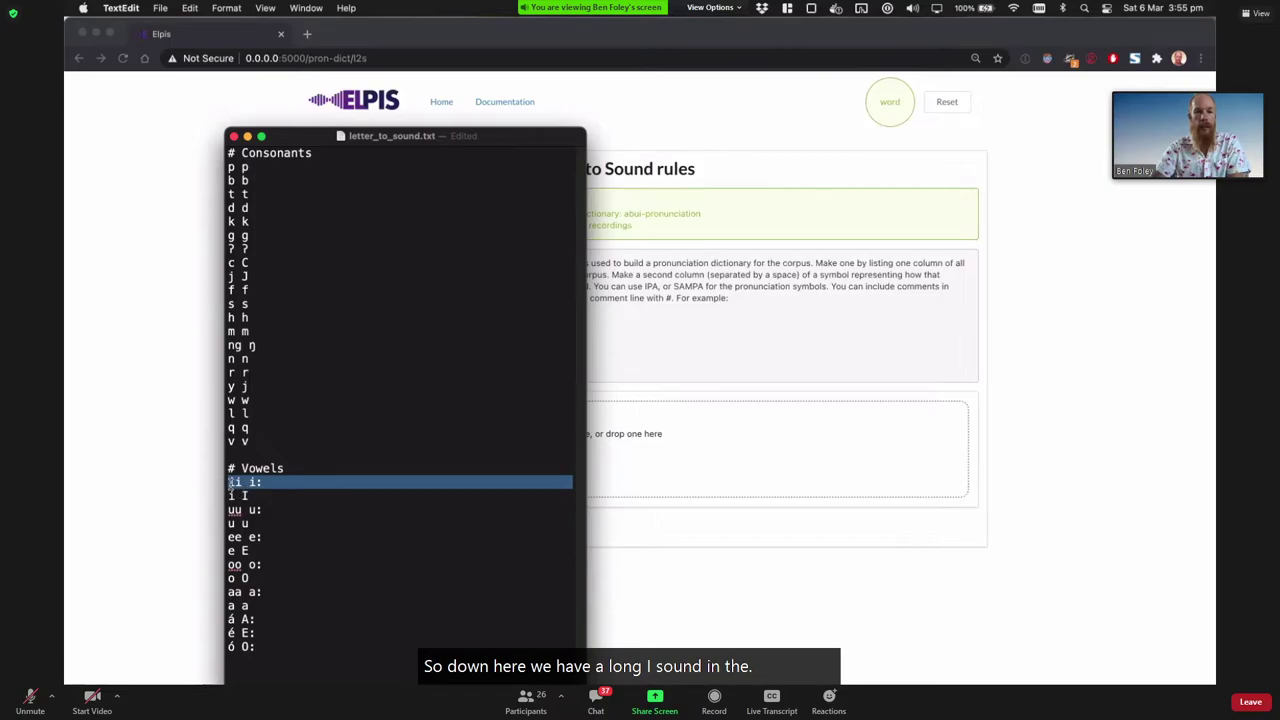
triple_click(238, 495)
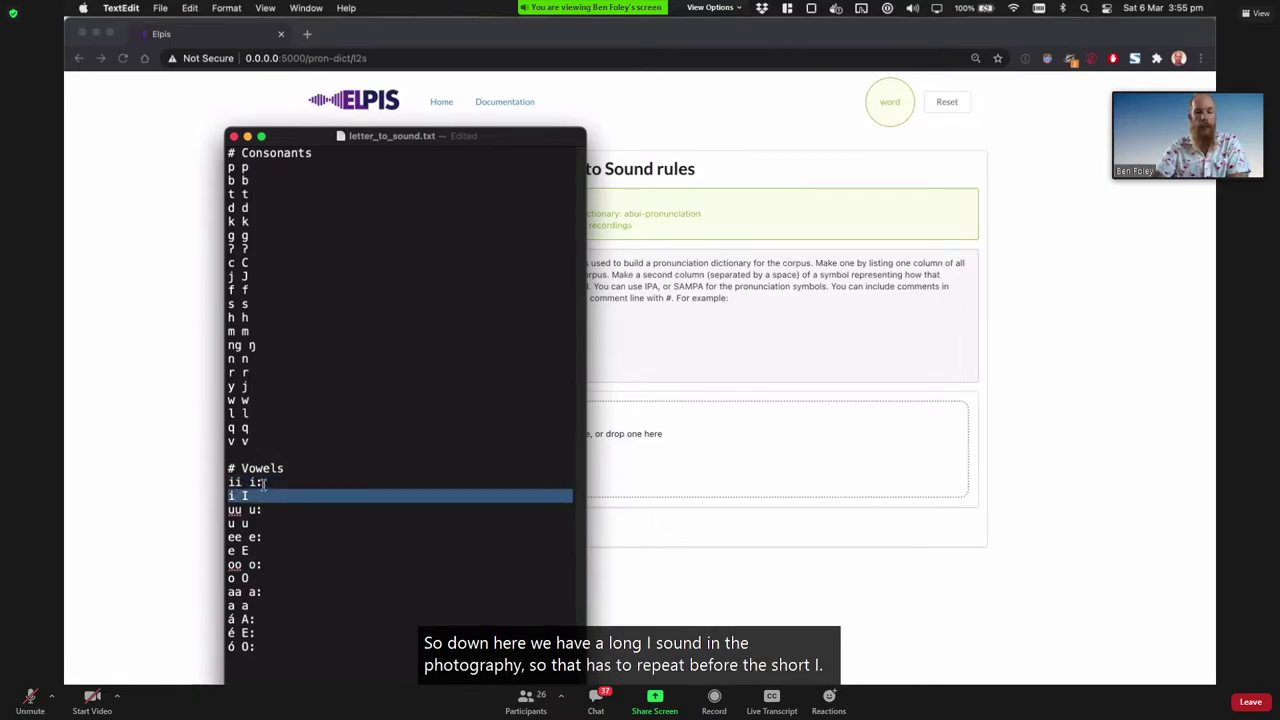
left_click(257, 483)
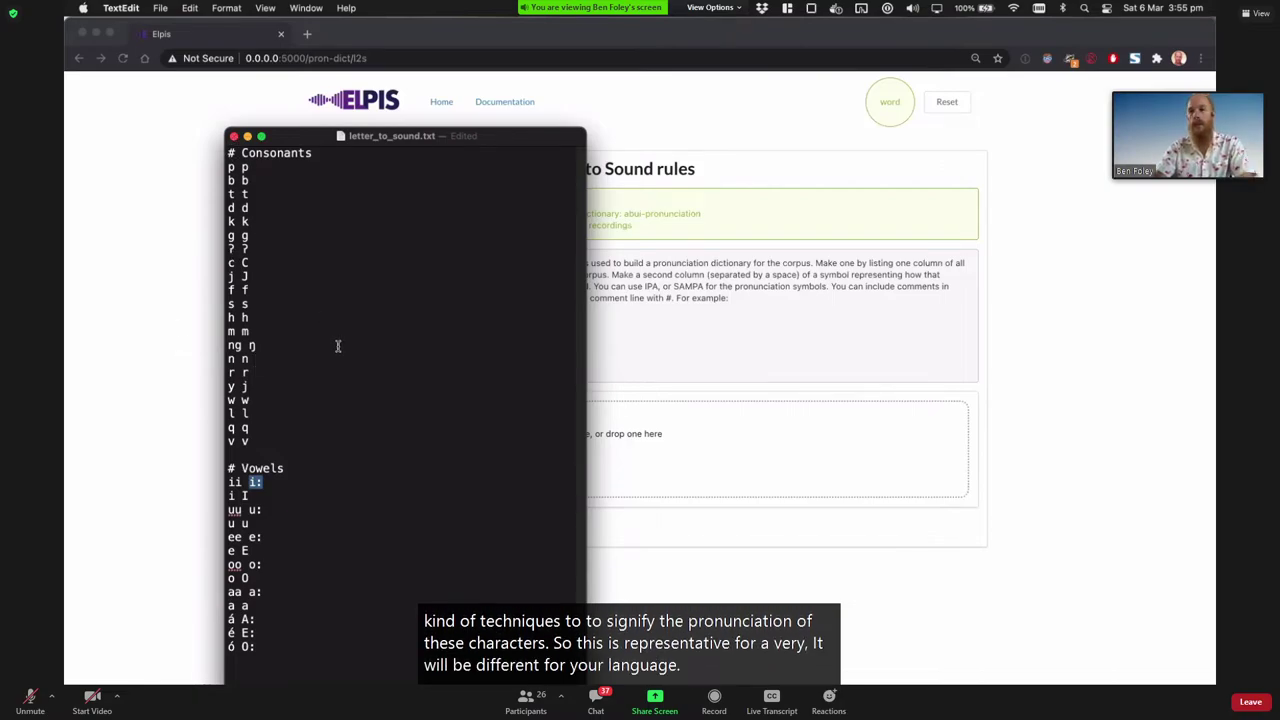
Step: Switch back to Elpis, upload letter_to_sound.txt from abui-recordings-elan as the letter-to-sound rules, and generate the pronunciation dictionary
left_click(171, 324)
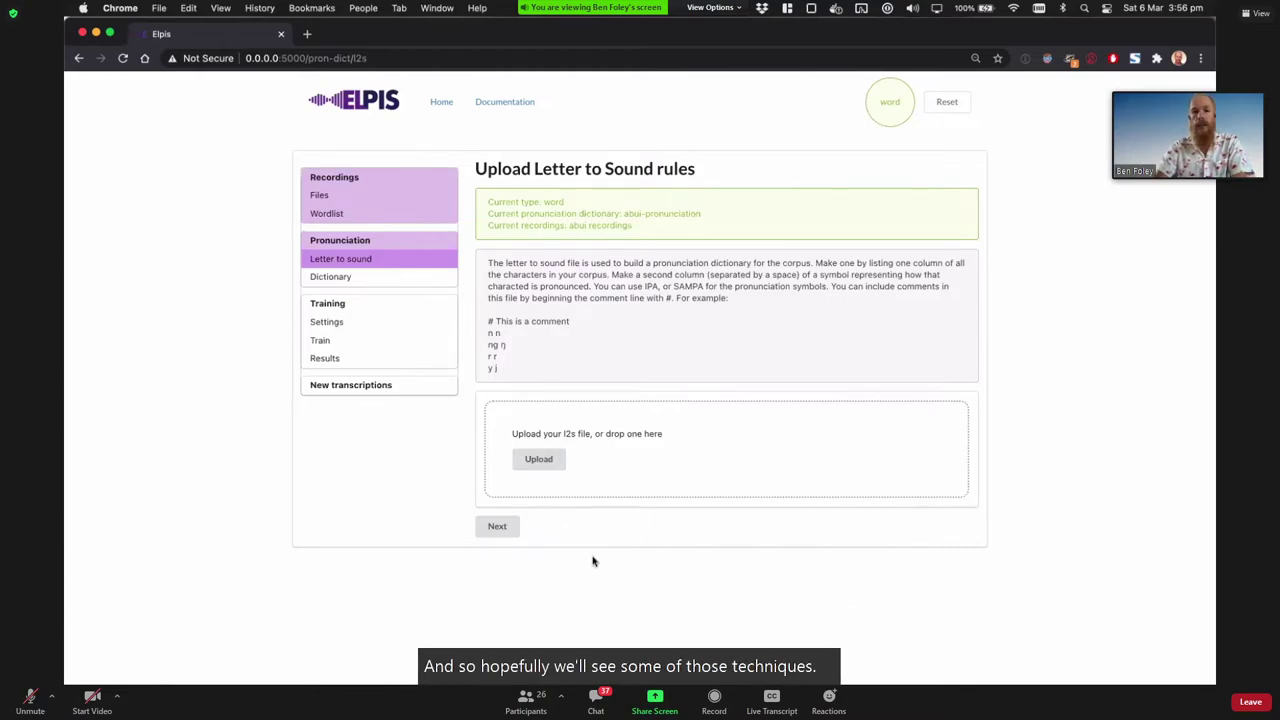
left_click(548, 464)
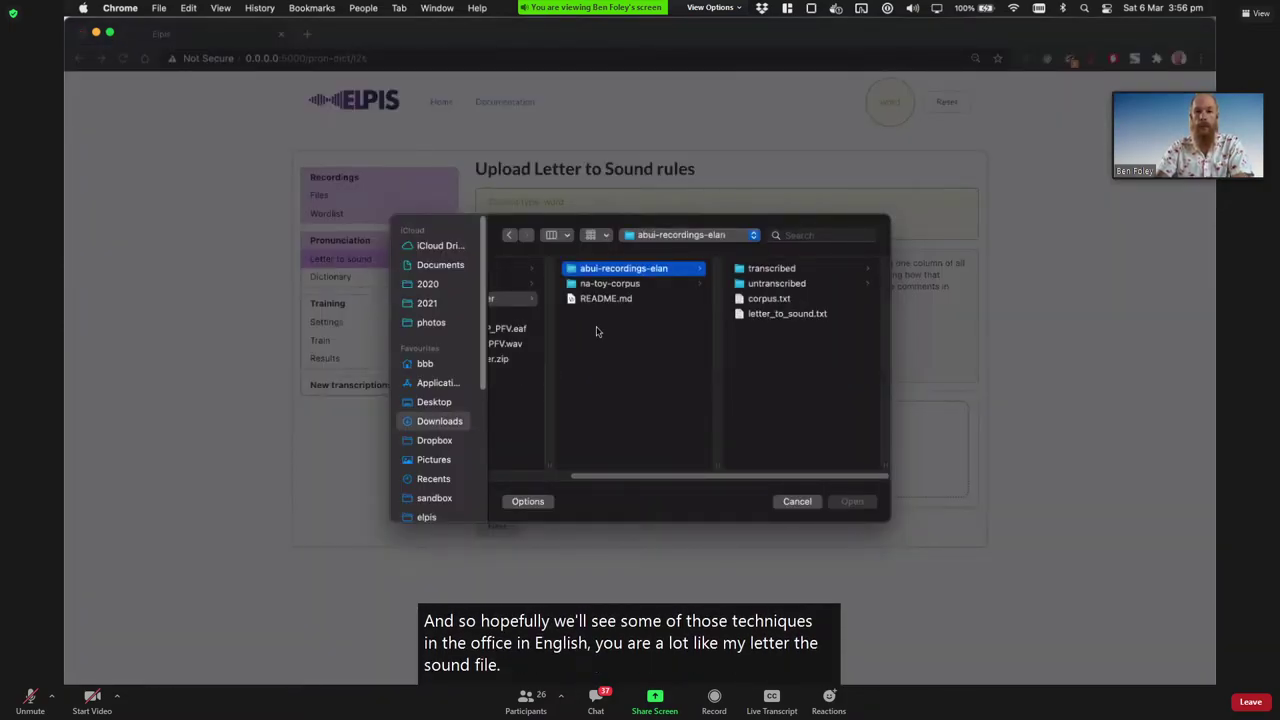
key("Left")
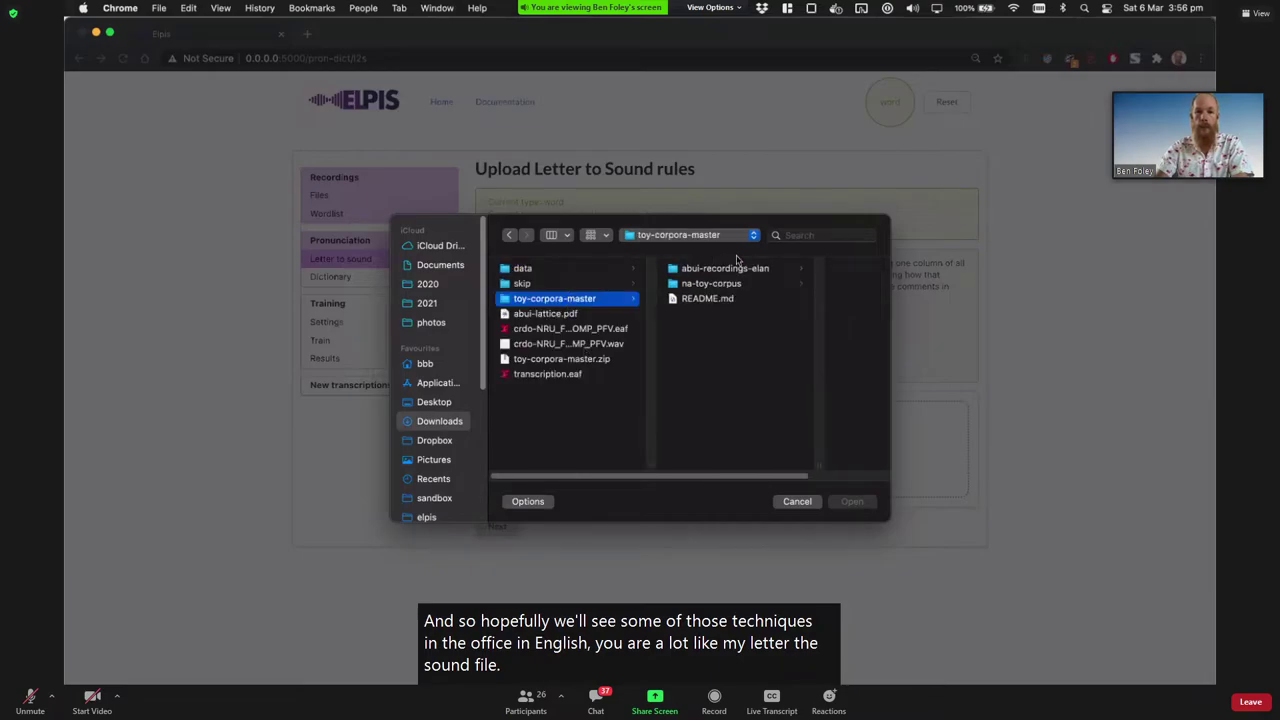
left_click(759, 270)
left_click(770, 316)
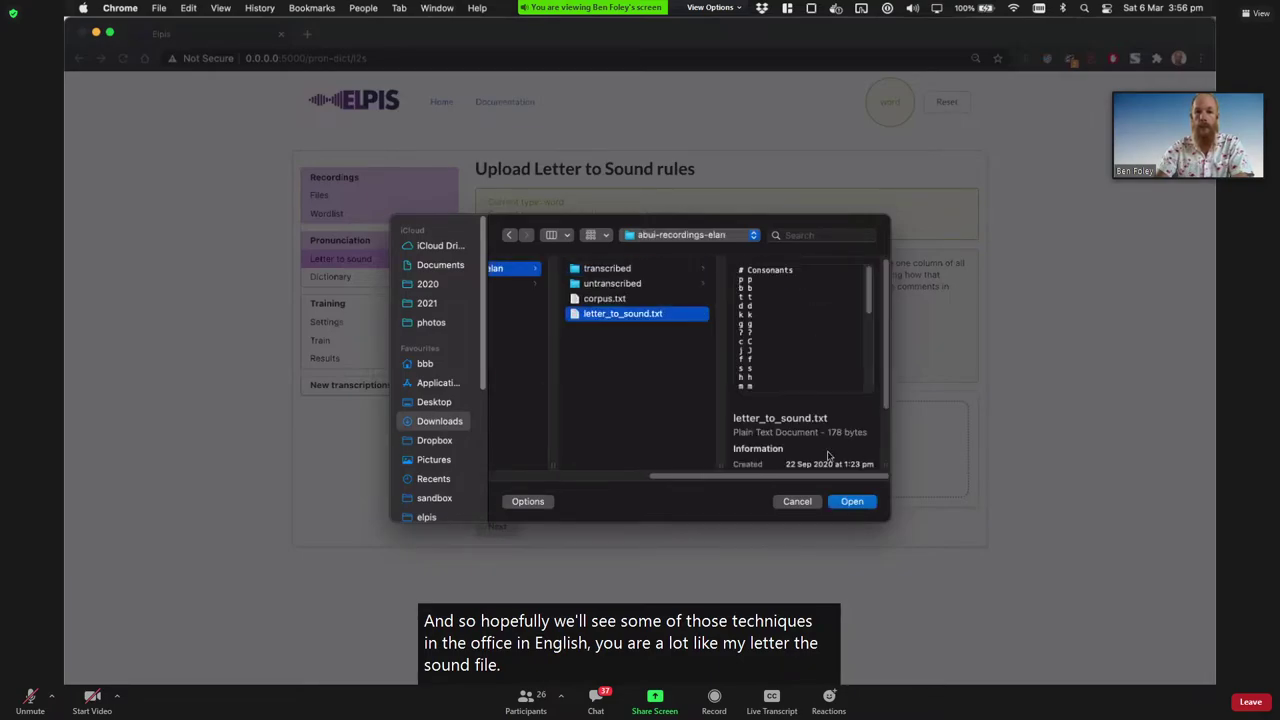
key("Return")
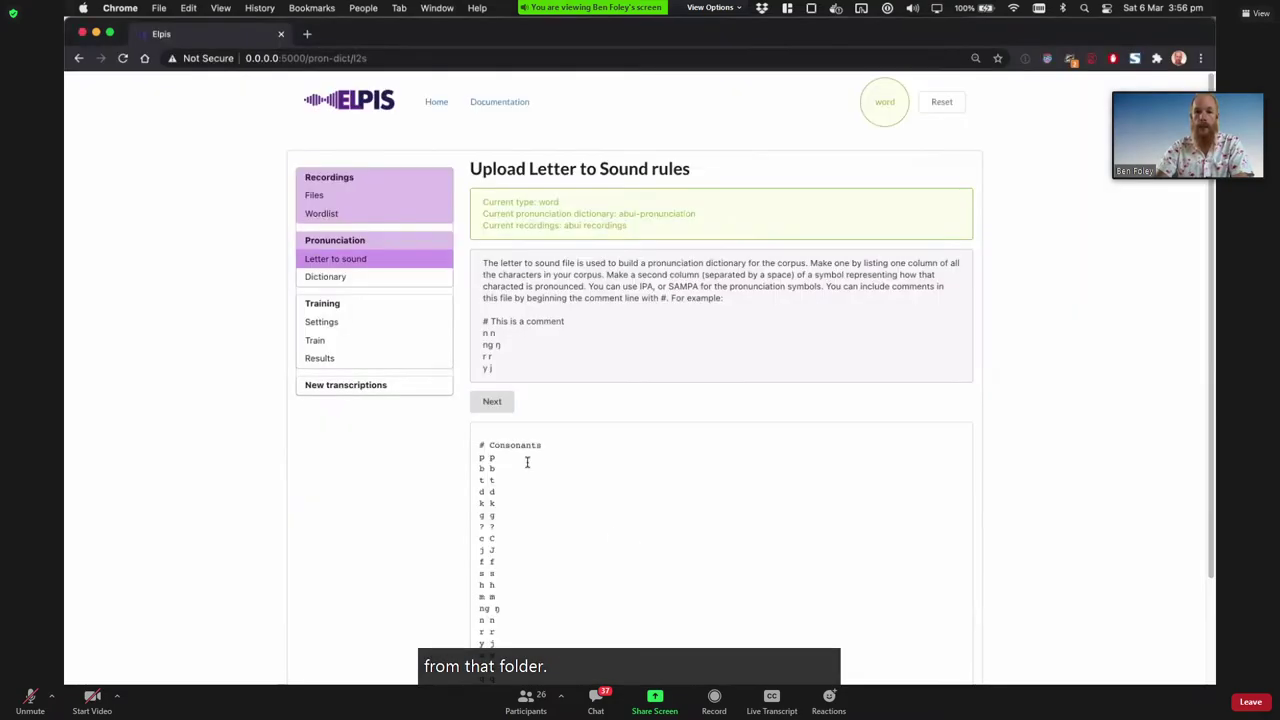
left_click(502, 406)
Step: Review the words and their generated pronunciations throughout the dictionary, including the entries for homi, amakaang and kamar
scroll(537, 401, "down", 5)
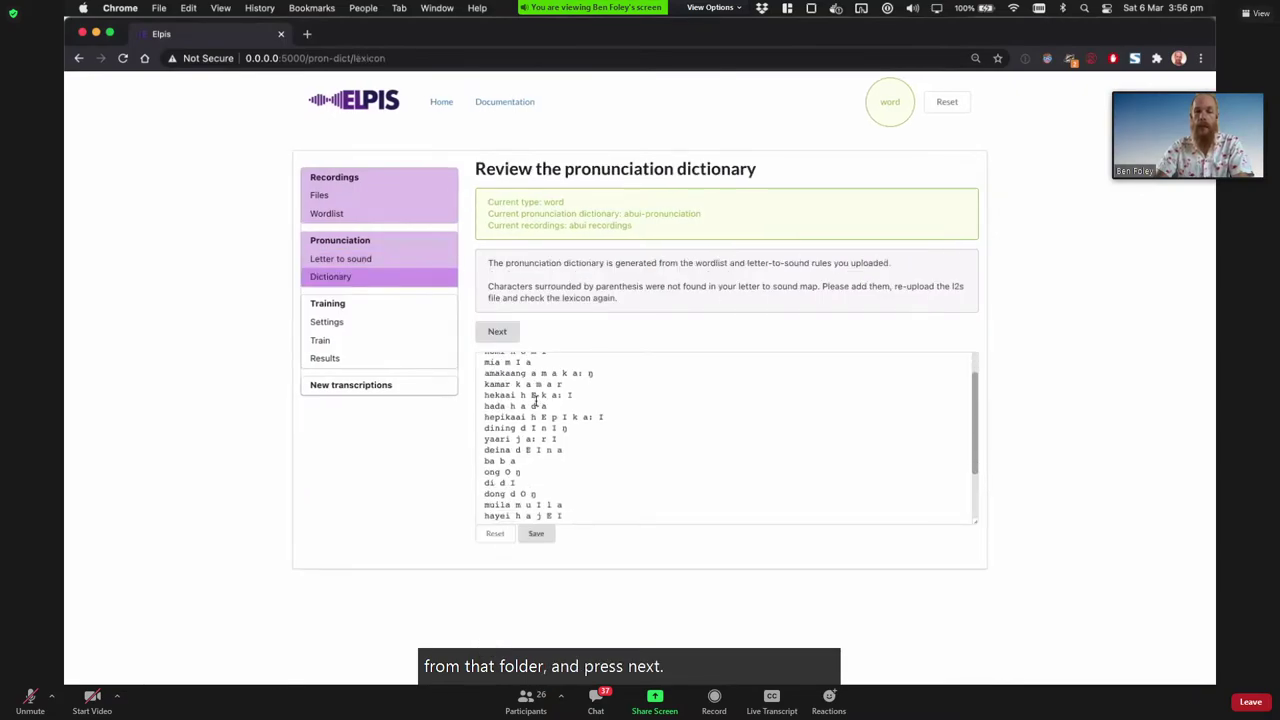
scroll(537, 401, "up", 5)
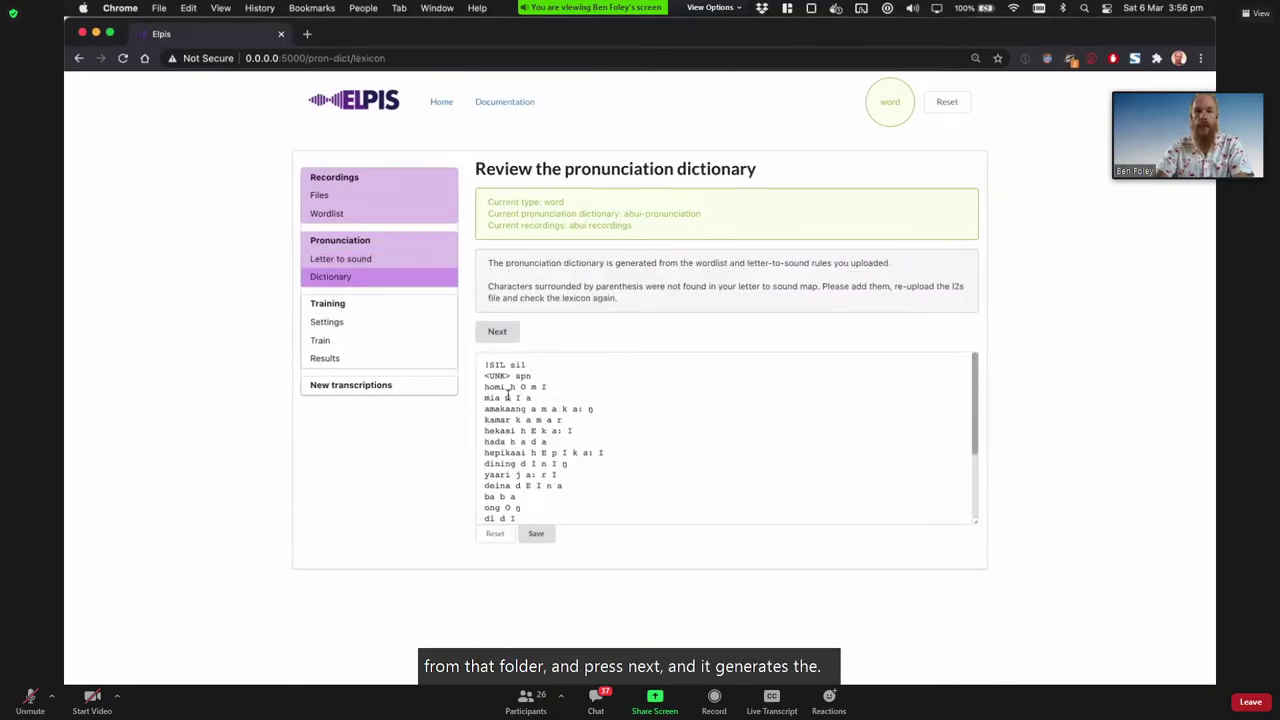
double_click(493, 387)
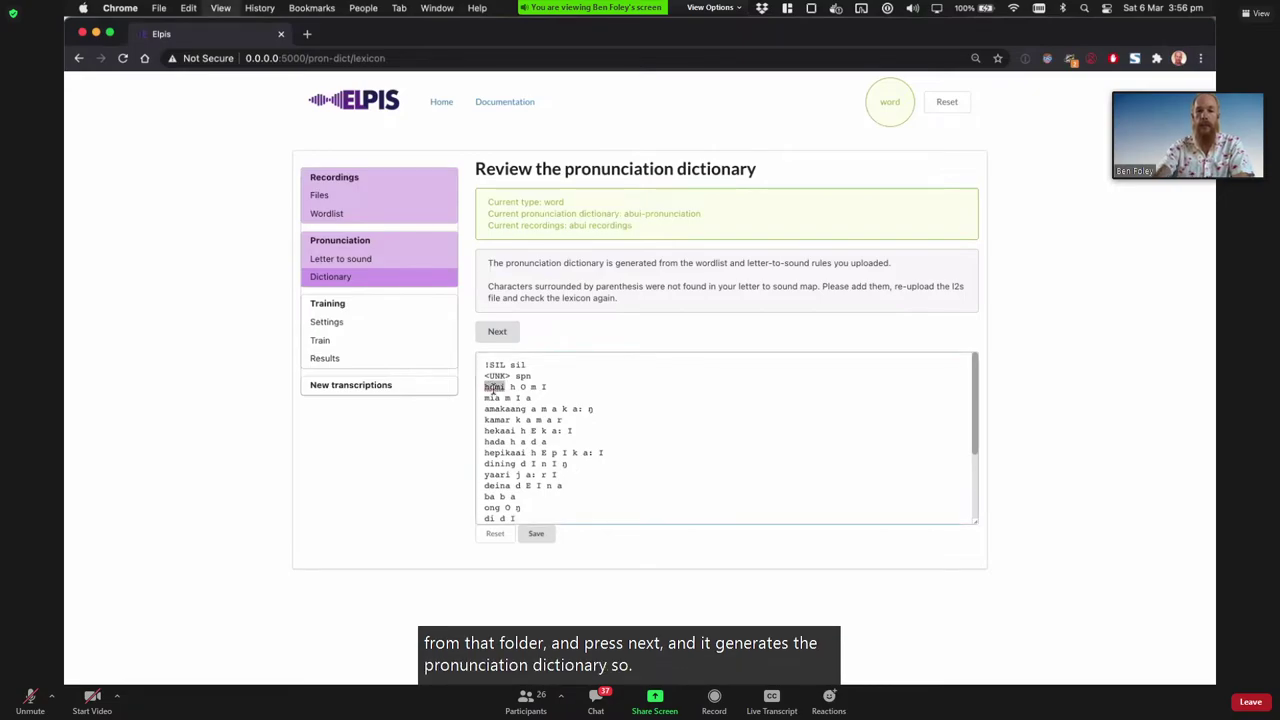
key("super+equal")
key("super+equal")
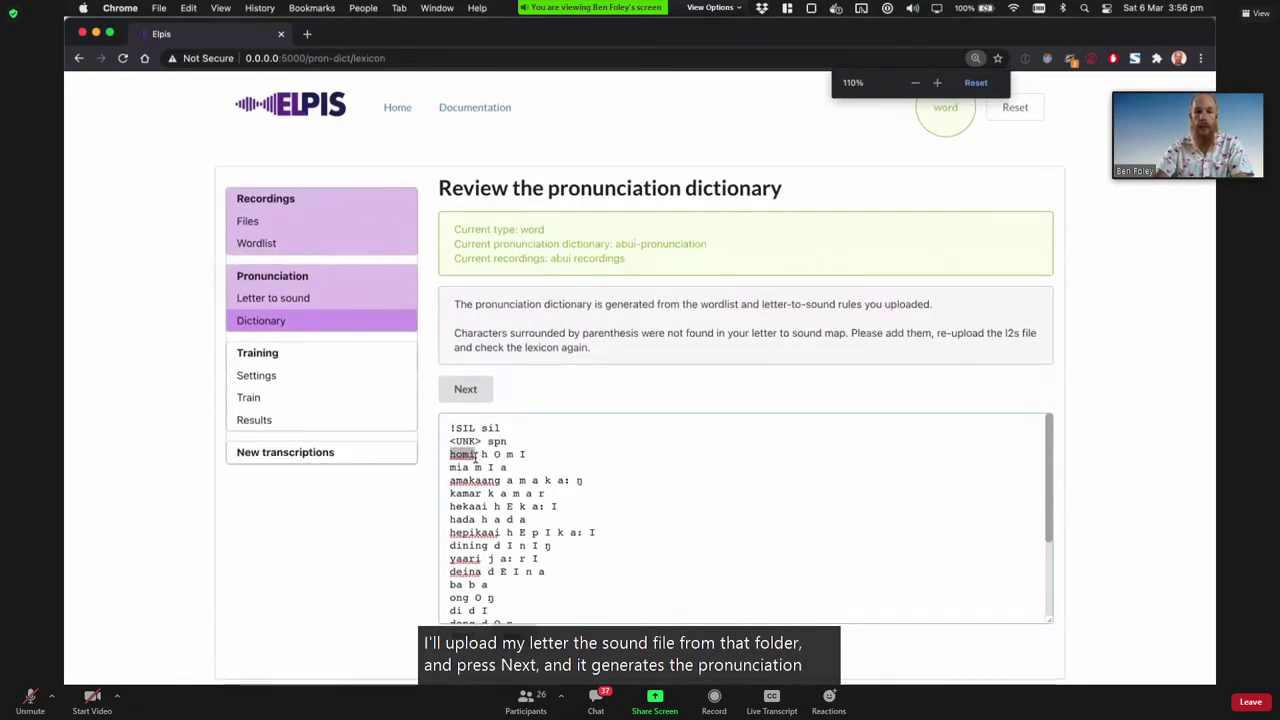
scroll(460, 515, "down", 3)
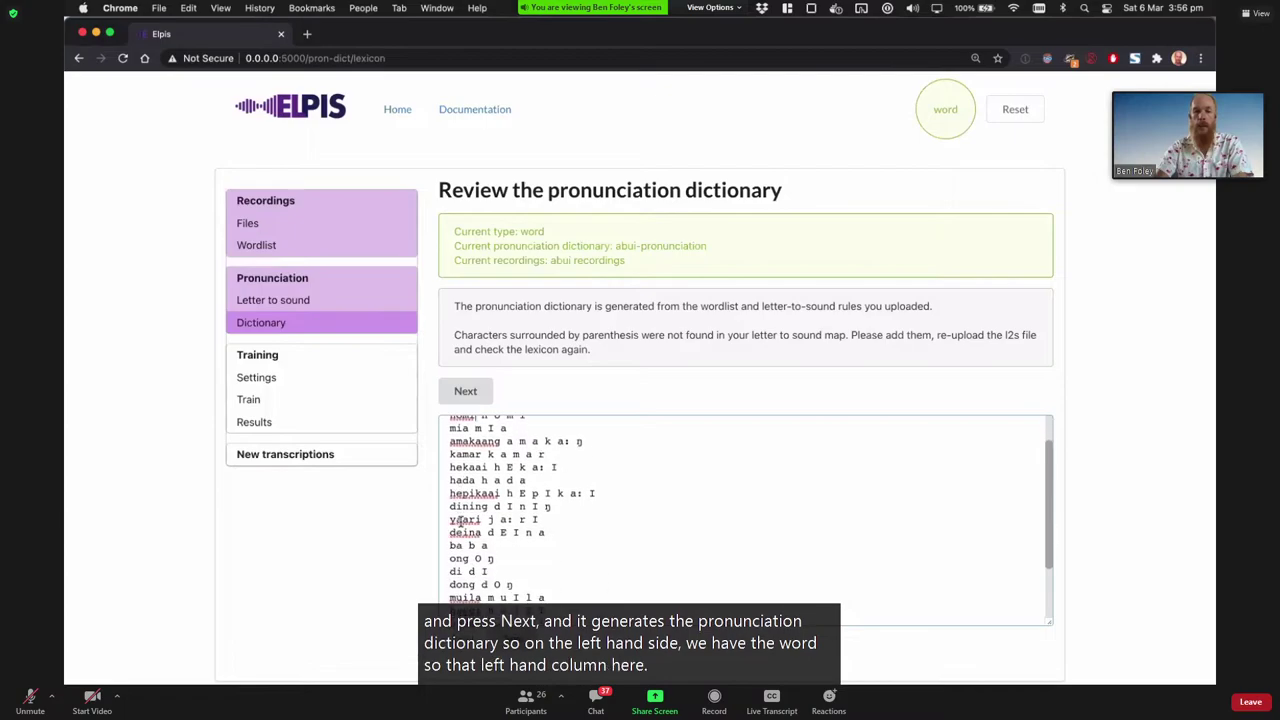
scroll(460, 523, "down", 1)
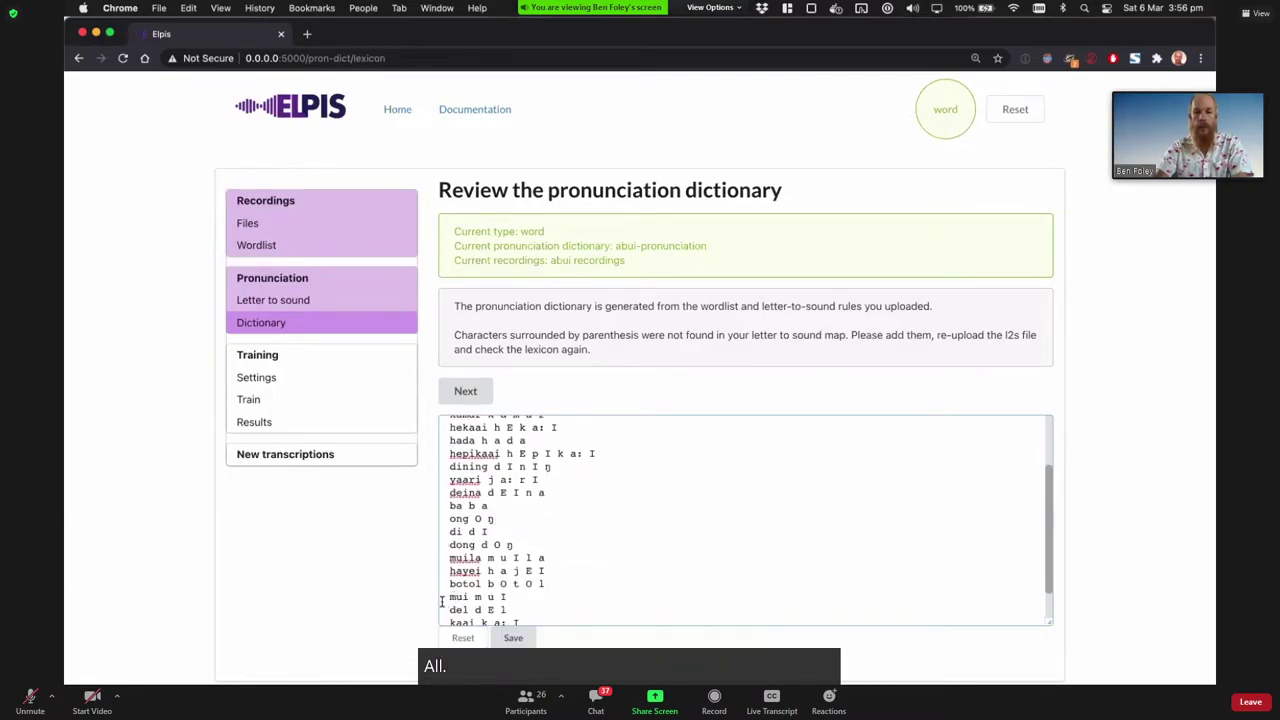
scroll(466, 545, "down", 2)
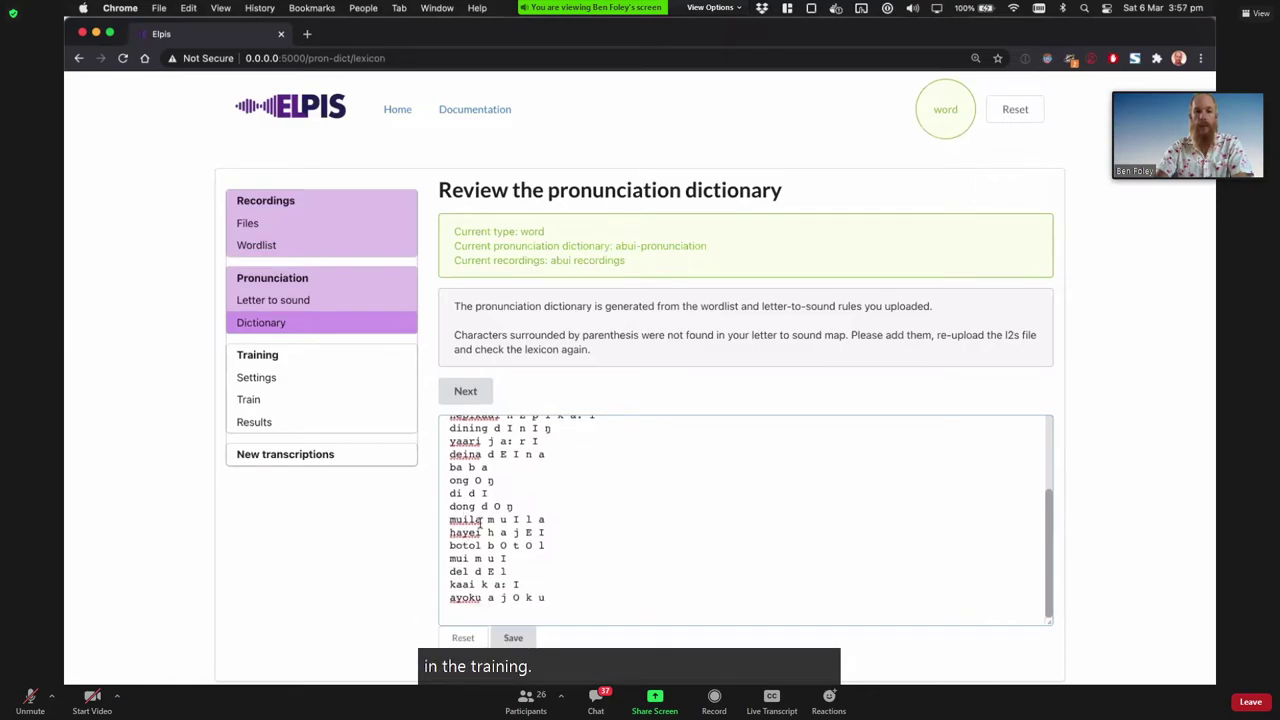
scroll(466, 540, "up", 5)
left_click_drag(507, 482, 610, 482)
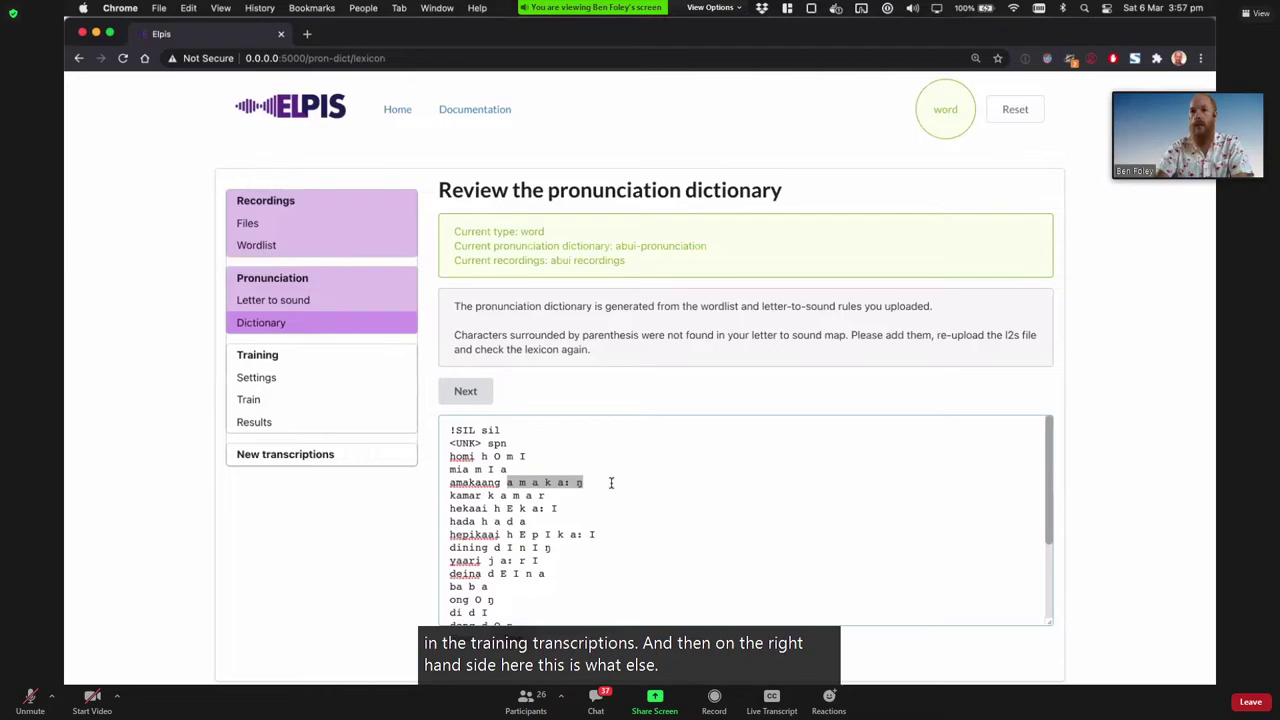
left_click(487, 497)
left_click_drag(487, 496, 576, 495)
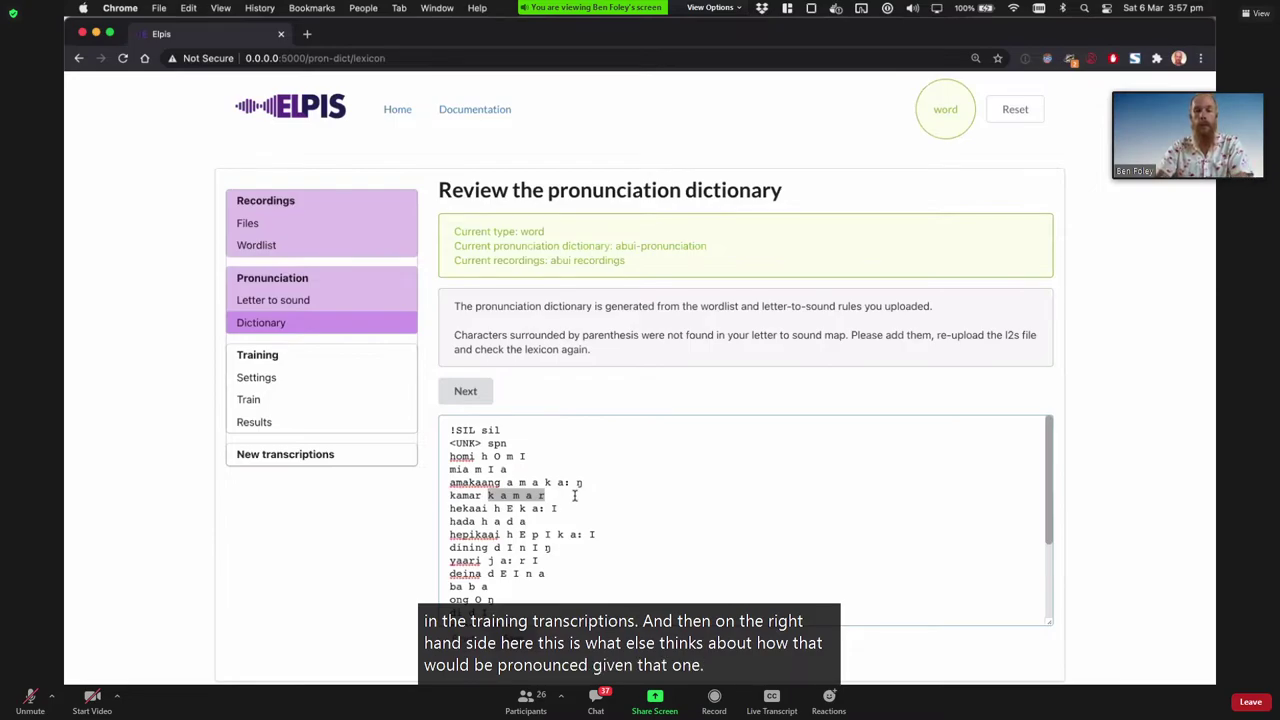
left_click(570, 510)
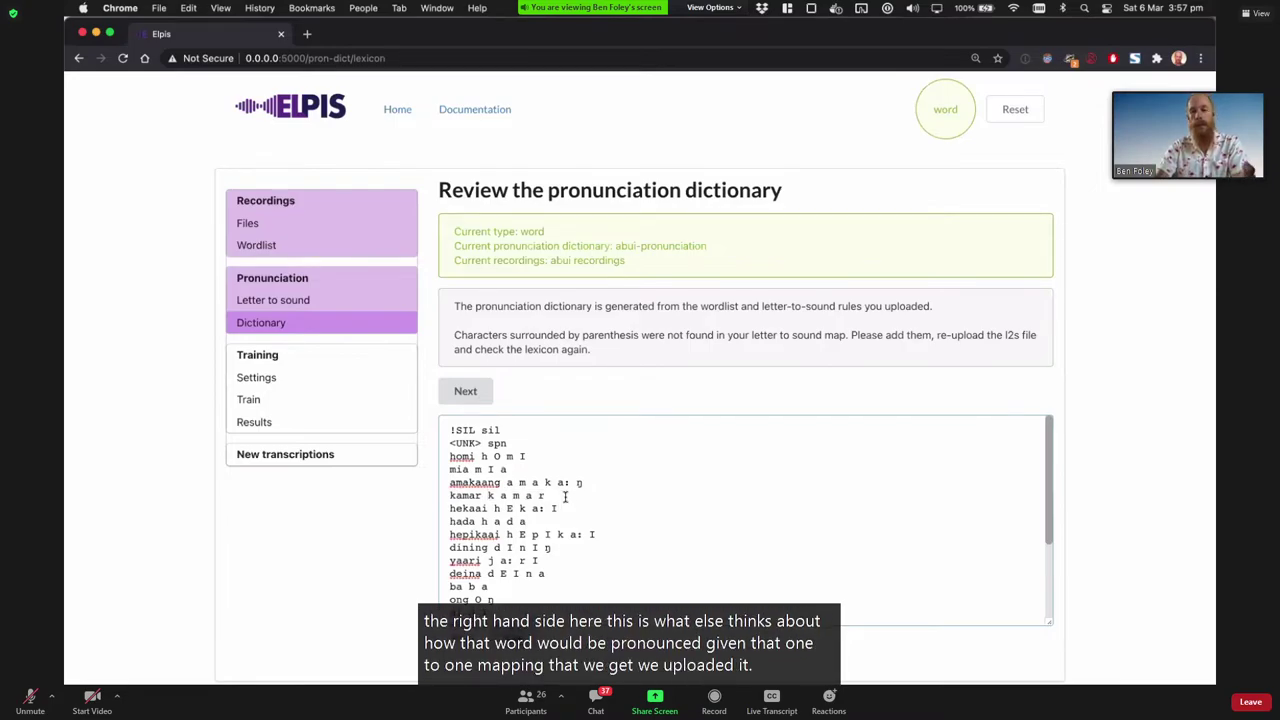
scroll(571, 497, "down", 3)
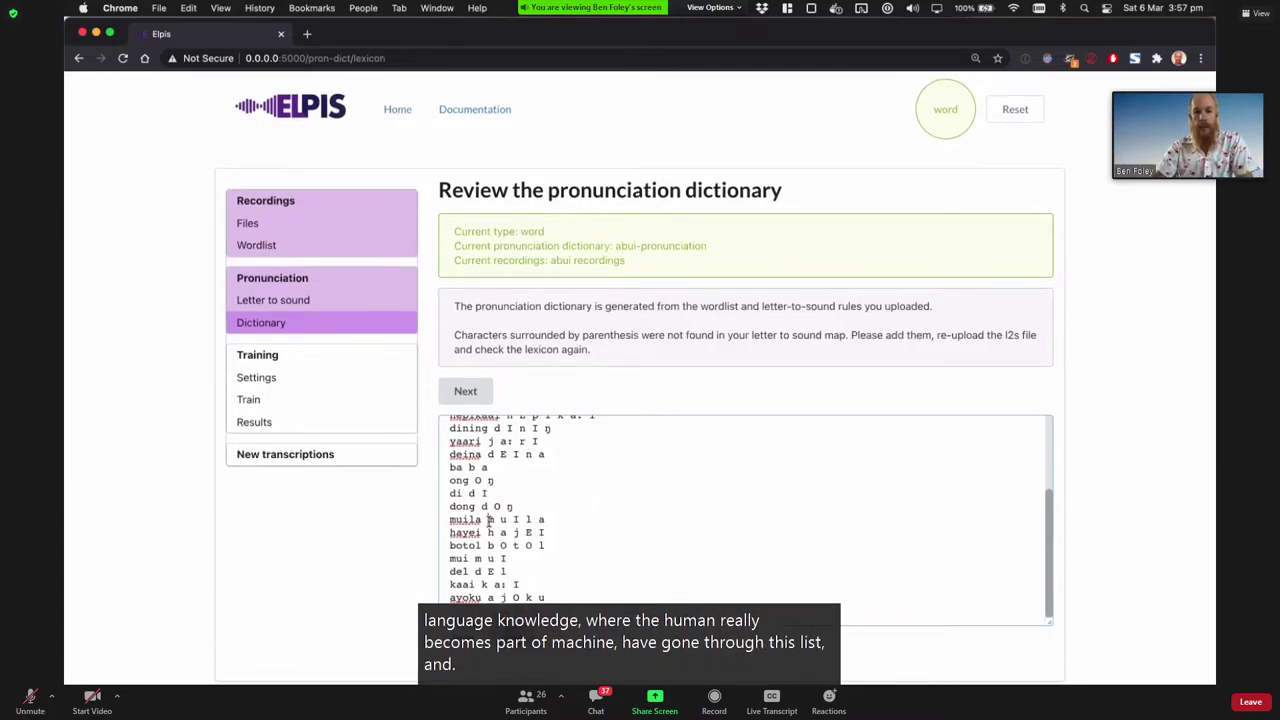
Step: Try changing the pronunciation of homi to h O m i: and reset the dictionary to discard the edit
triple_click(530, 519)
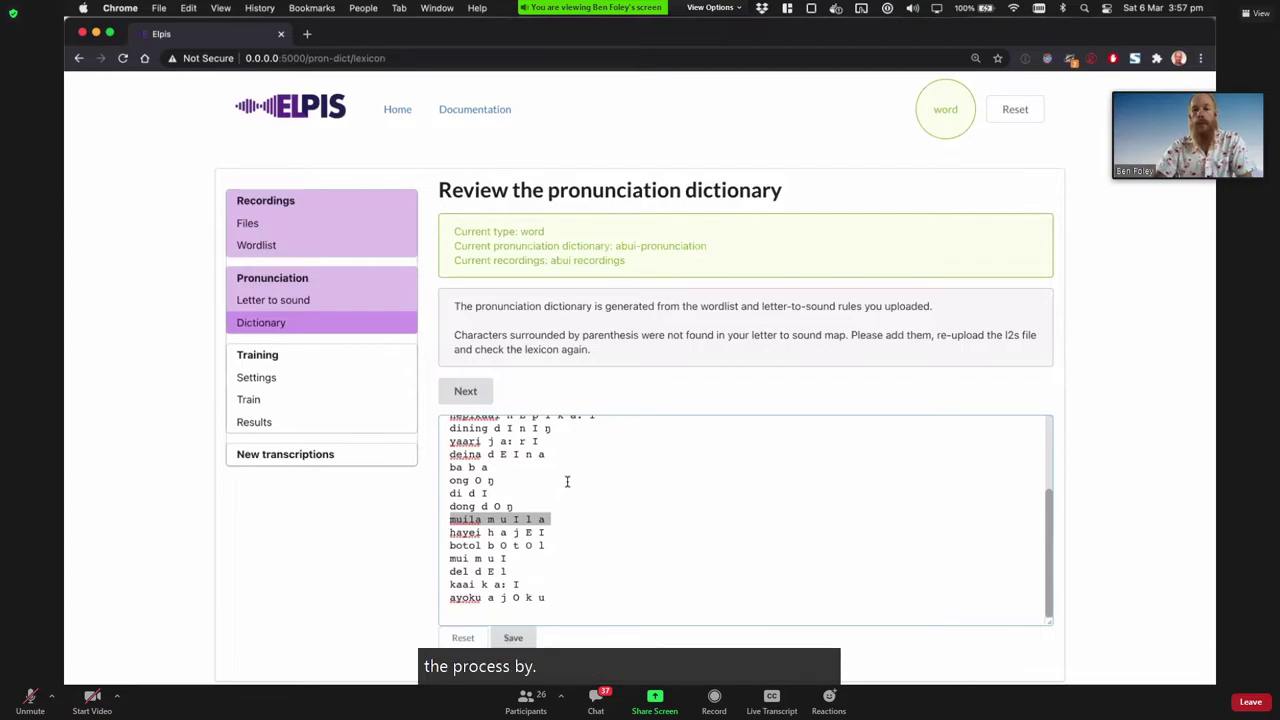
scroll(510, 460, "up", 3)
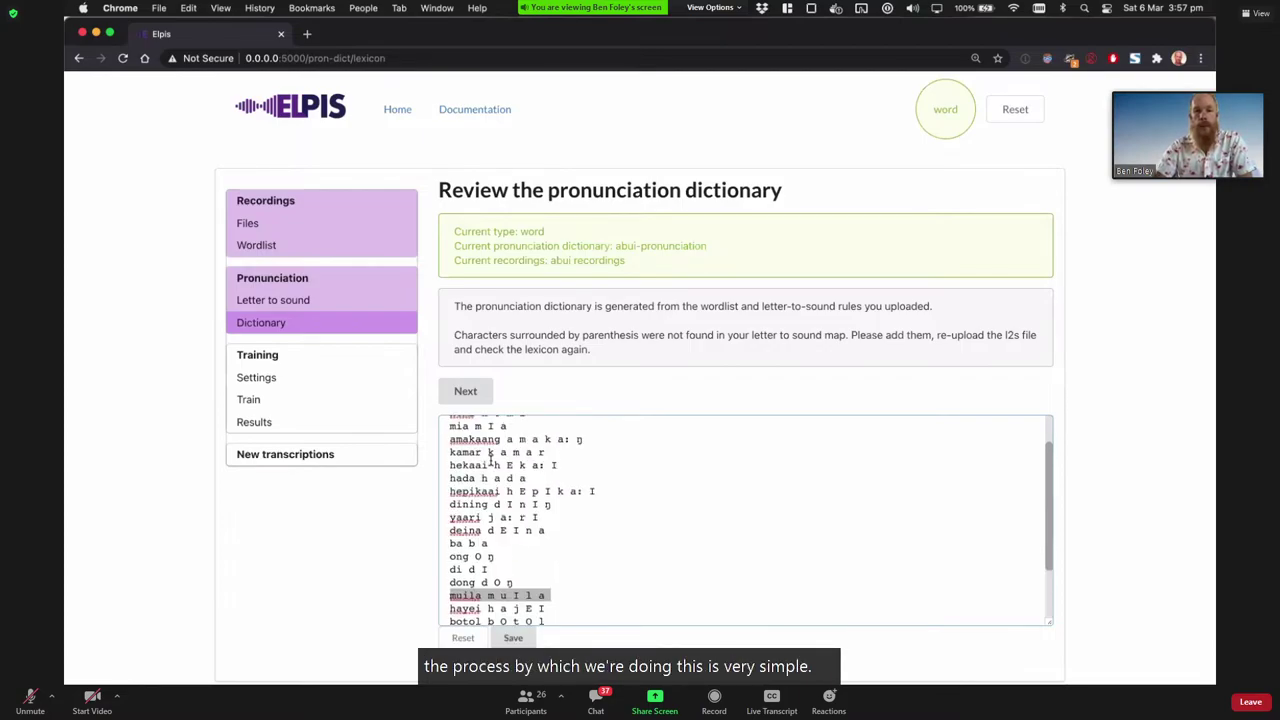
scroll(493, 451, "up", 2)
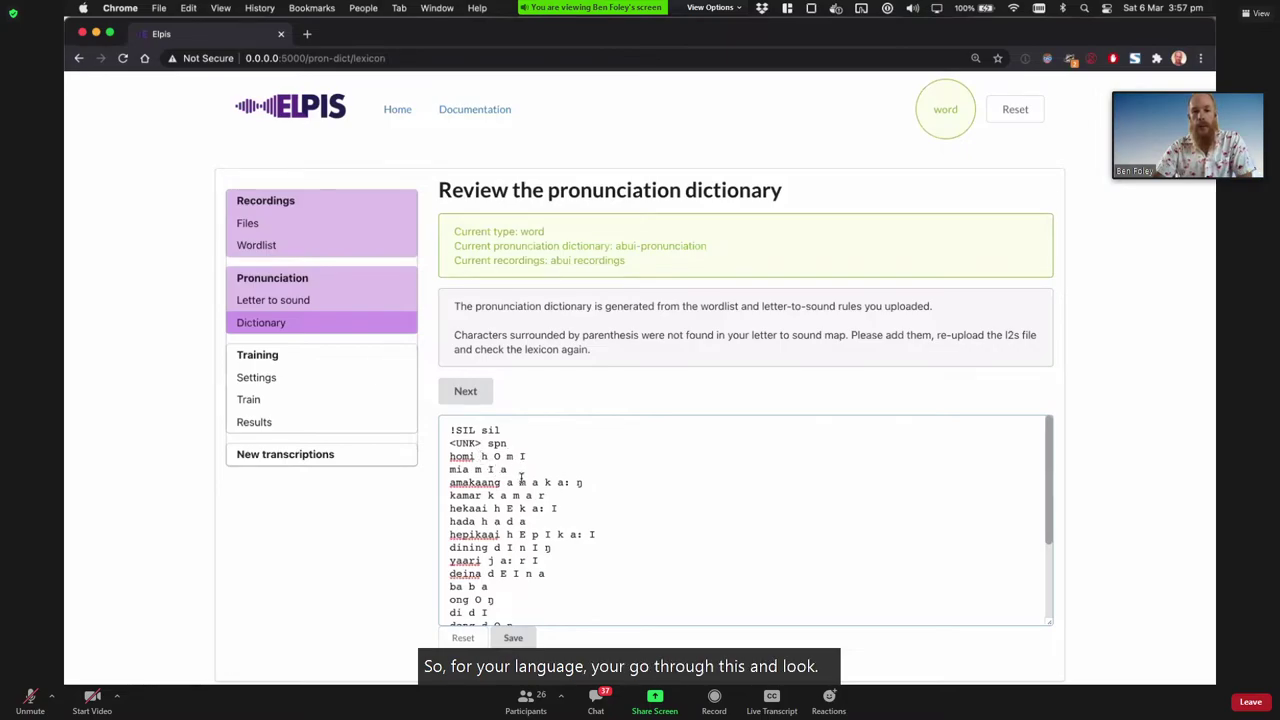
left_click(546, 453)
type("i")
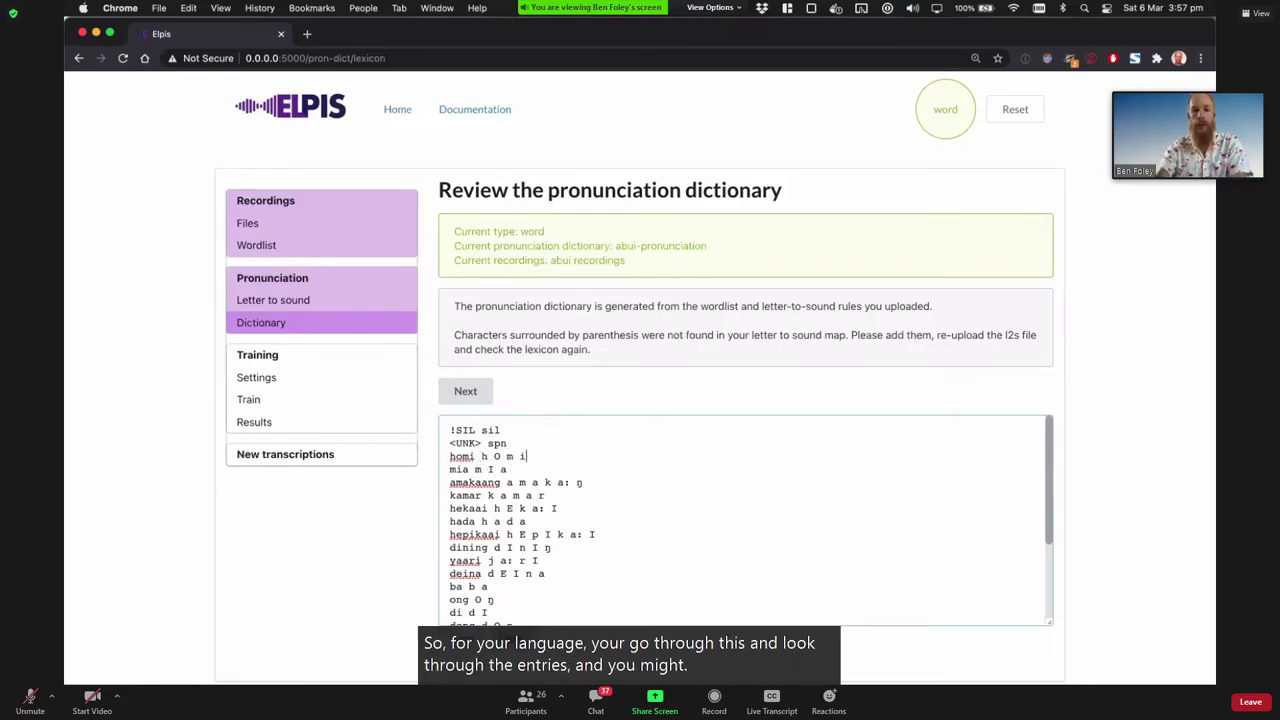
type(":")
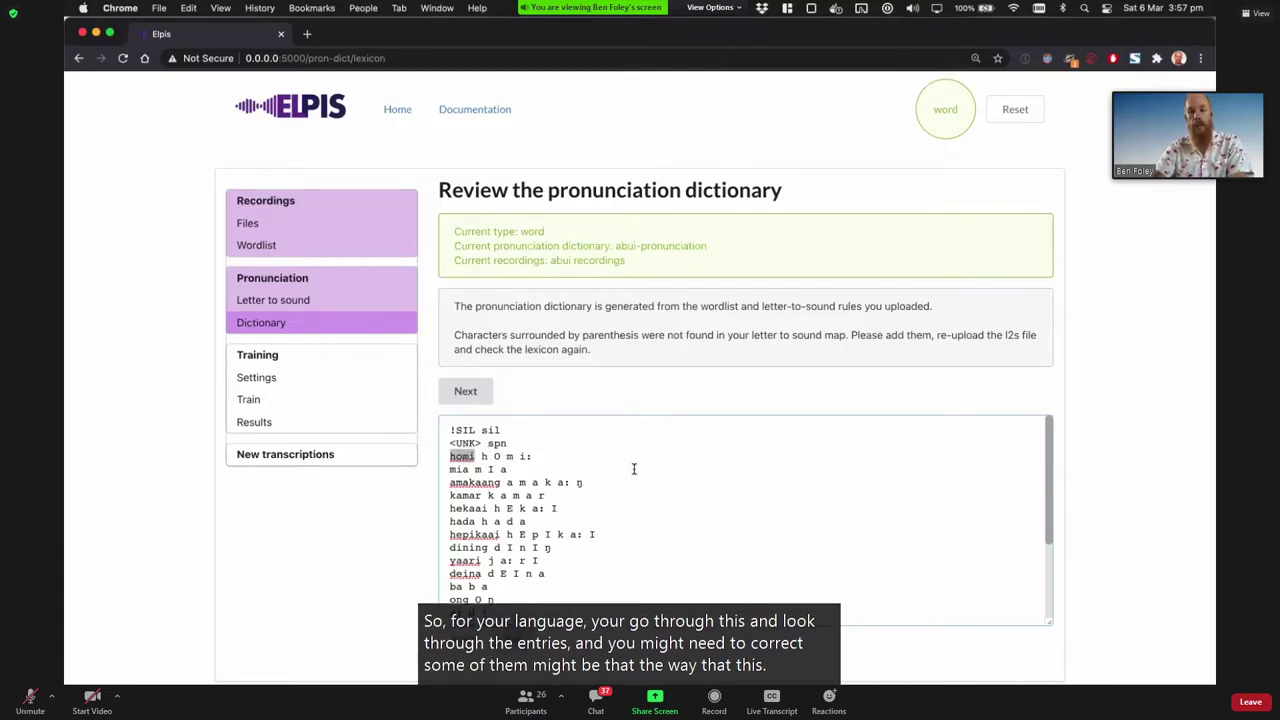
left_click(548, 457)
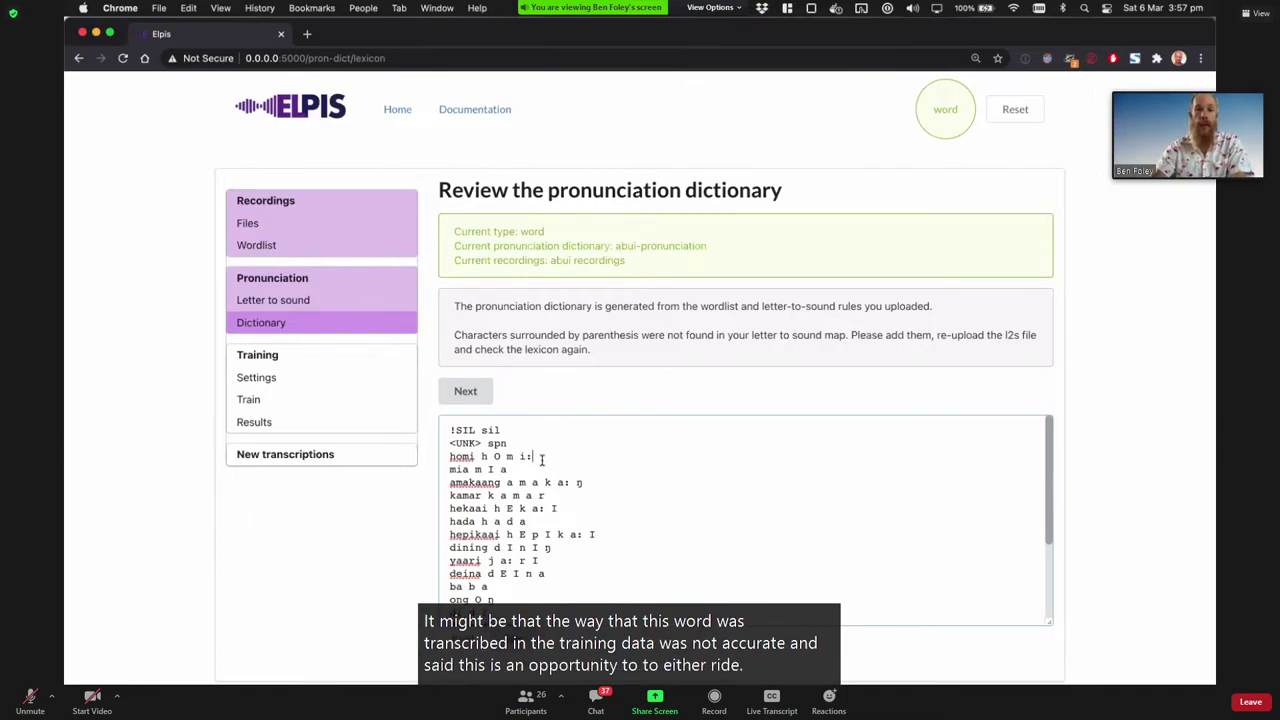
left_click_drag(450, 456, 523, 599)
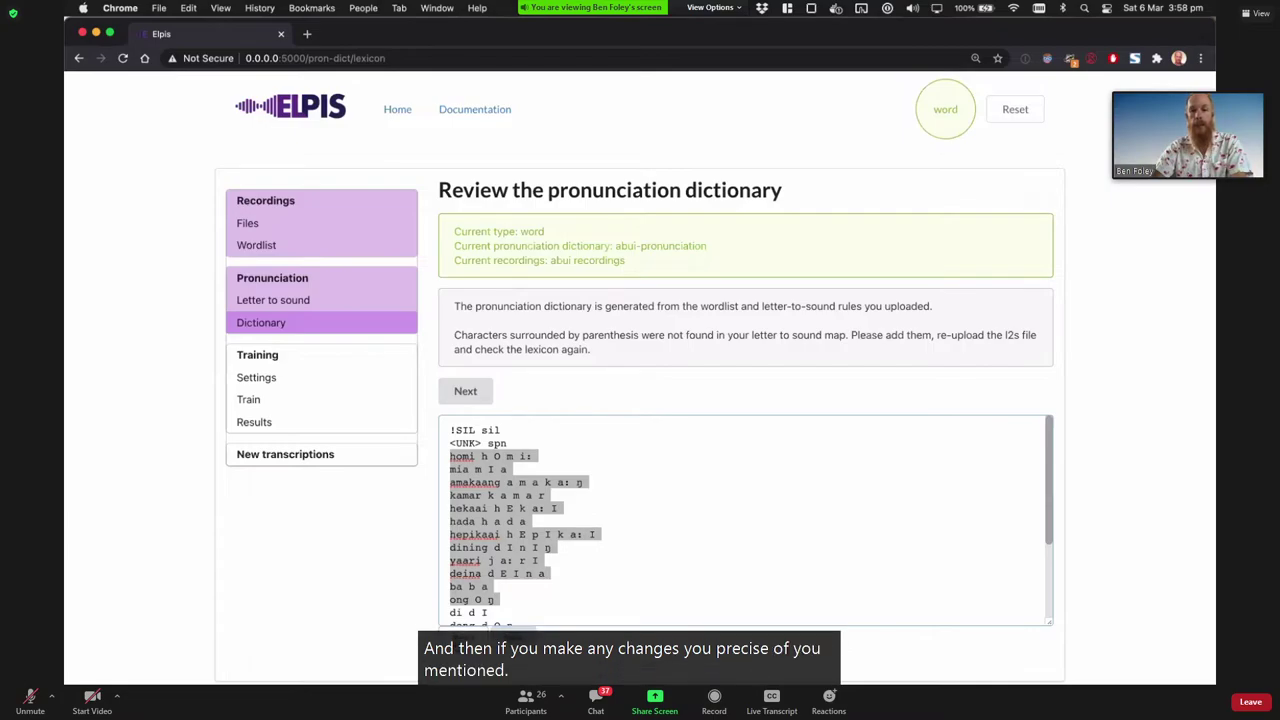
left_click(517, 530)
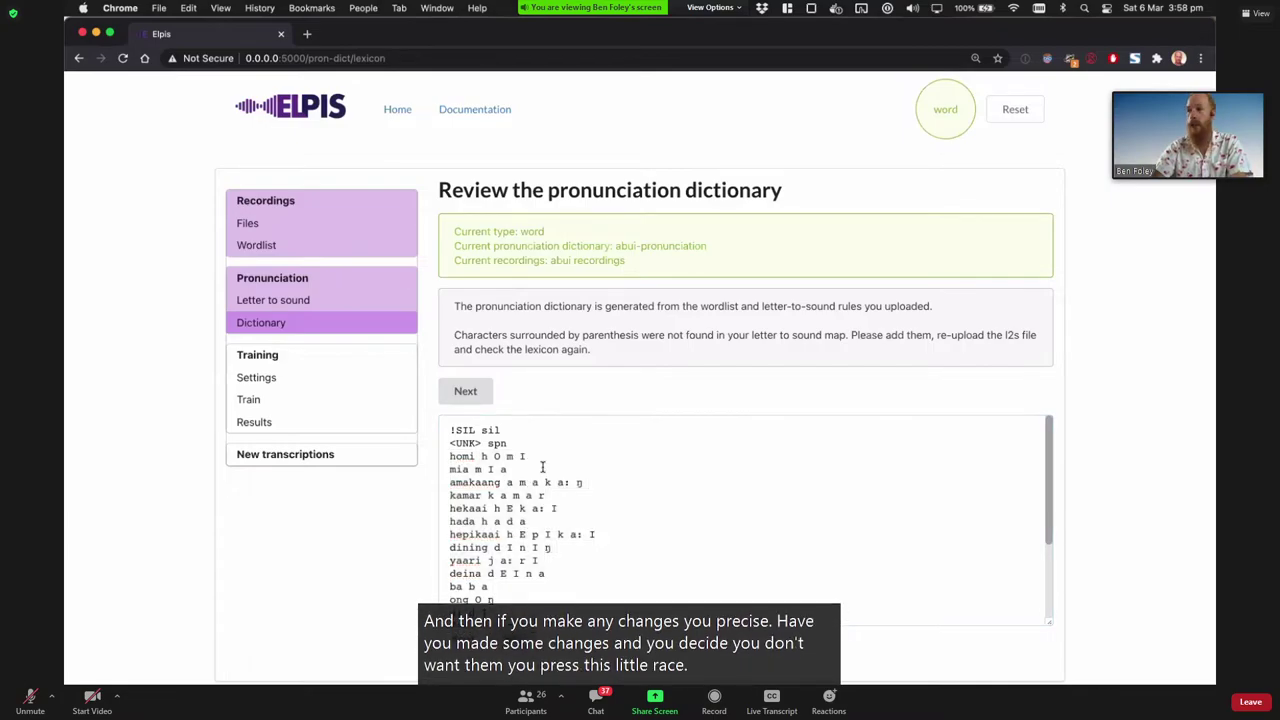
Step: Copy the entire pronunciation dictionary into a new document in Sublime Text
key("super+a")
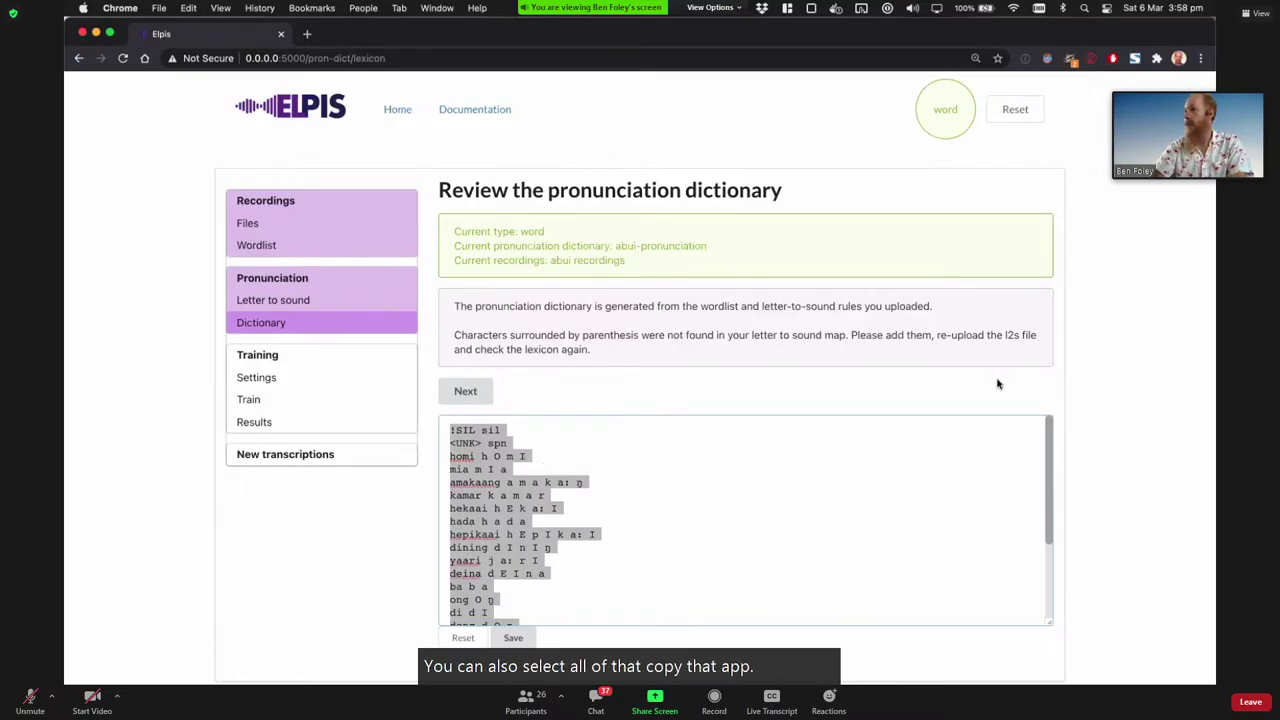
key("super+space")
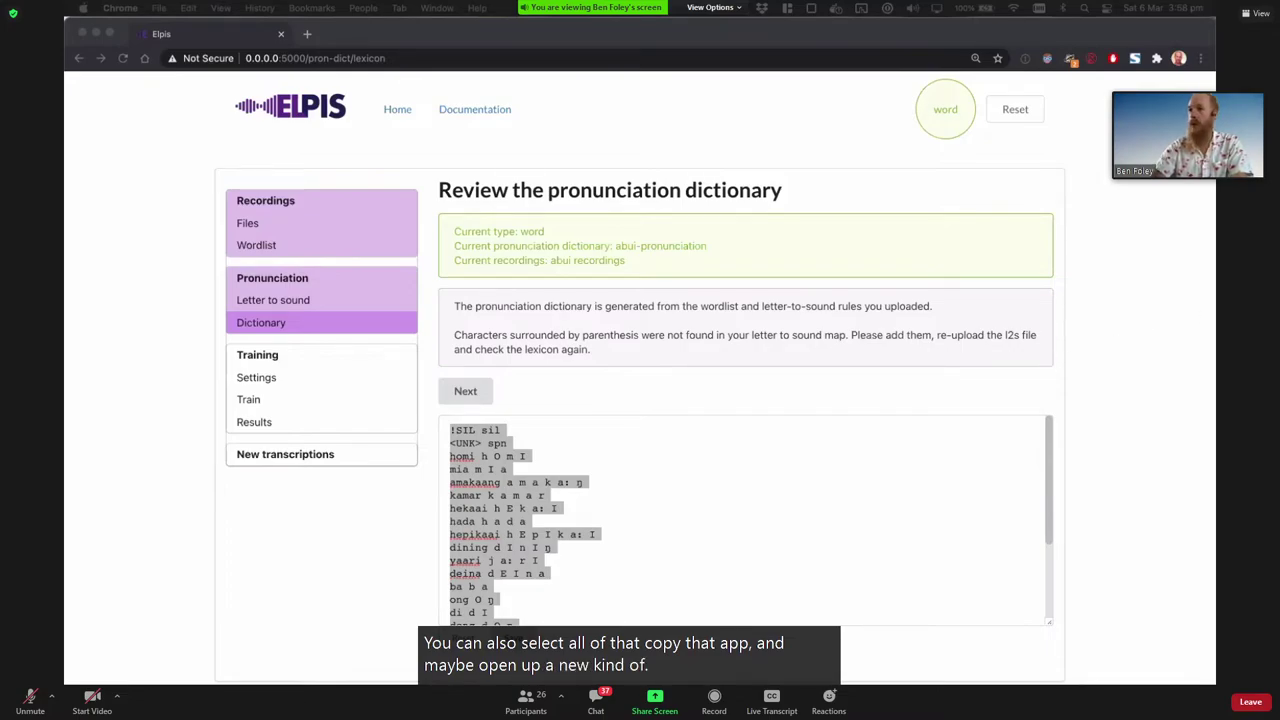
key("Return")
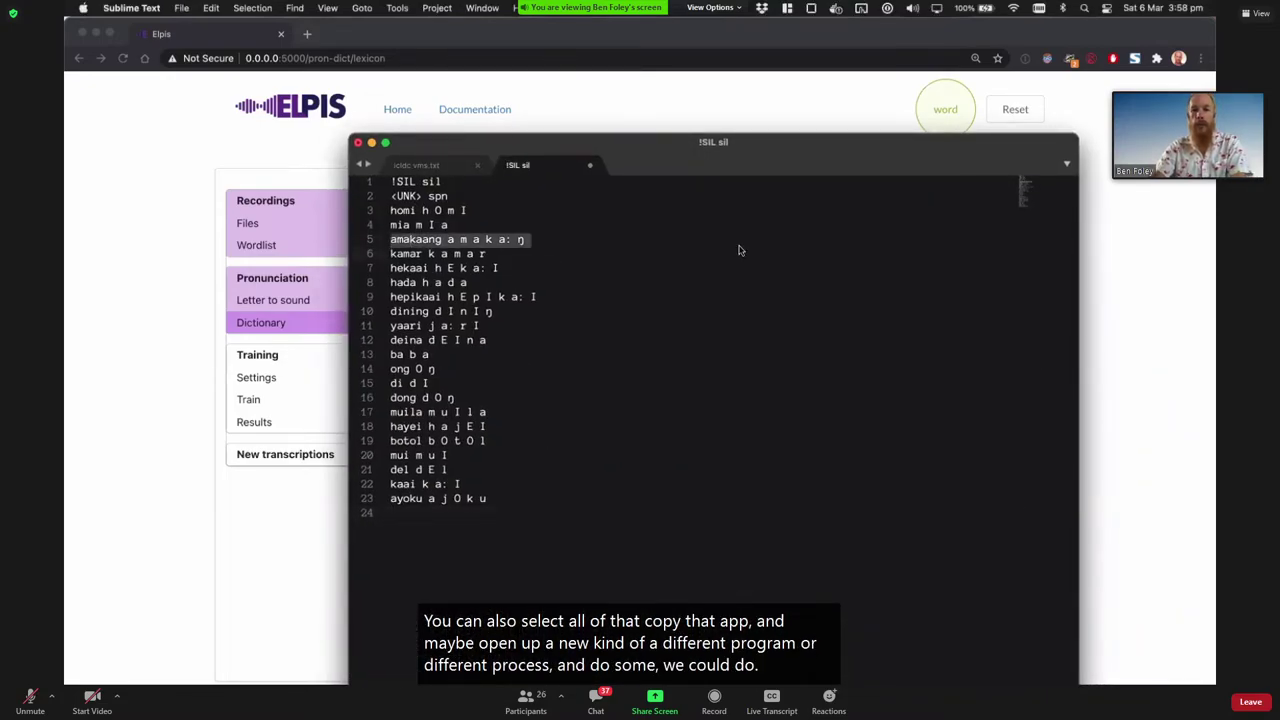
Step: Copy all the dictionary entries from Sublime Text, switch back to Elpis and select the whole dictionary text there
left_click(467, 224)
key("super+a")
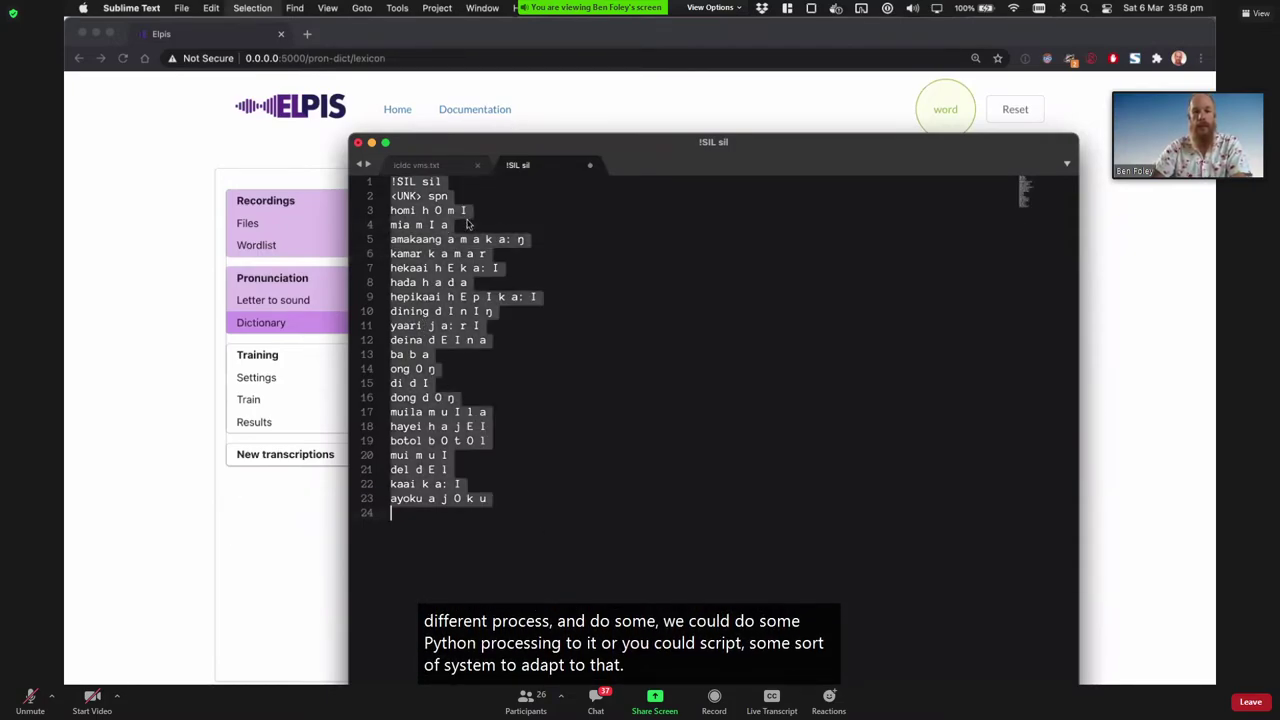
key("super+c")
key("super+Tab")
left_click(649, 437)
key("super+a")
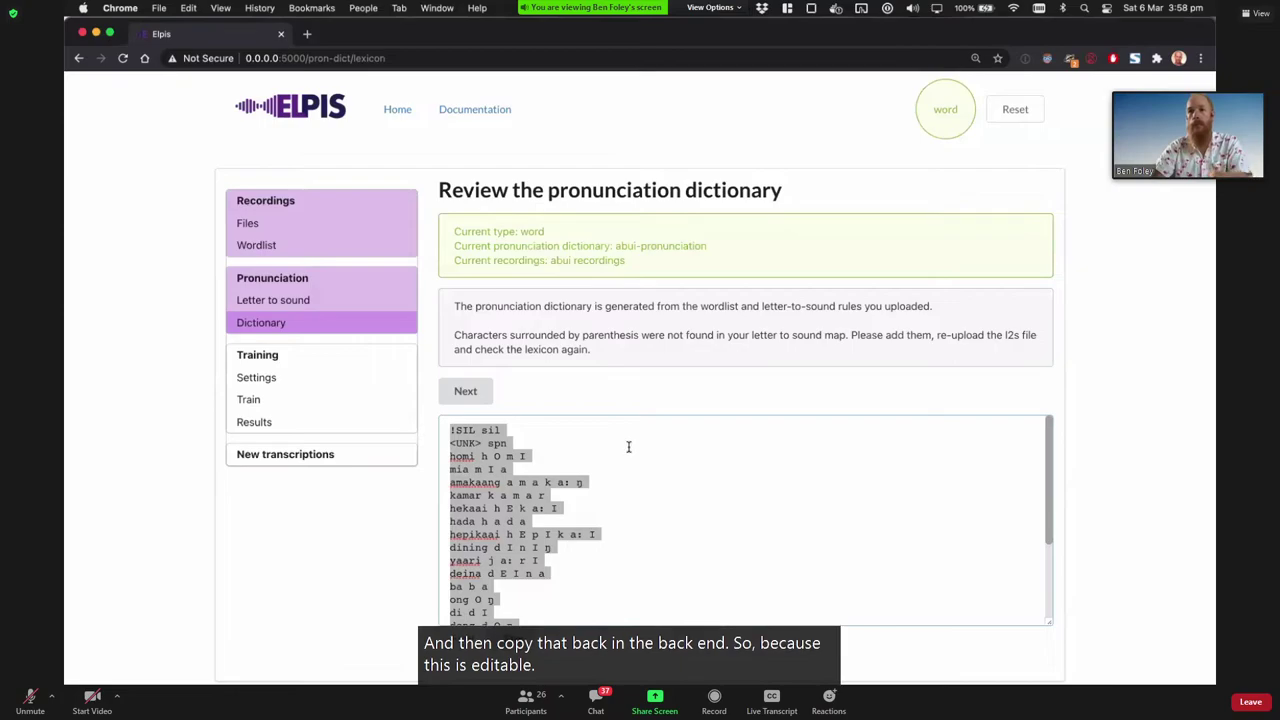
left_click(527, 401)
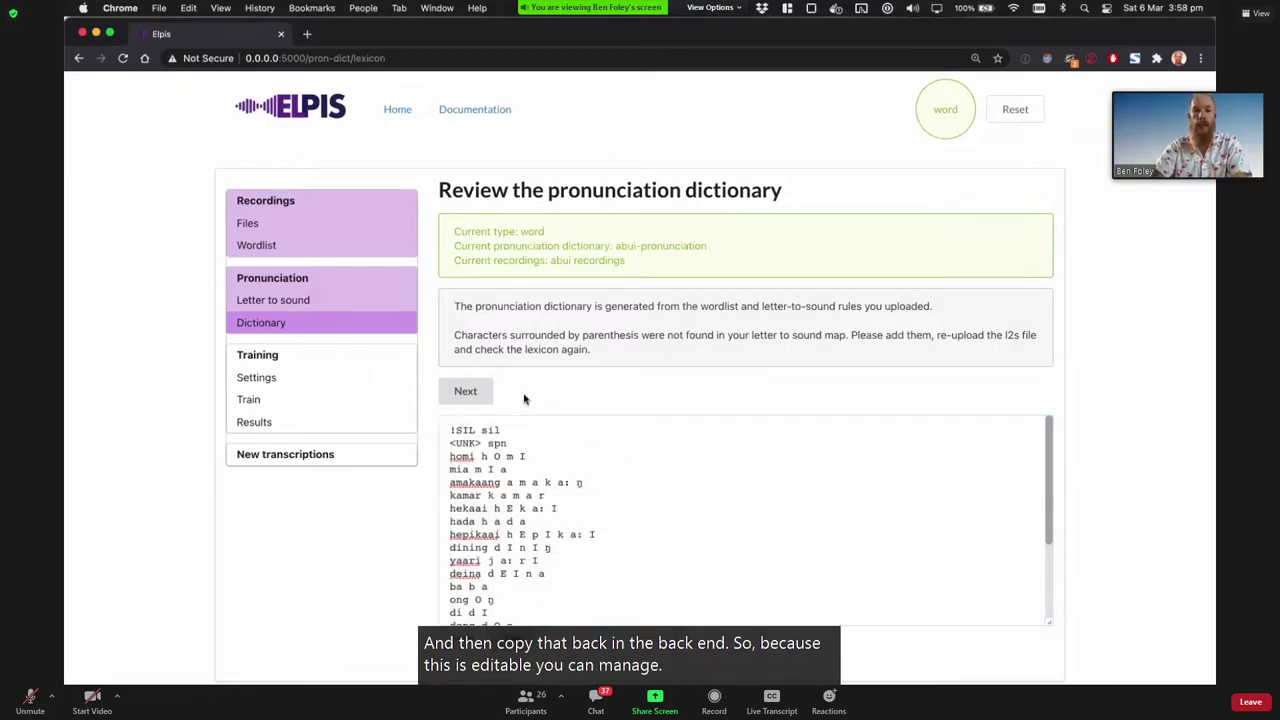
Step: Continue from the dictionary to the training stage and name the new training session abui-word-model
left_click(473, 391)
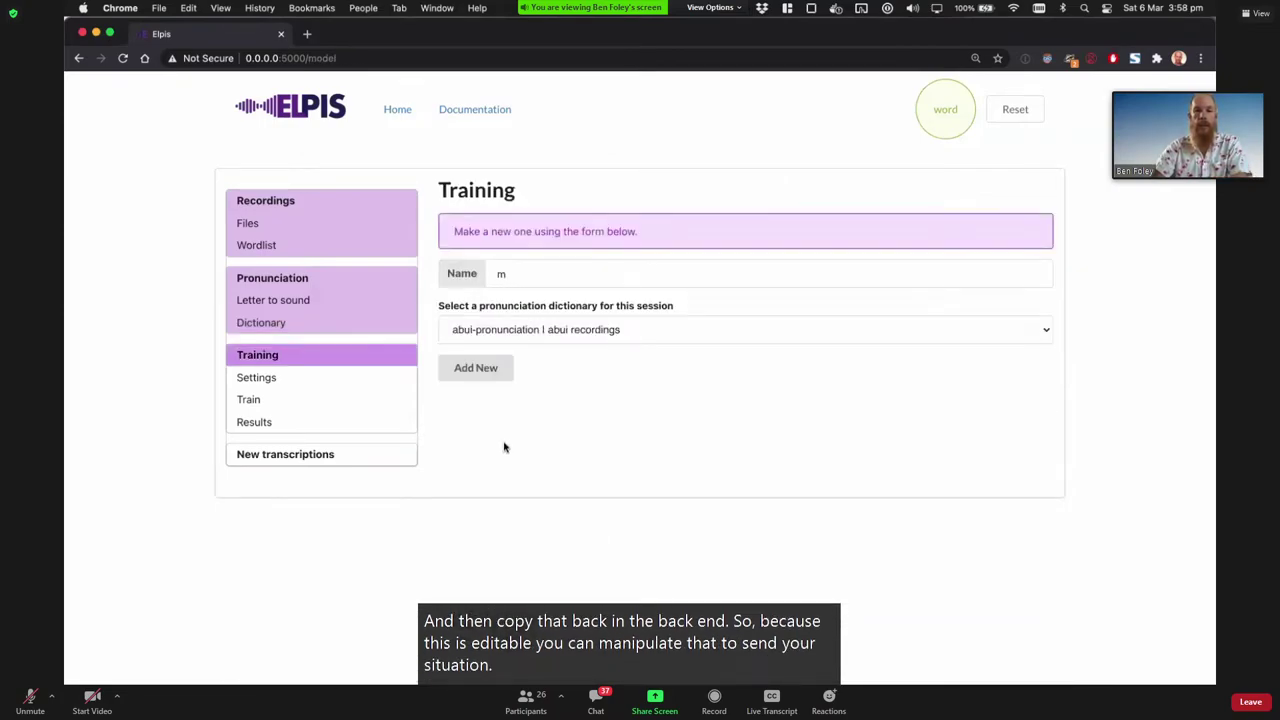
left_click(518, 281)
type("abui")
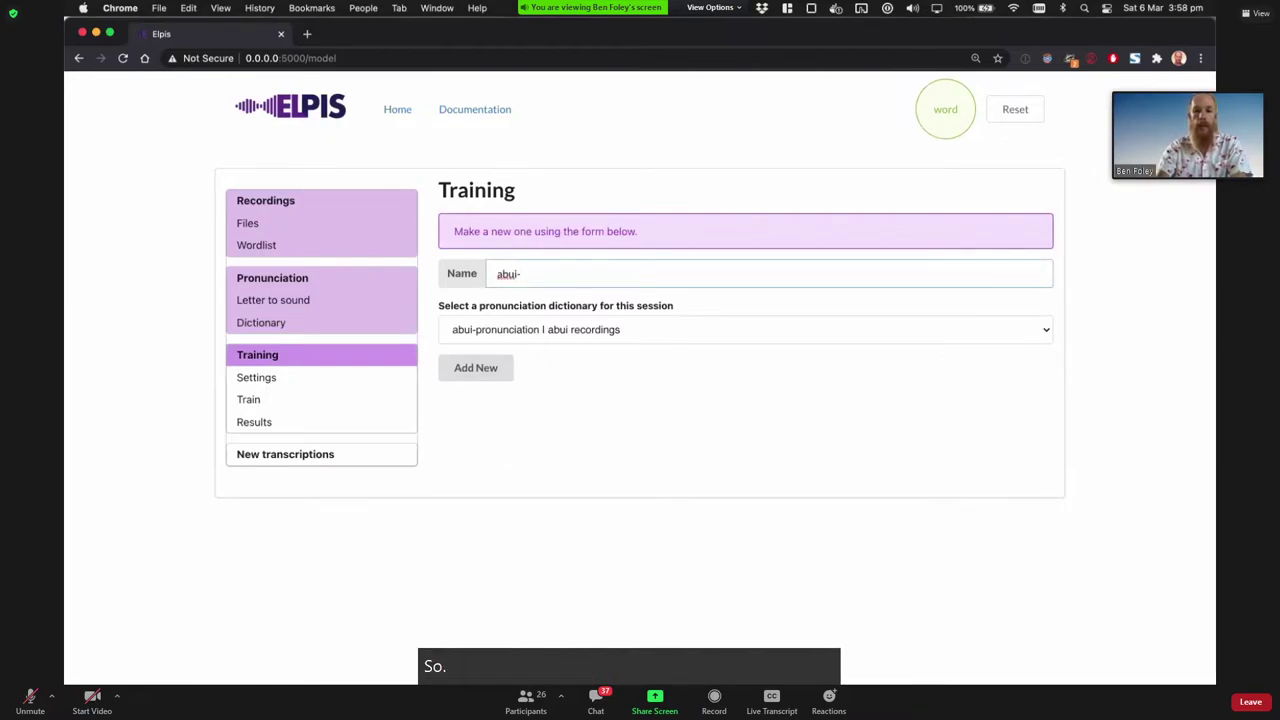
type("-word-model")
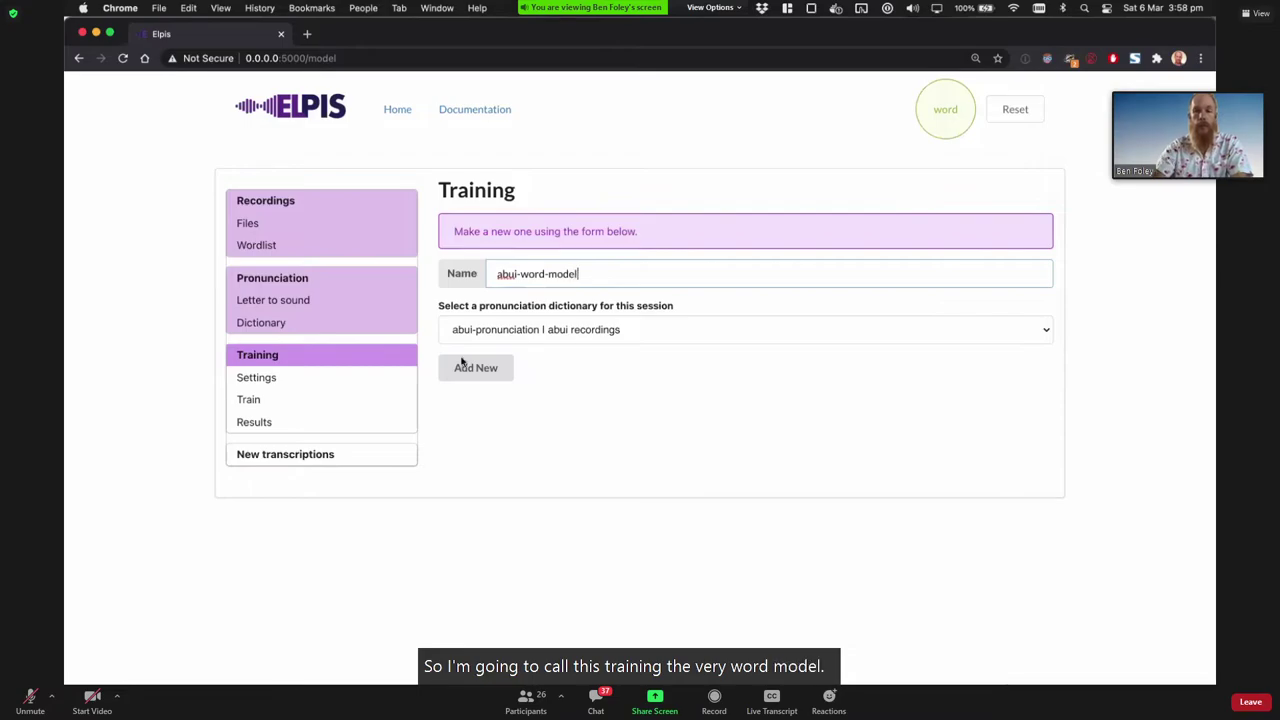
double_click(566, 274)
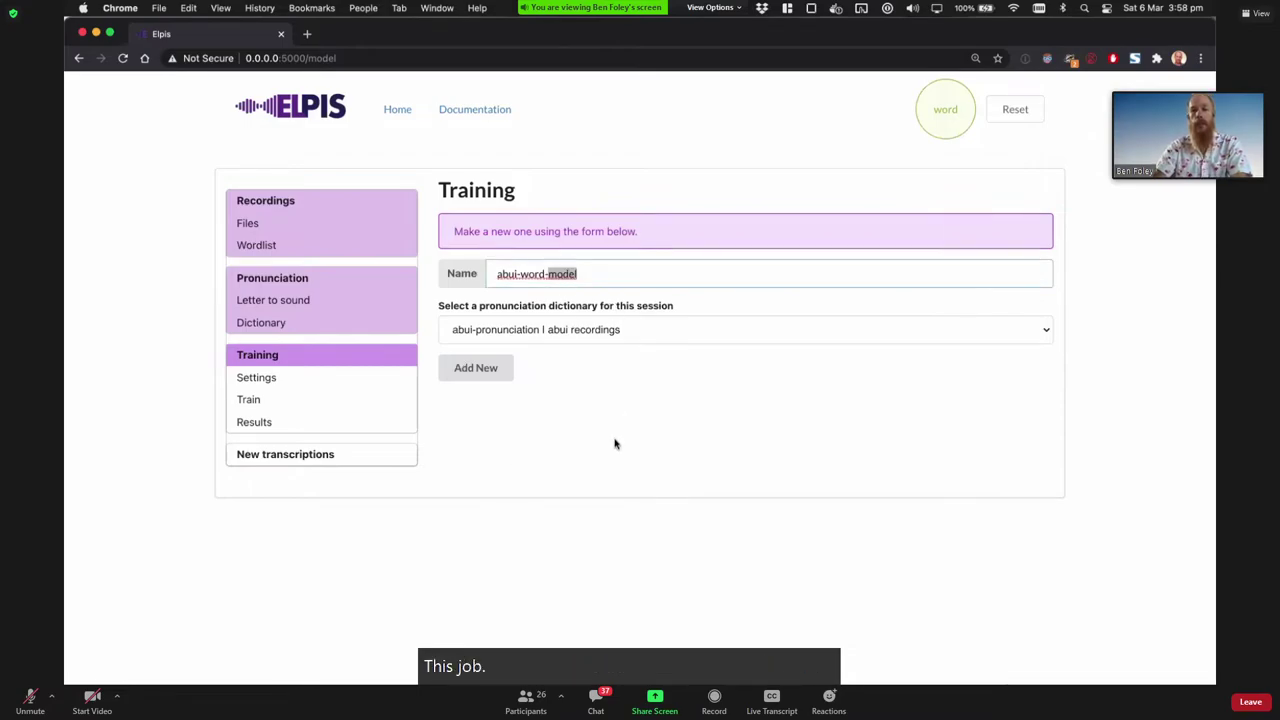
left_click(600, 437)
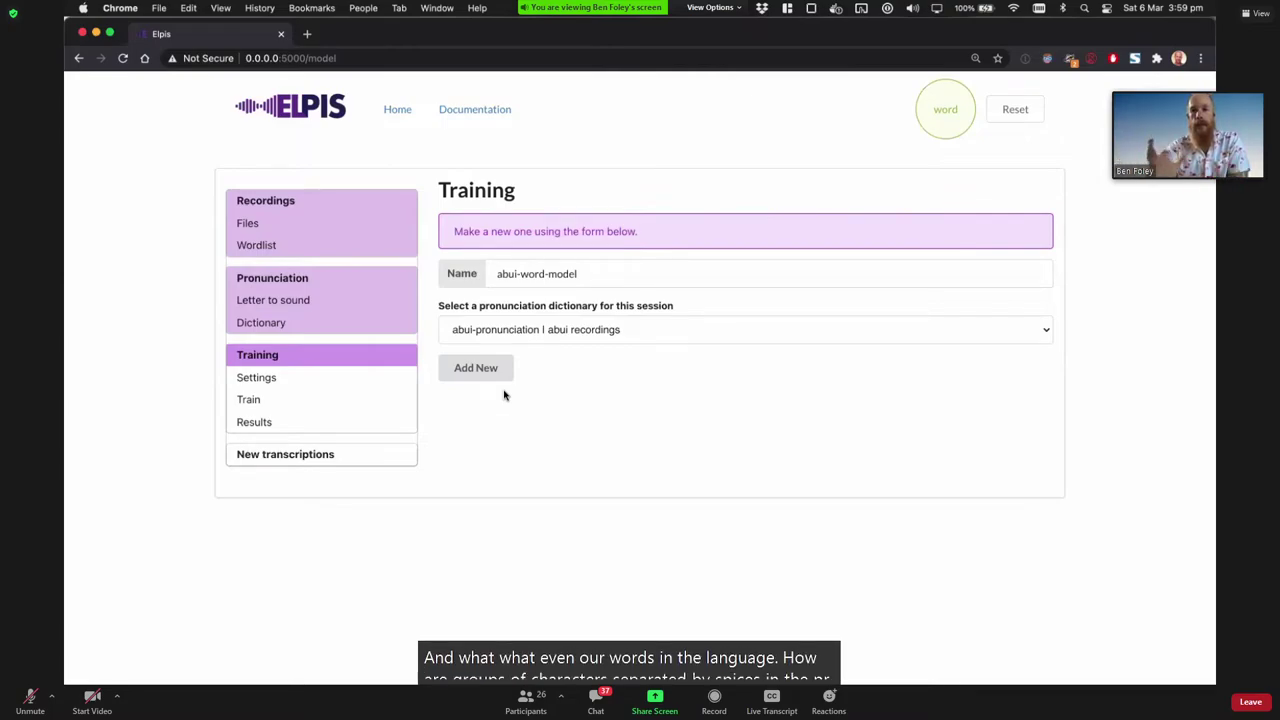
double_click(561, 274)
left_click(596, 400)
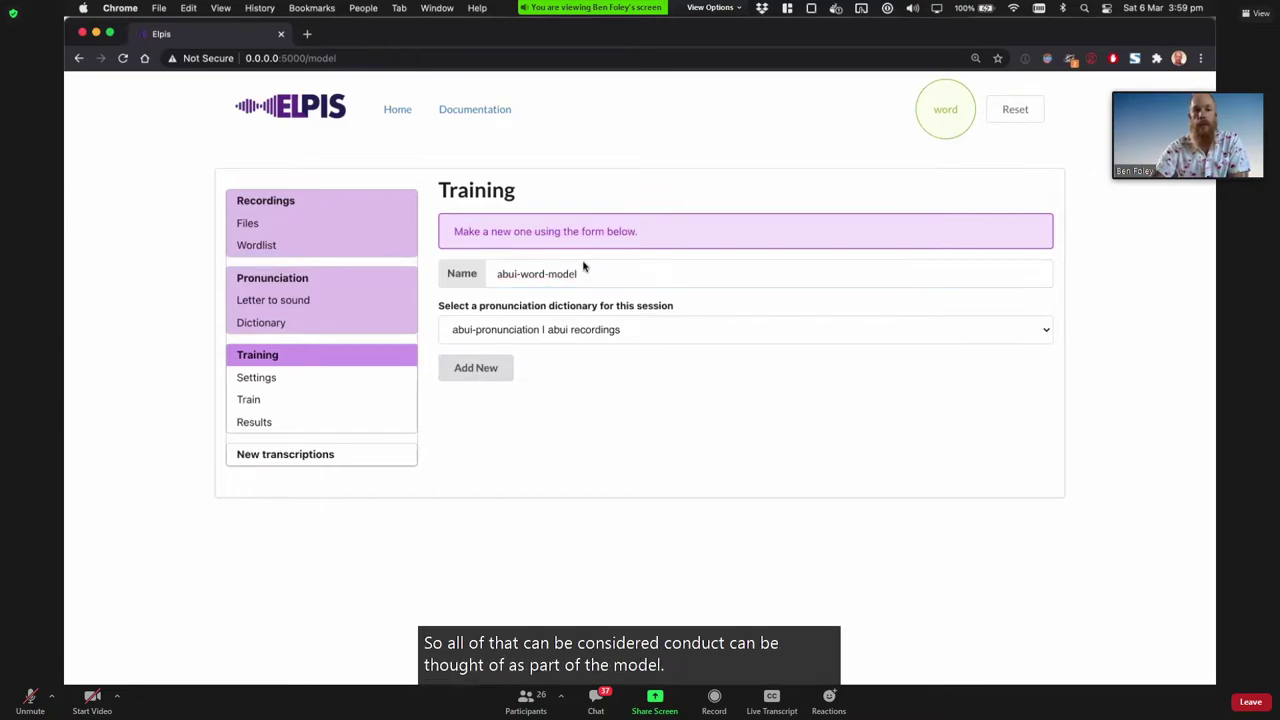
Step: Choose abui-pronunciation | abui recordings as the session's pronunciation dictionary and create the training session
left_click(543, 337)
left_click(543, 368)
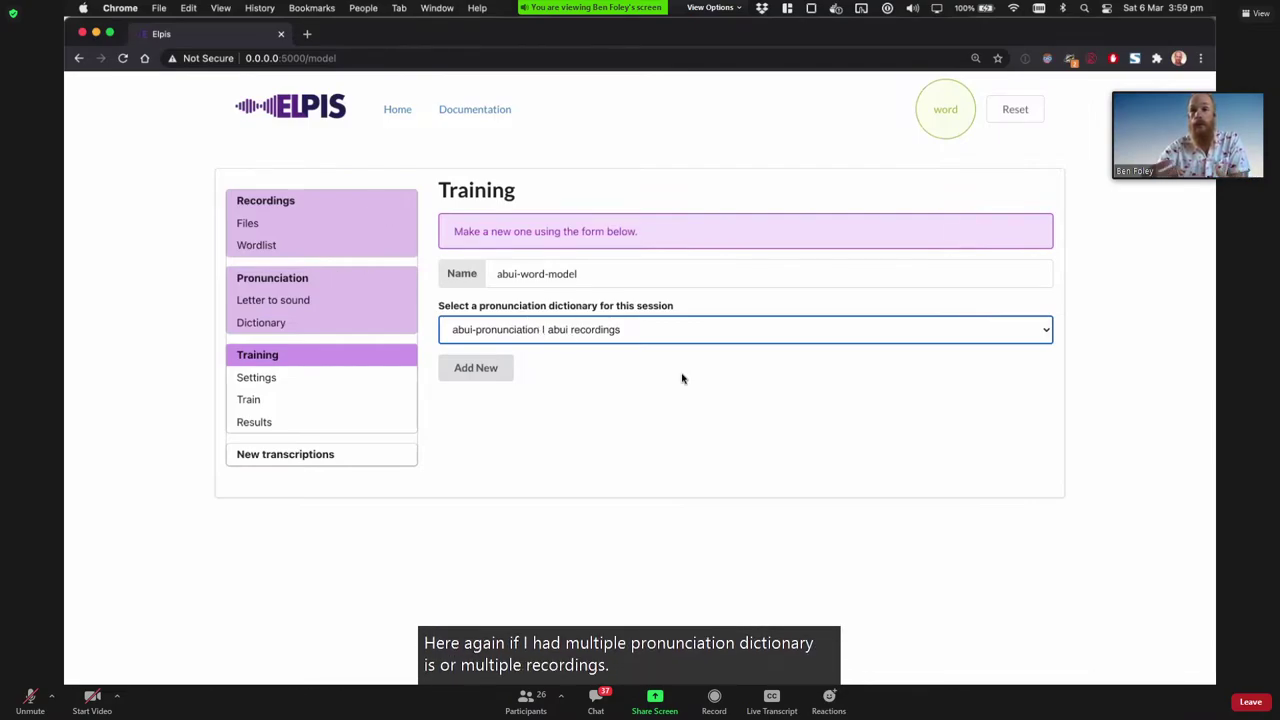
left_click(623, 374)
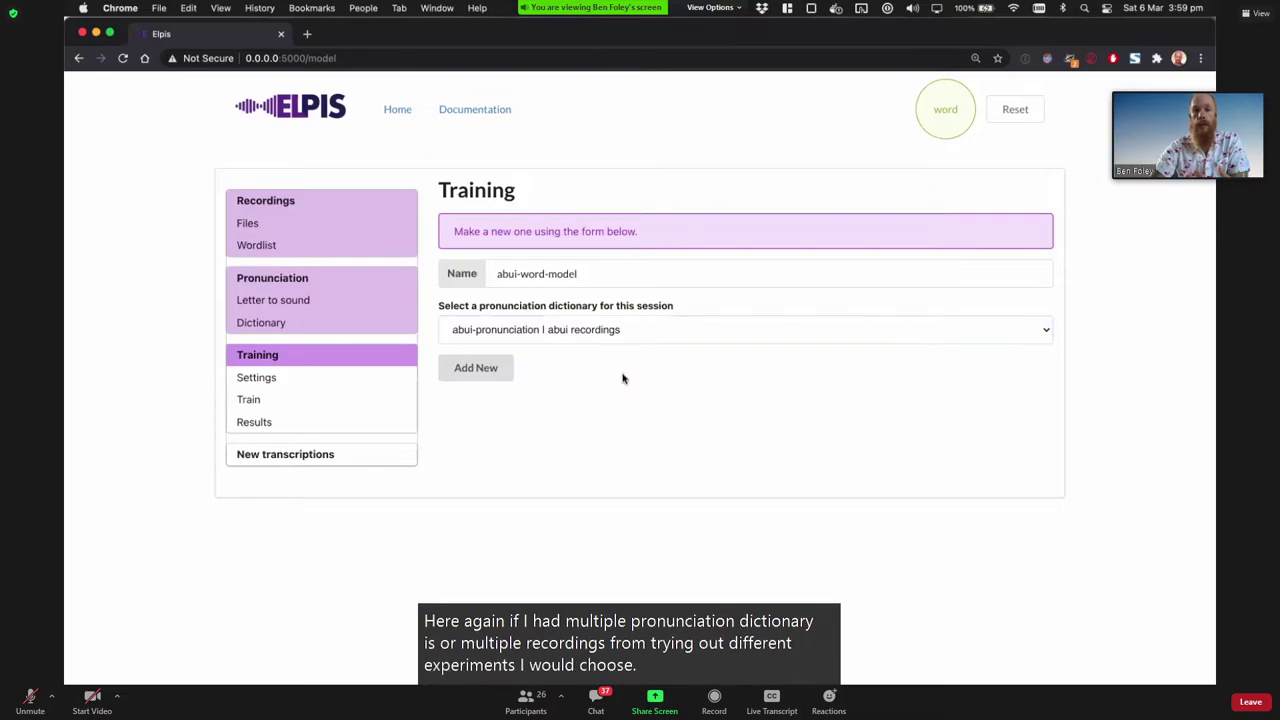
left_click(476, 368)
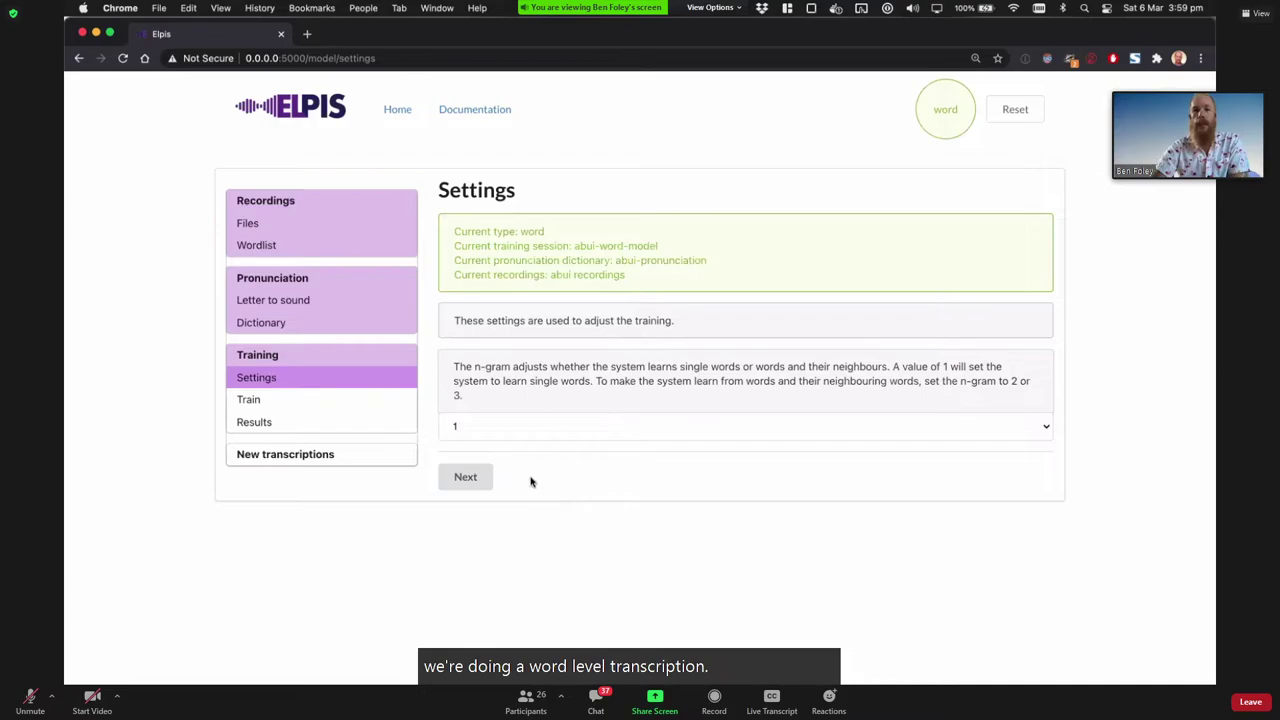
Step: Look through the n-gram values and set the training n-gram to 3
left_click(535, 435)
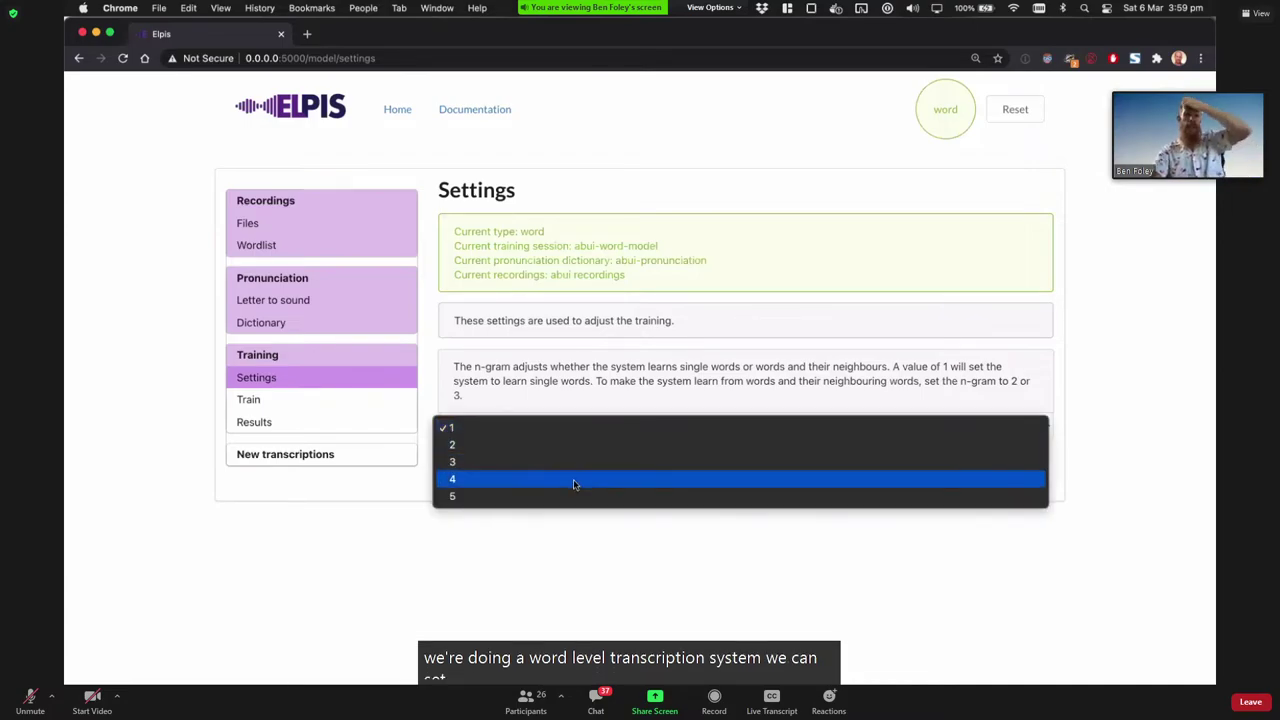
left_click(567, 427)
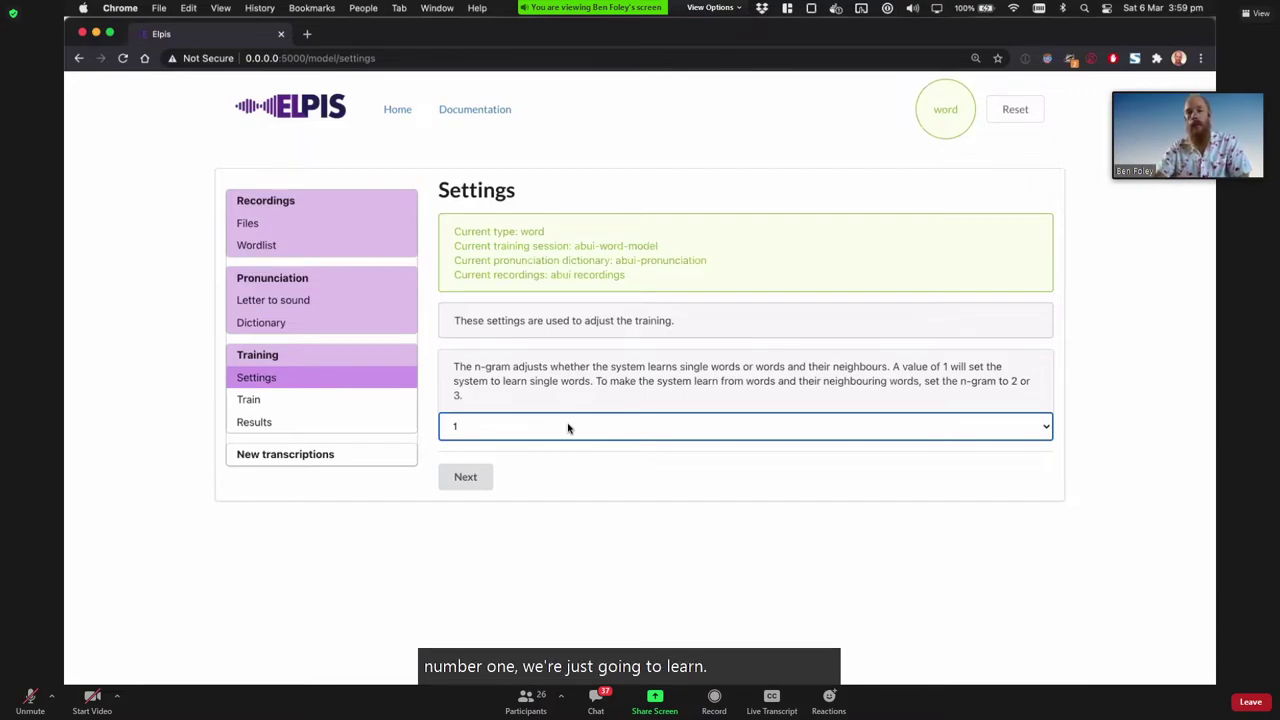
left_click(567, 428)
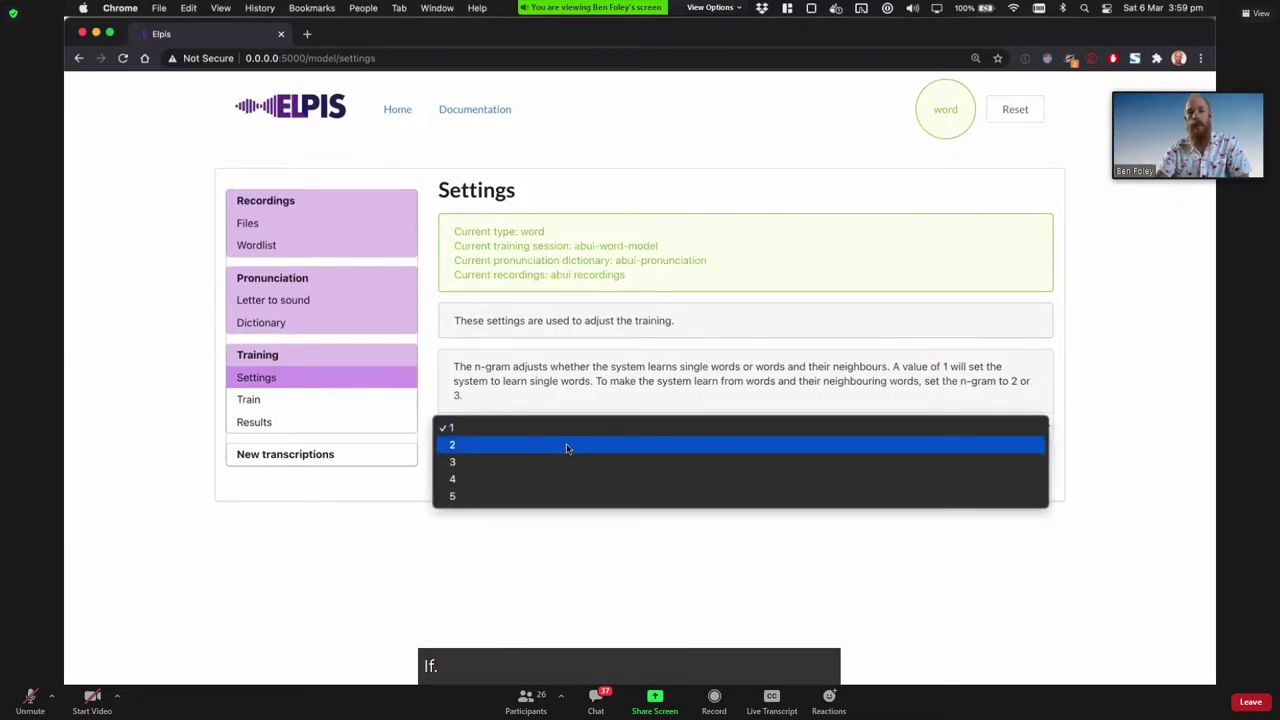
left_click(567, 461)
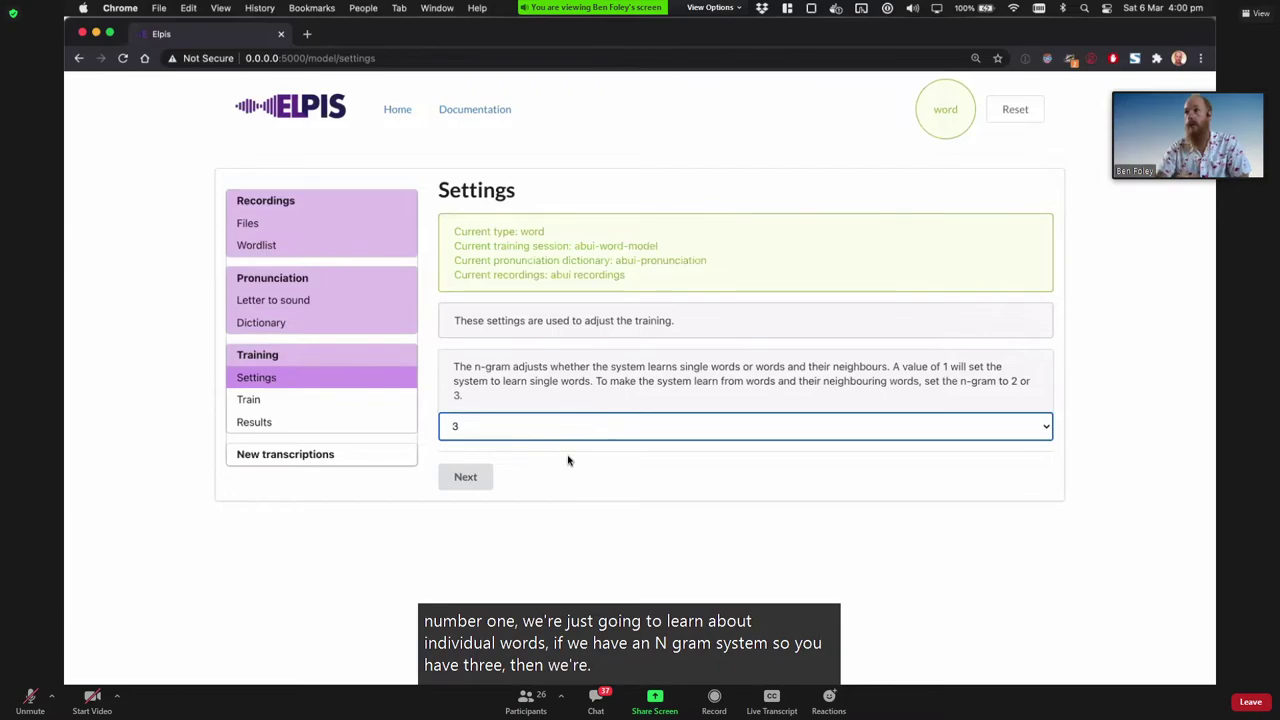
key("super+Tab")
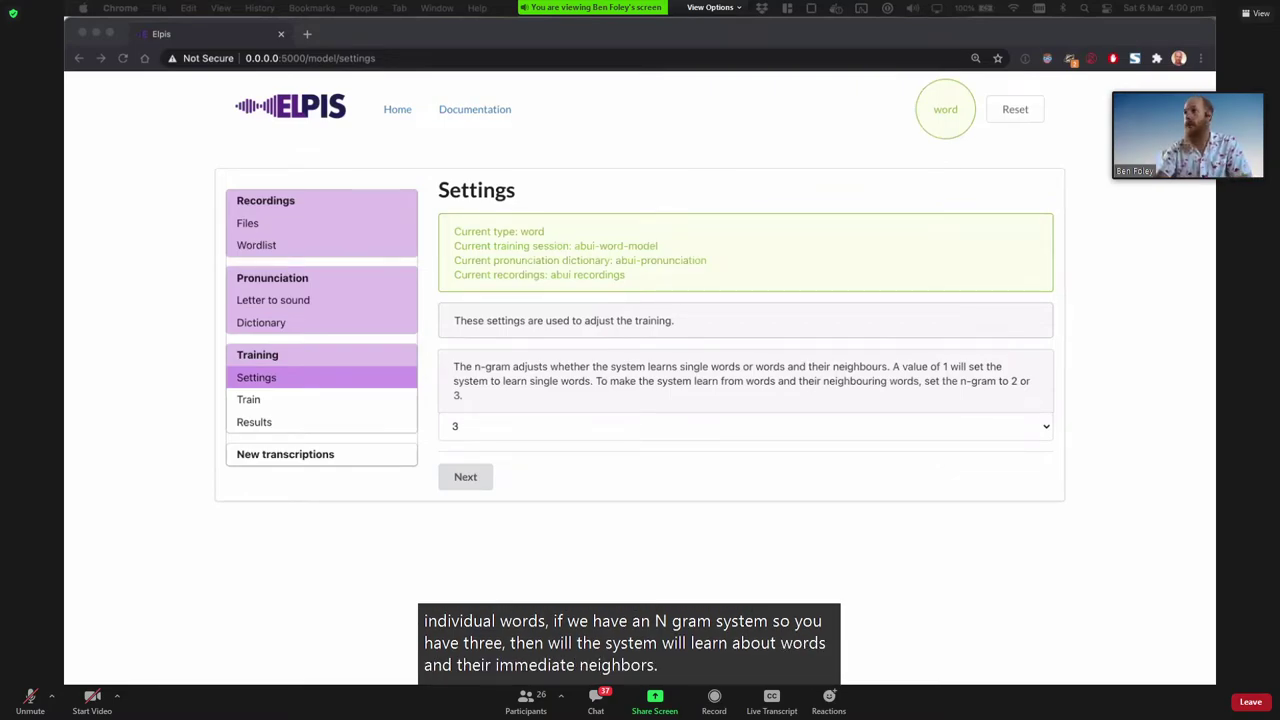
left_click(842, 518)
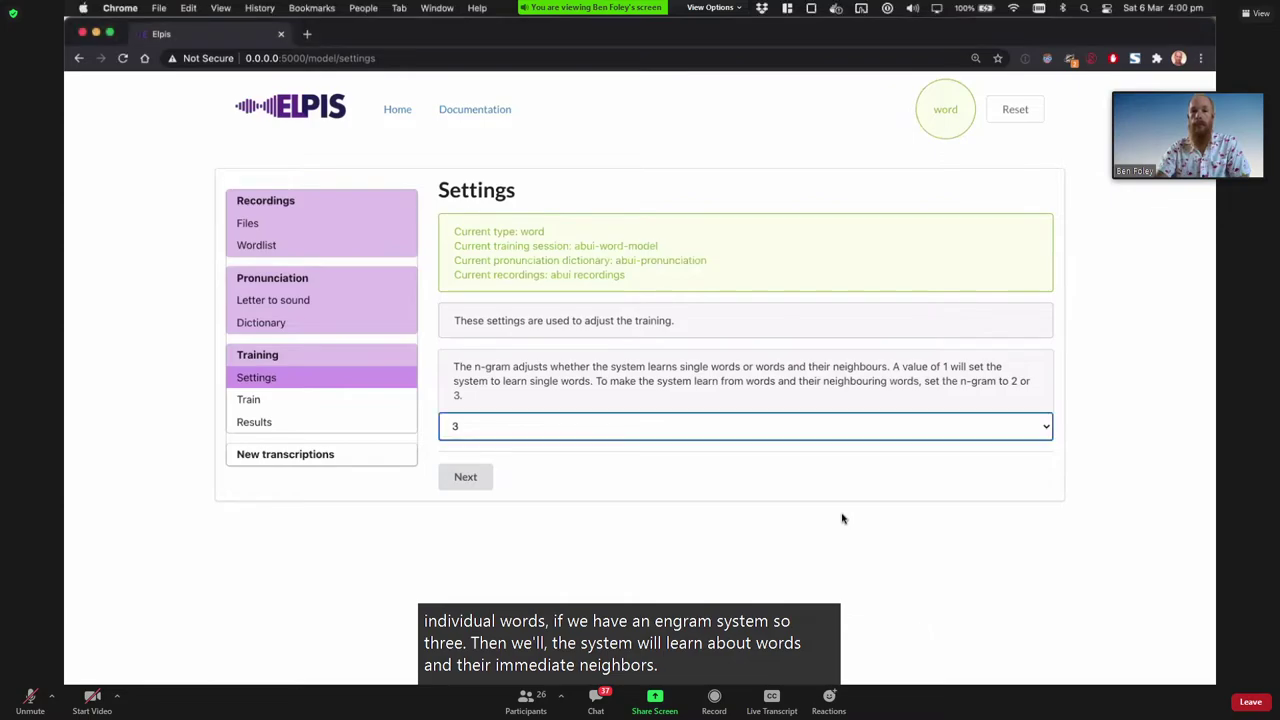
Step: Set the training n-gram to 1 and continue to the Train stage
left_click(757, 430)
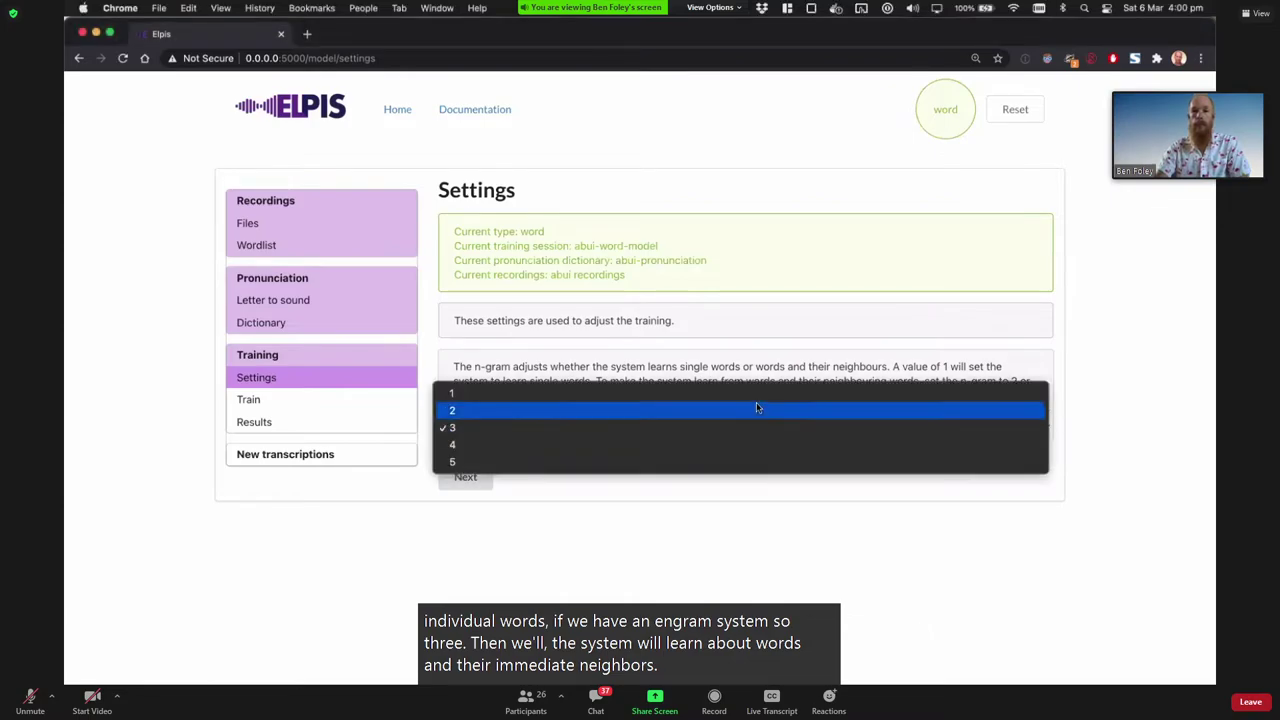
left_click(693, 424)
left_click(508, 449)
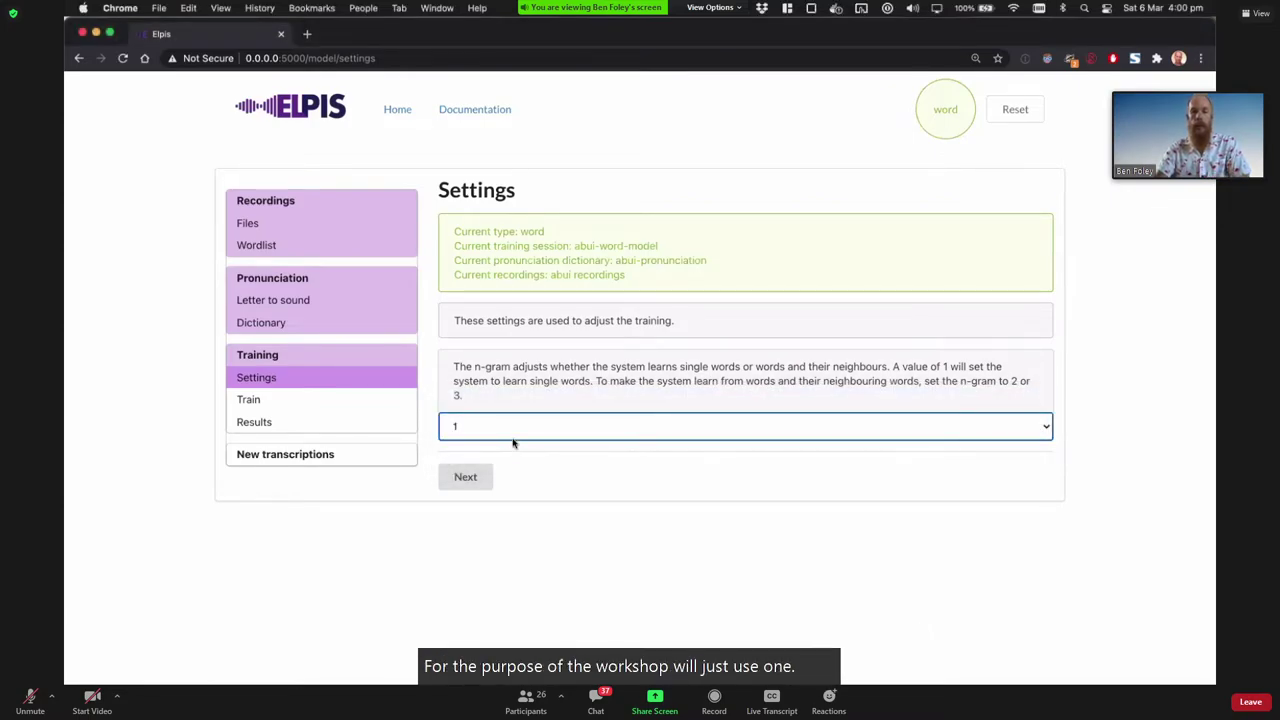
left_click(513, 438)
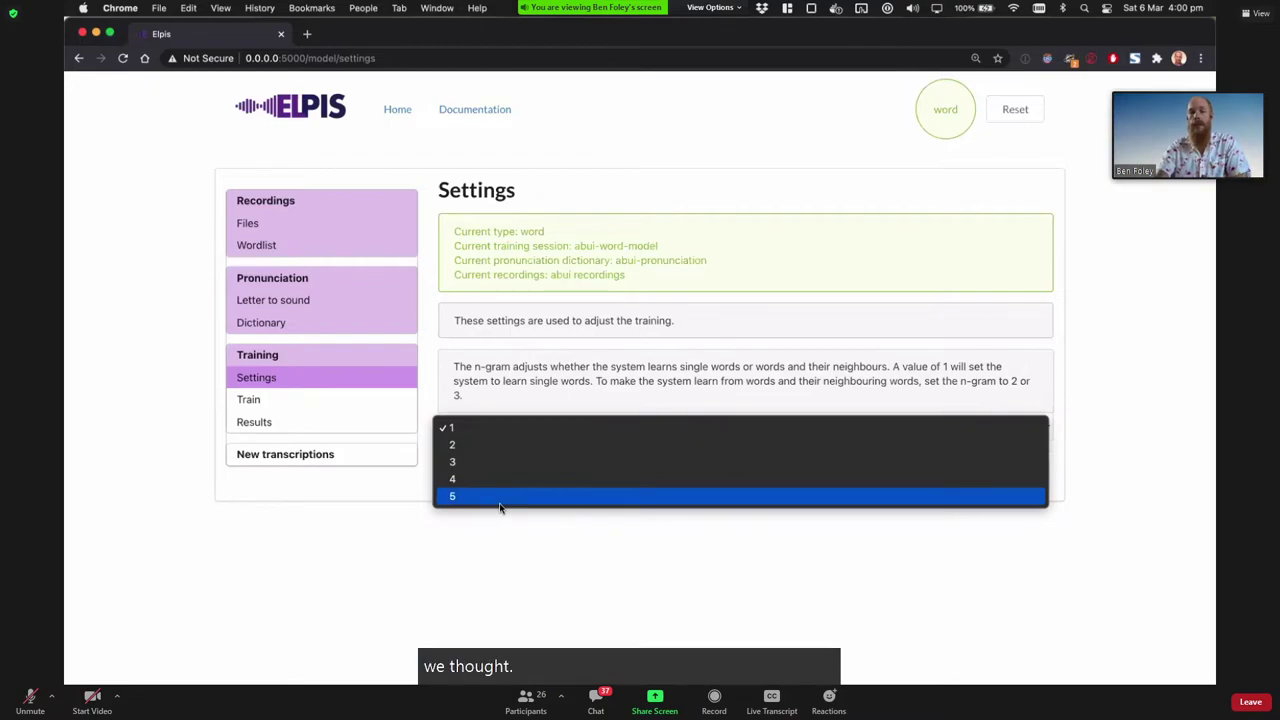
left_click(514, 555)
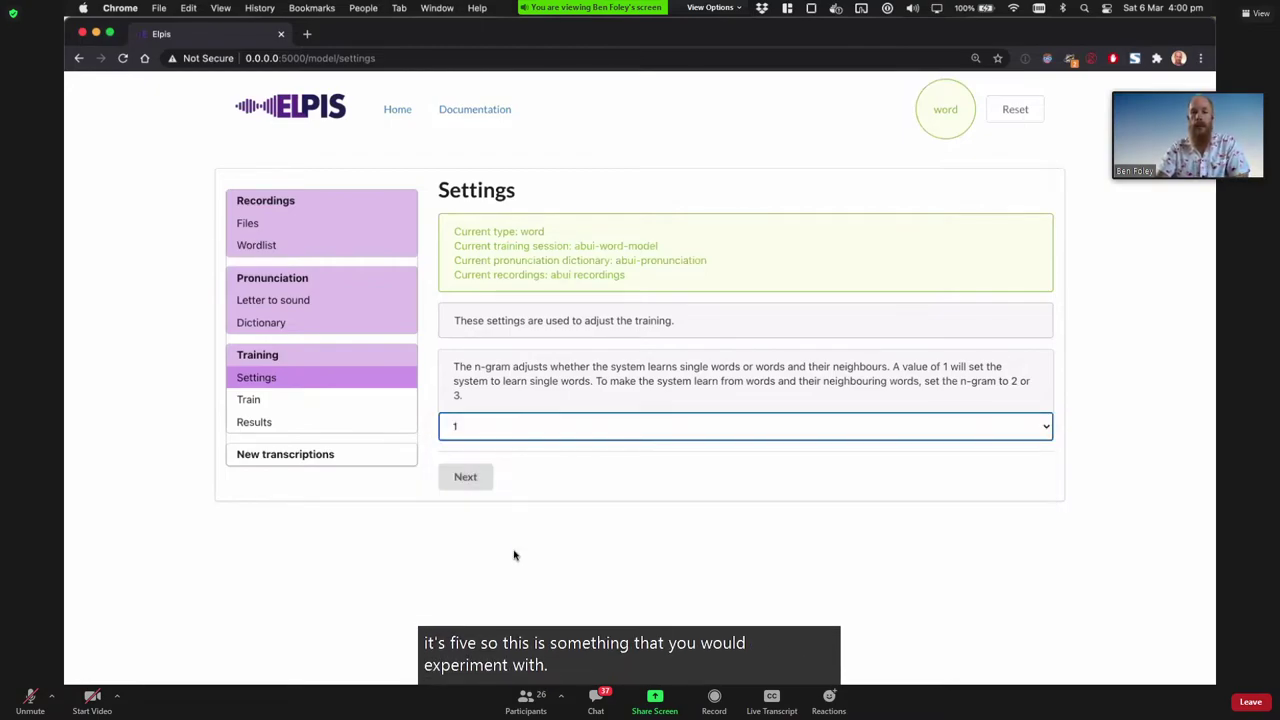
left_click(476, 480)
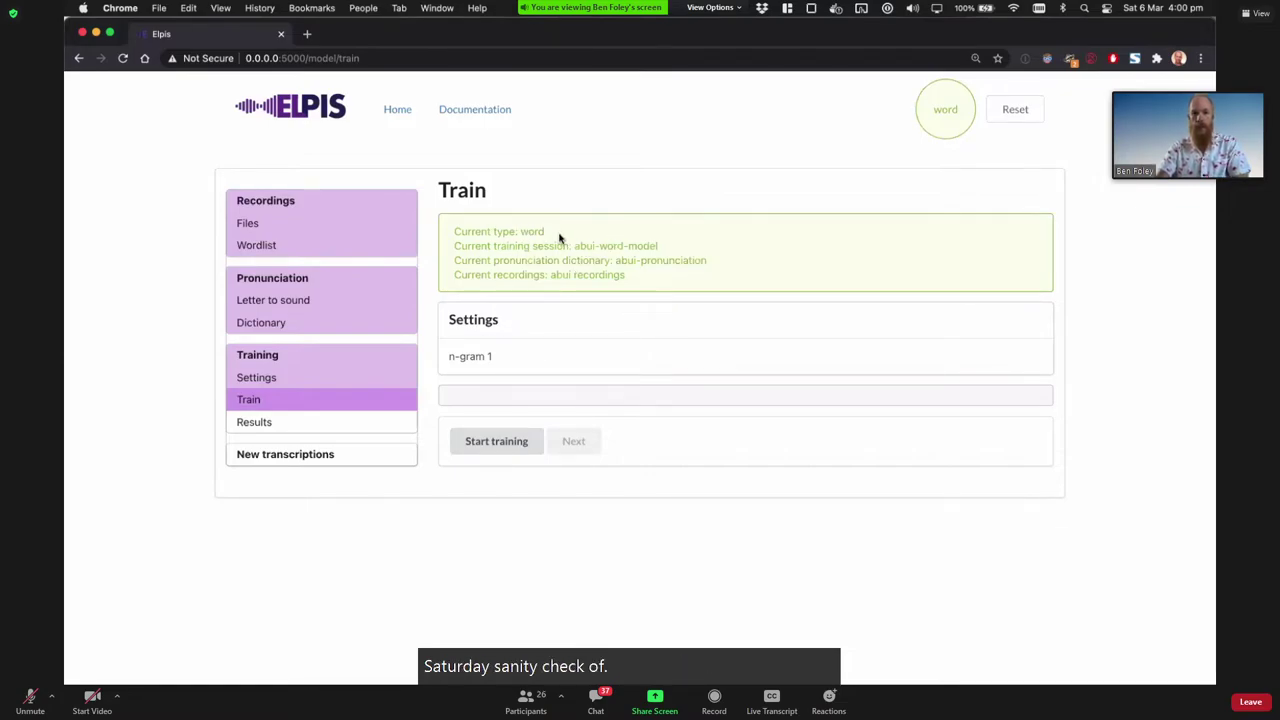
Step: Check the session's type, name, pronunciation dictionary, recordings and n-gram setting, and start training the model
triple_click(514, 231)
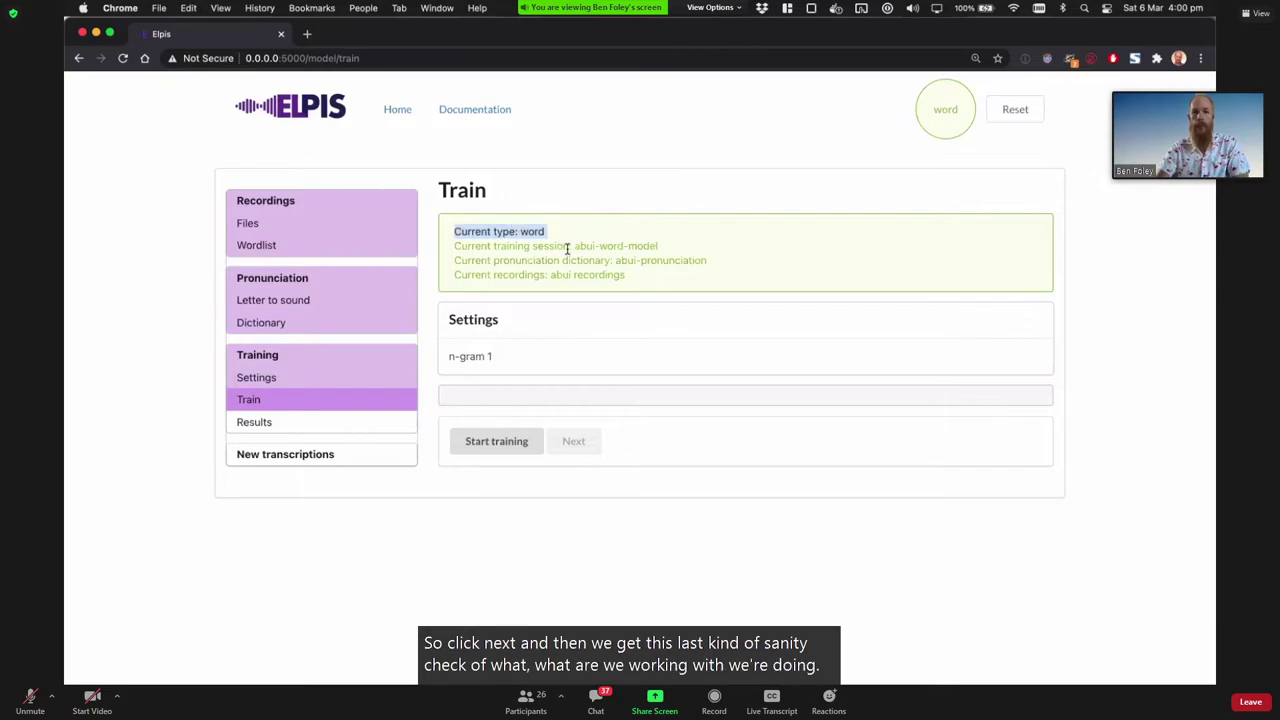
triple_click(643, 247)
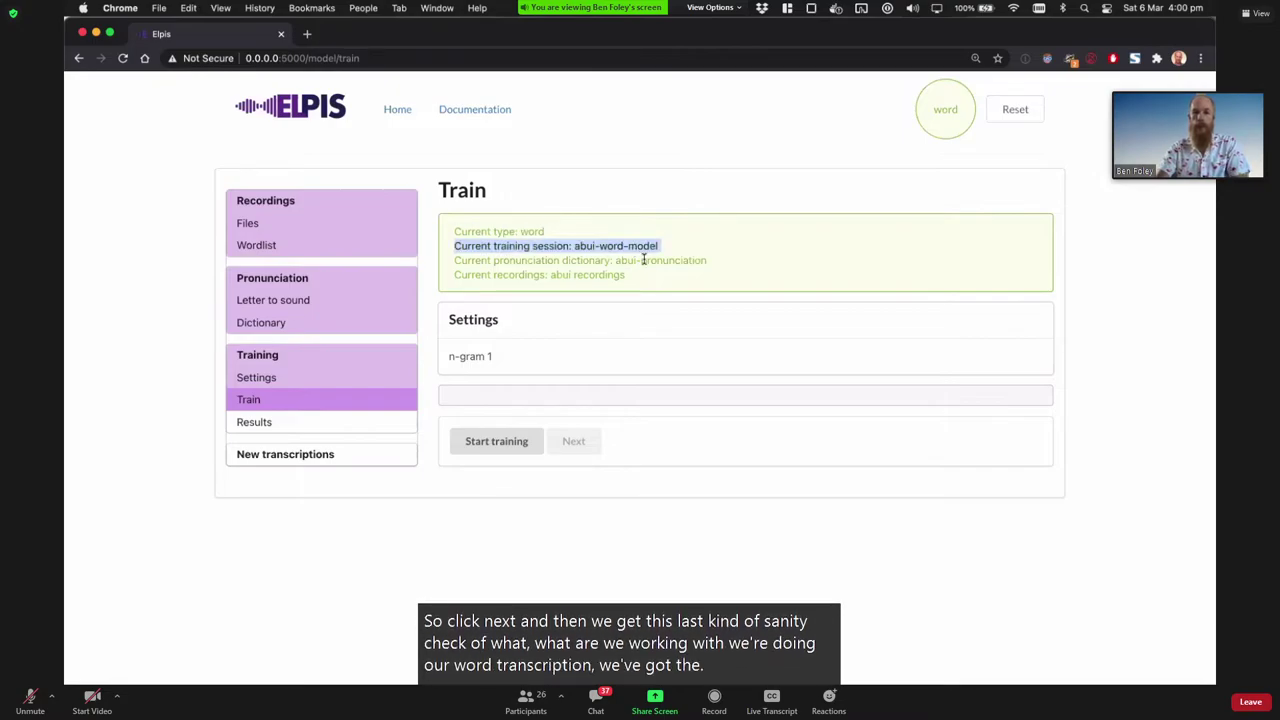
triple_click(643, 260)
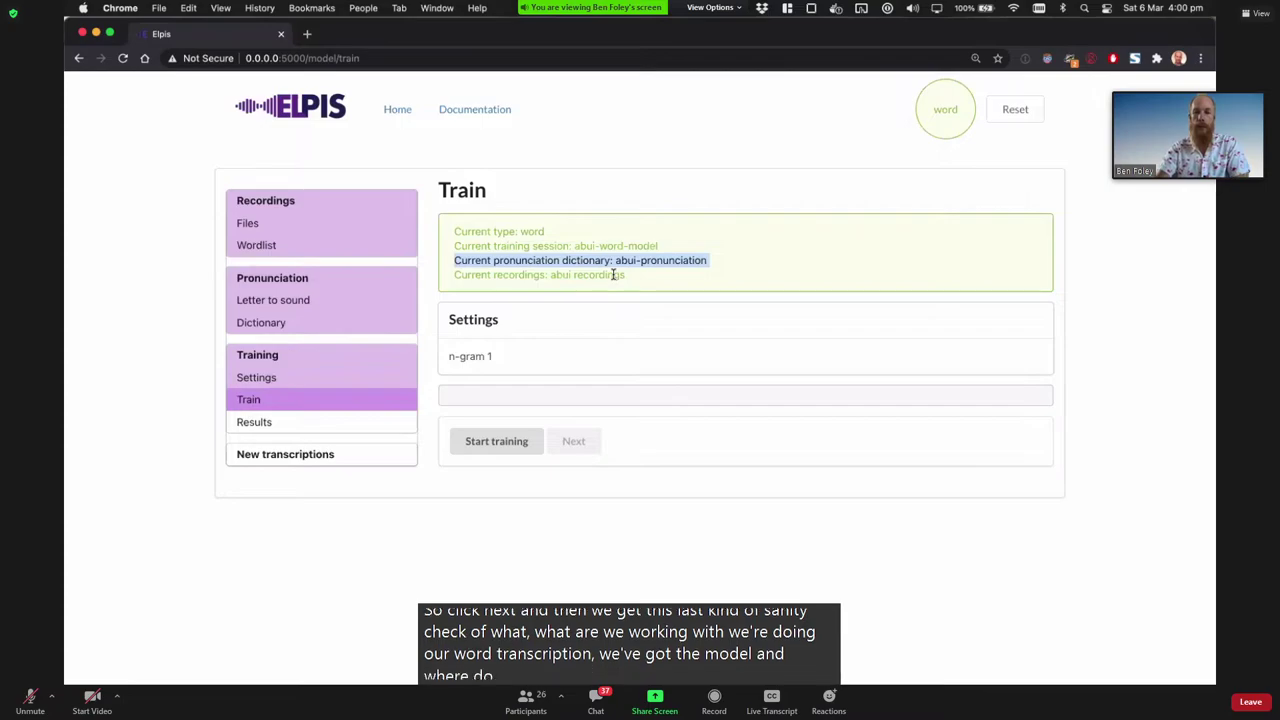
triple_click(601, 276)
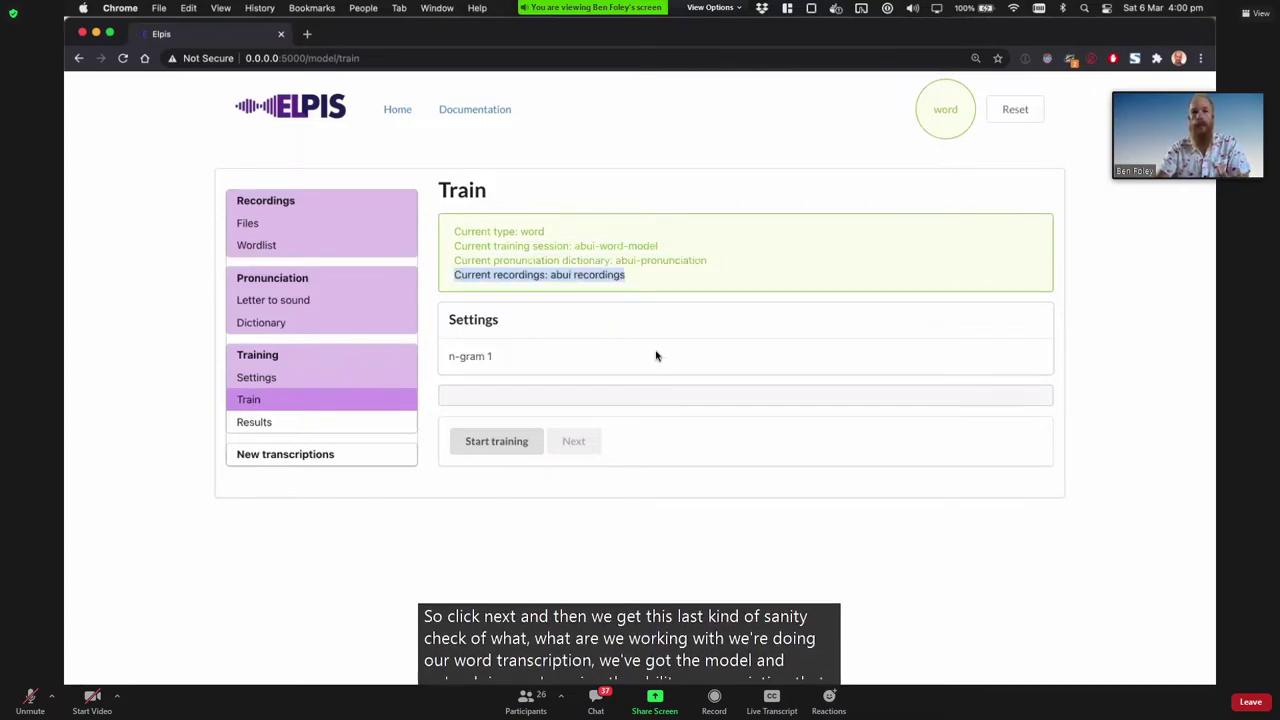
triple_click(494, 357)
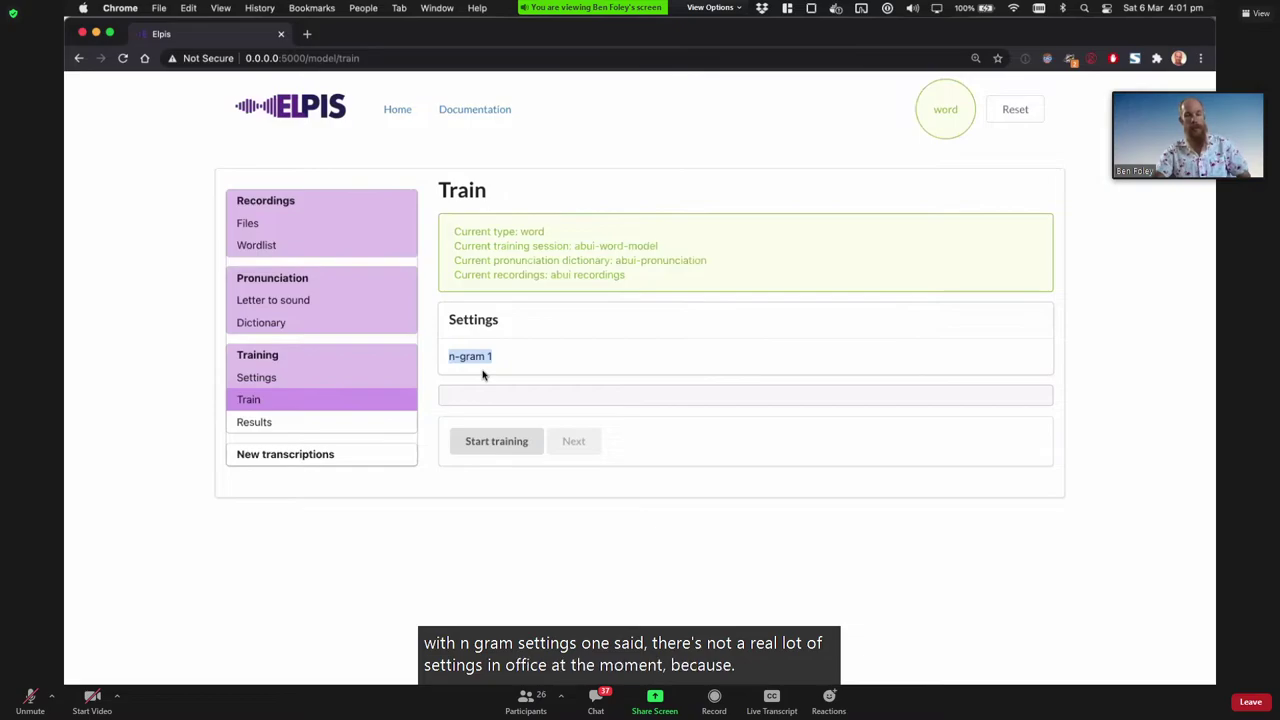
left_click(517, 366)
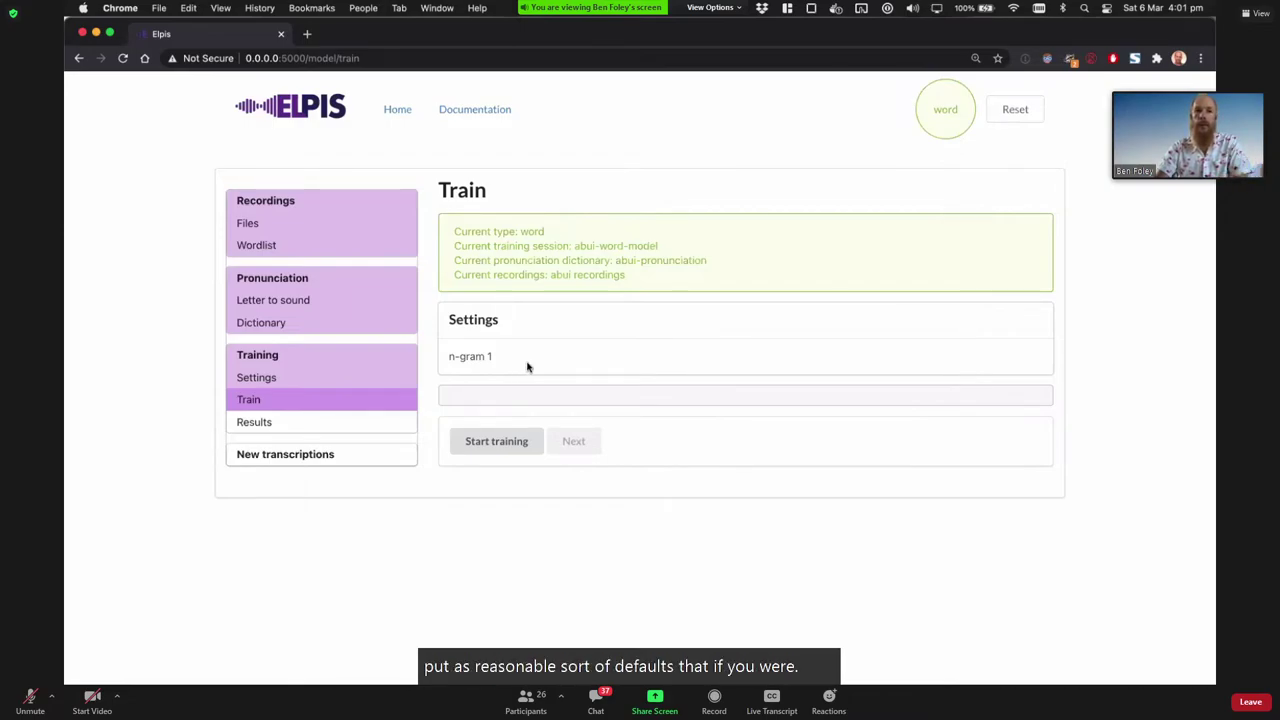
left_click(496, 444)
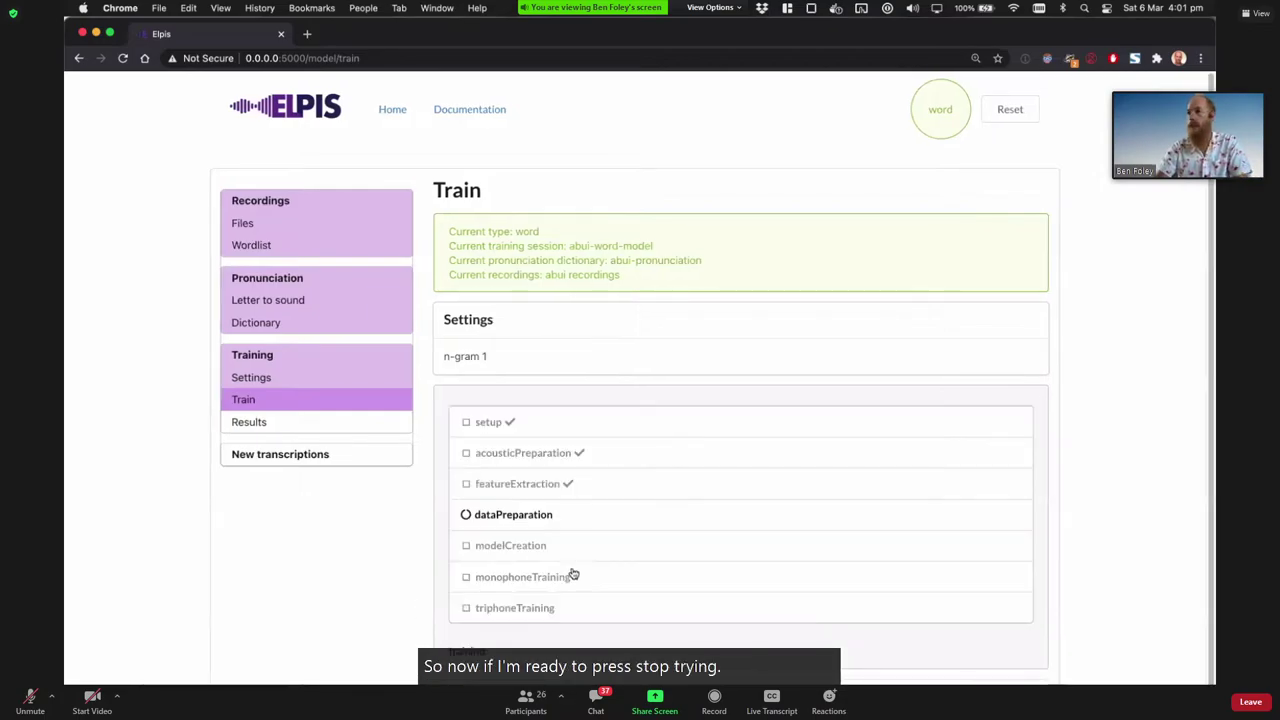
Step: Examine the logs of the acousticPreparation, dataPreparation and modelCreation training stages, highlighting the modelCreation output
scroll(680, 528, "down", 1)
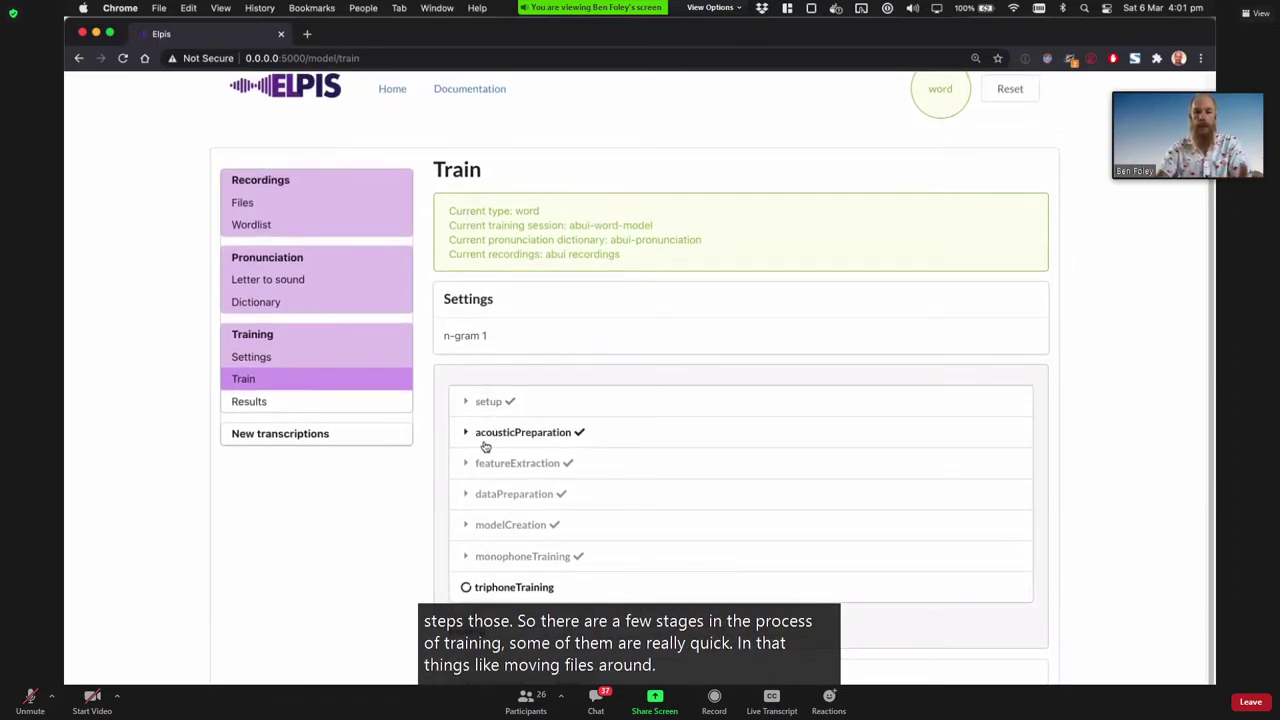
left_click(489, 433)
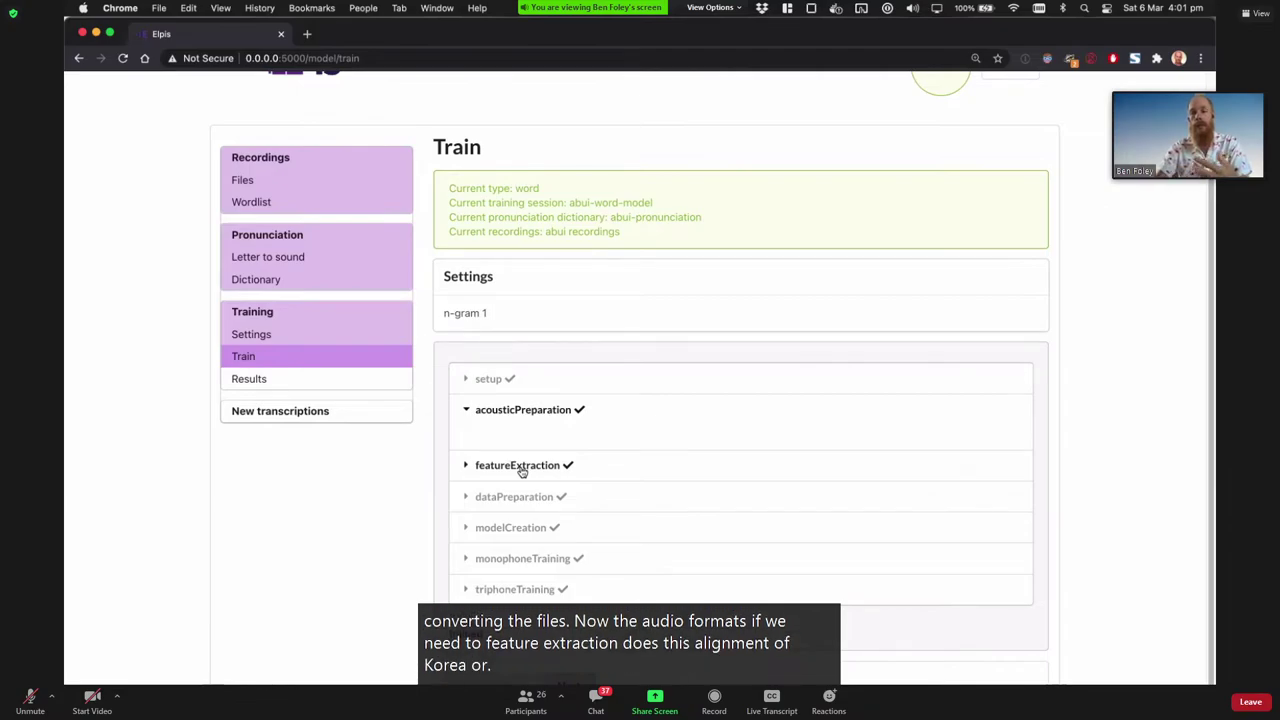
left_click(525, 532)
scroll(522, 533, "down", 1)
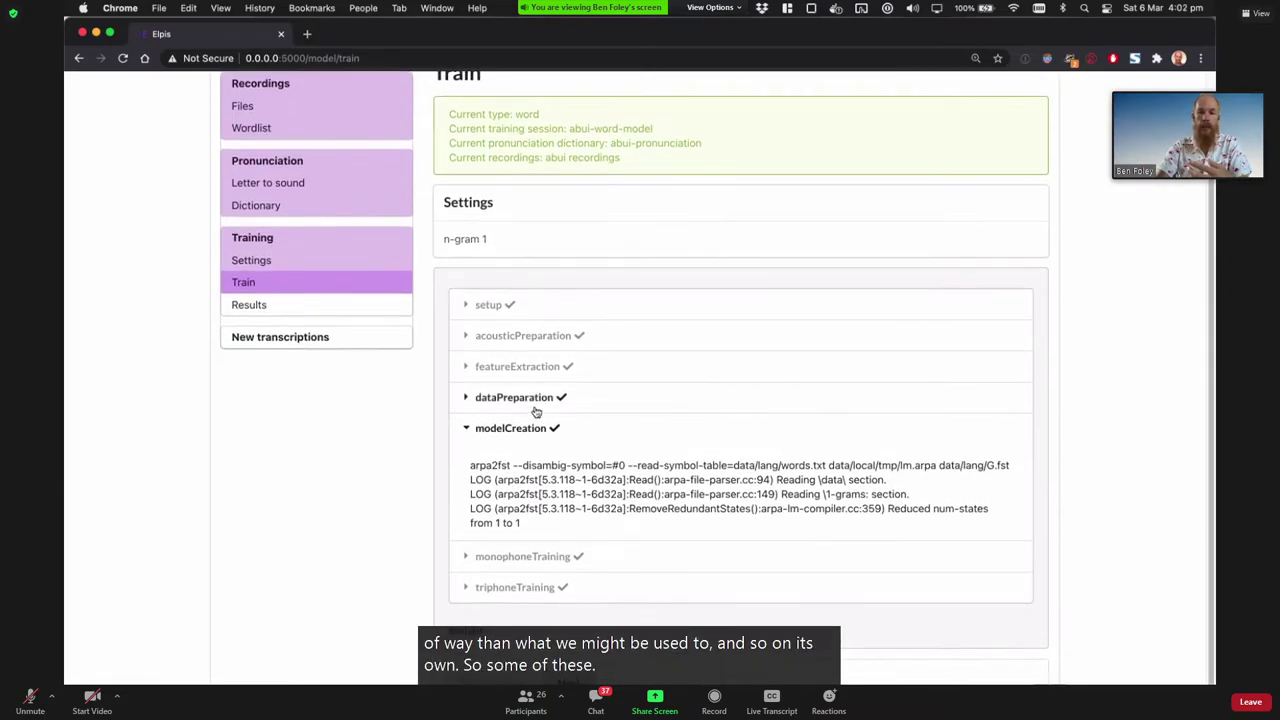
left_click(532, 405)
left_click(540, 525)
scroll(545, 500, "down", 1)
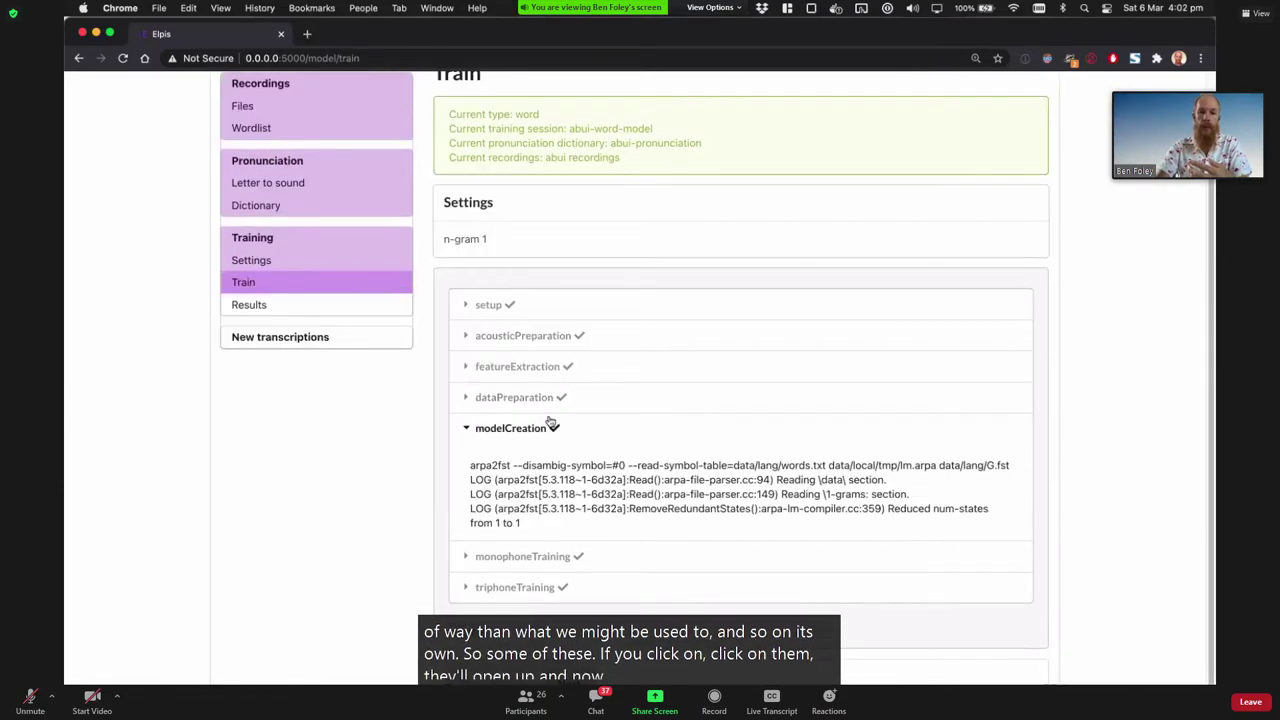
triple_click(556, 472)
left_click_drag(556, 472, 556, 508)
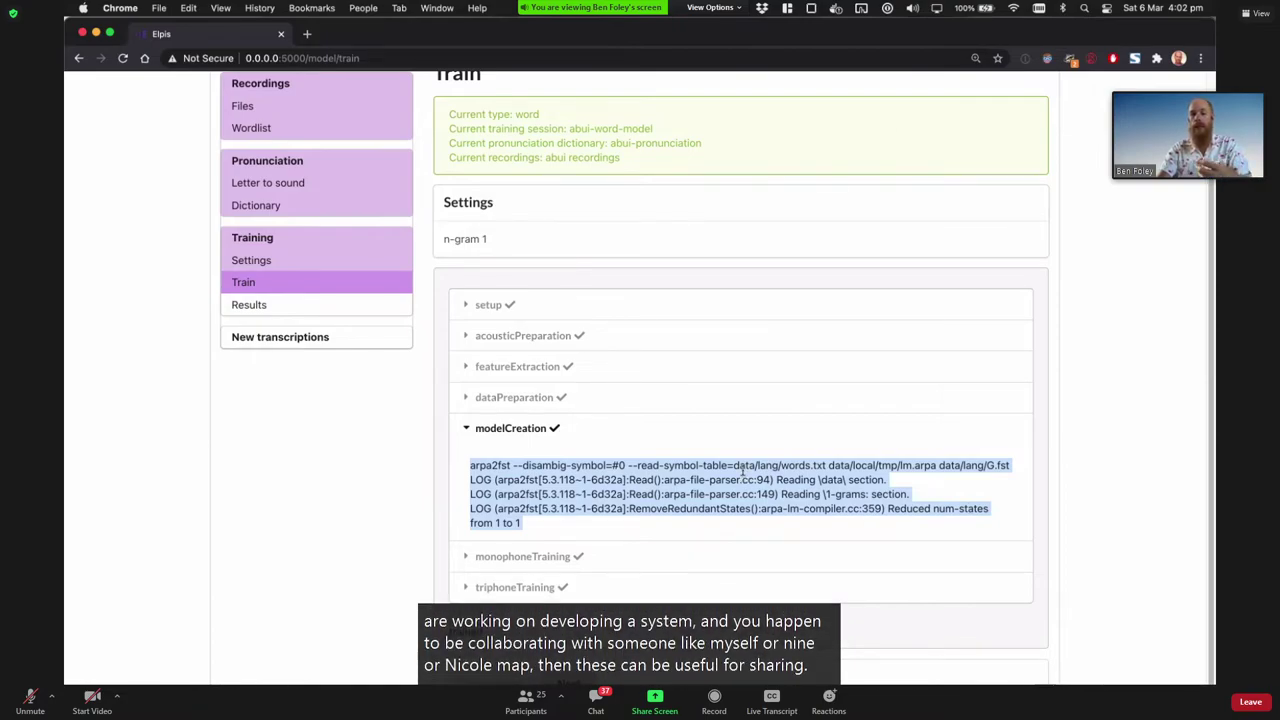
Step: Expand the monophoneTraining stage and read through its log output
left_click(566, 546)
left_click(540, 556)
scroll(520, 420, "down", 4)
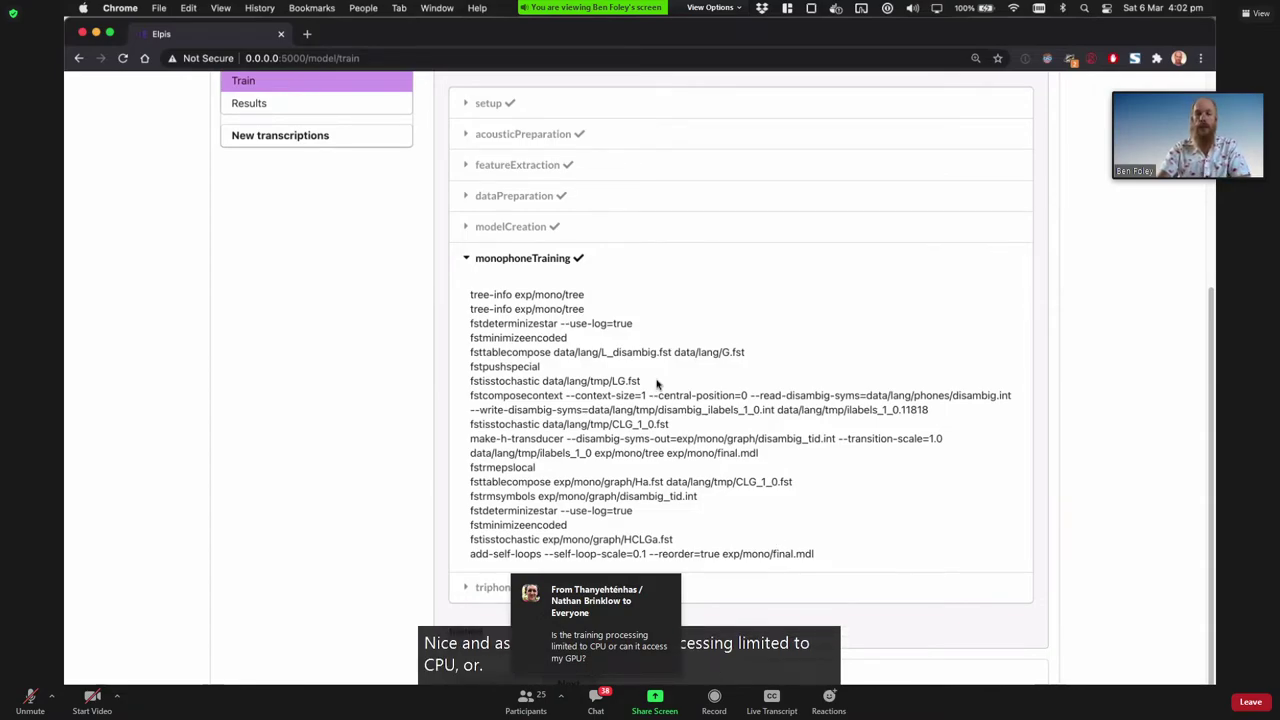
scroll(657, 384, "up", 2)
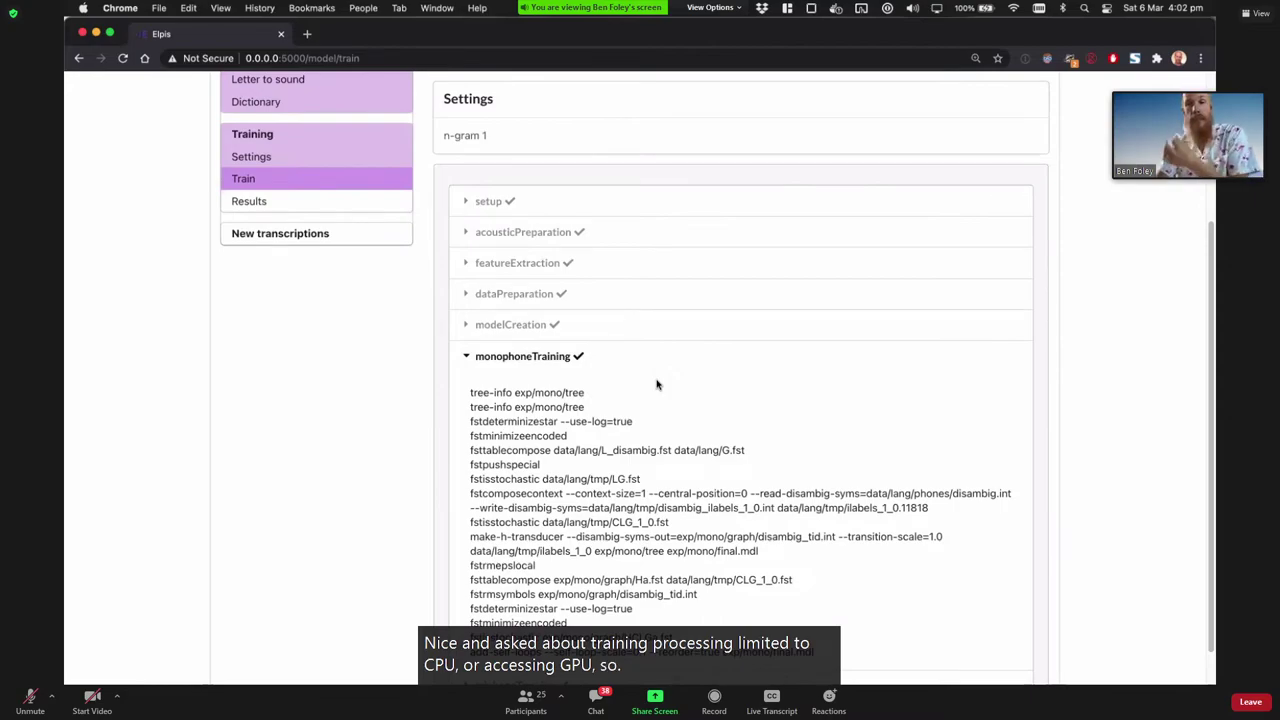
scroll(657, 384, "up", 3)
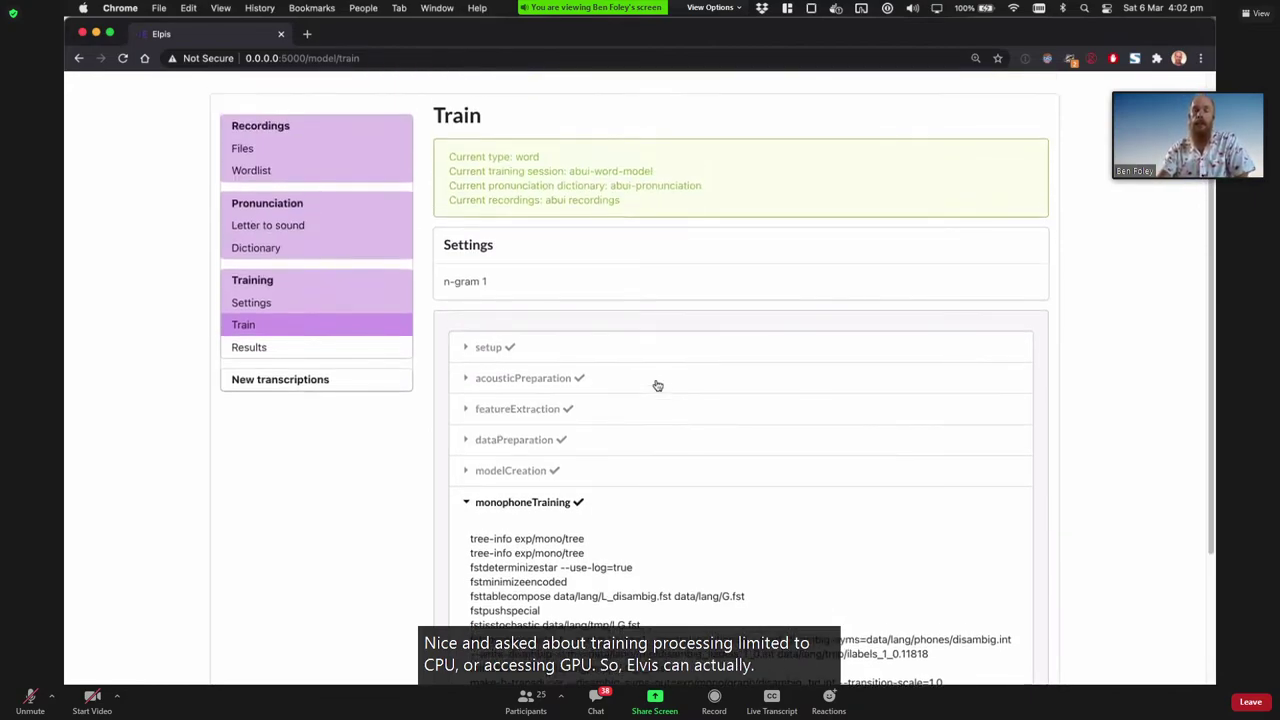
scroll(657, 385, "down", 1)
scroll(657, 386, "down", 1)
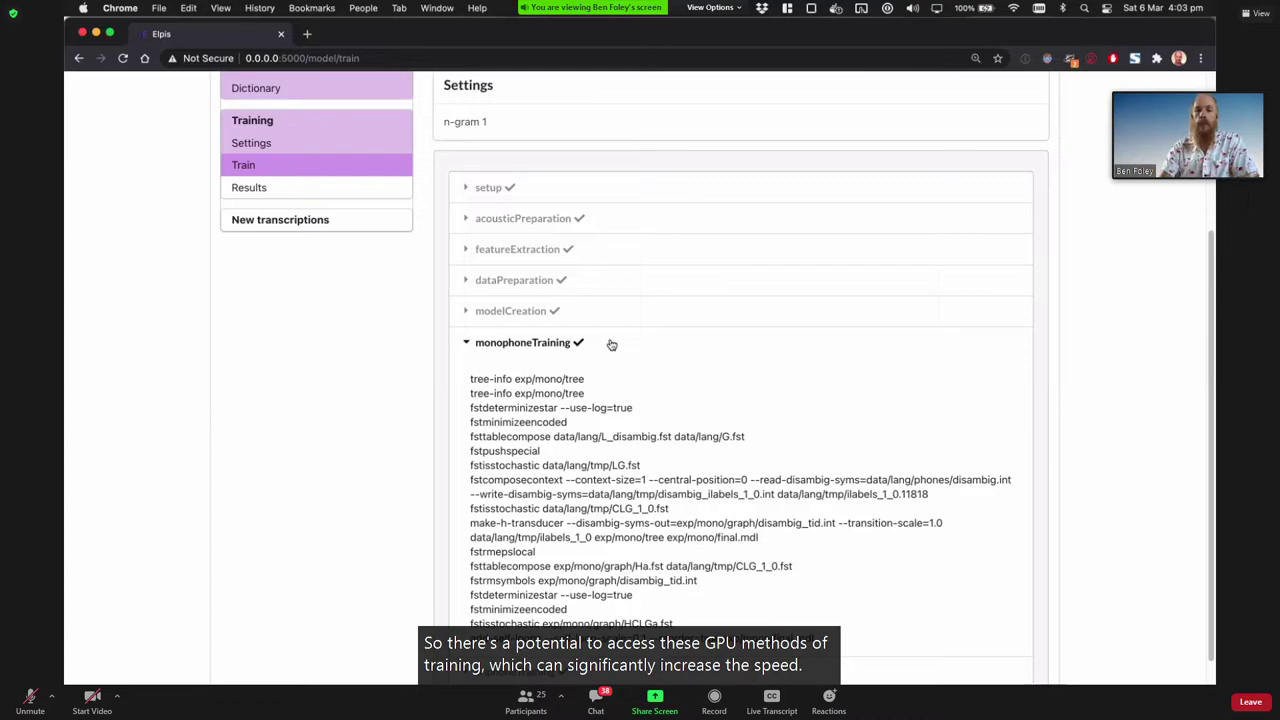
scroll(505, 225, "up", 5)
scroll(510, 226, "up", 1)
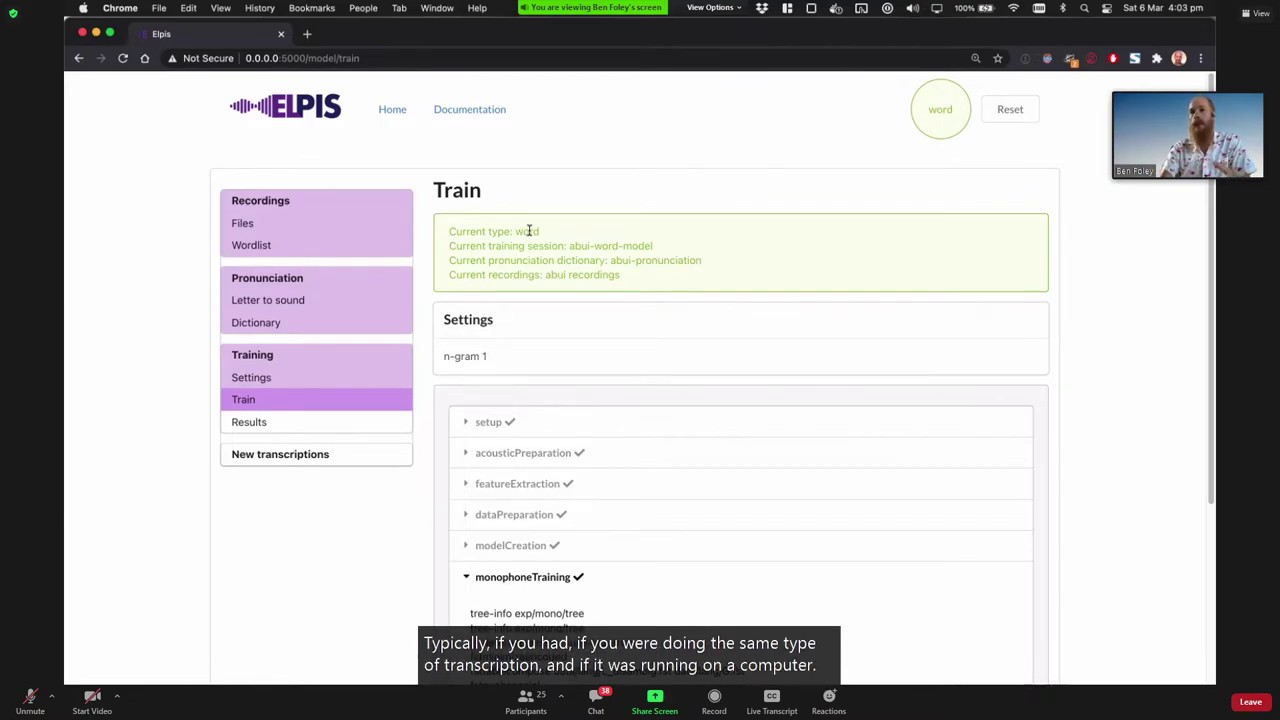
scroll(529, 231, "down", 2)
scroll(529, 231, "down", 5)
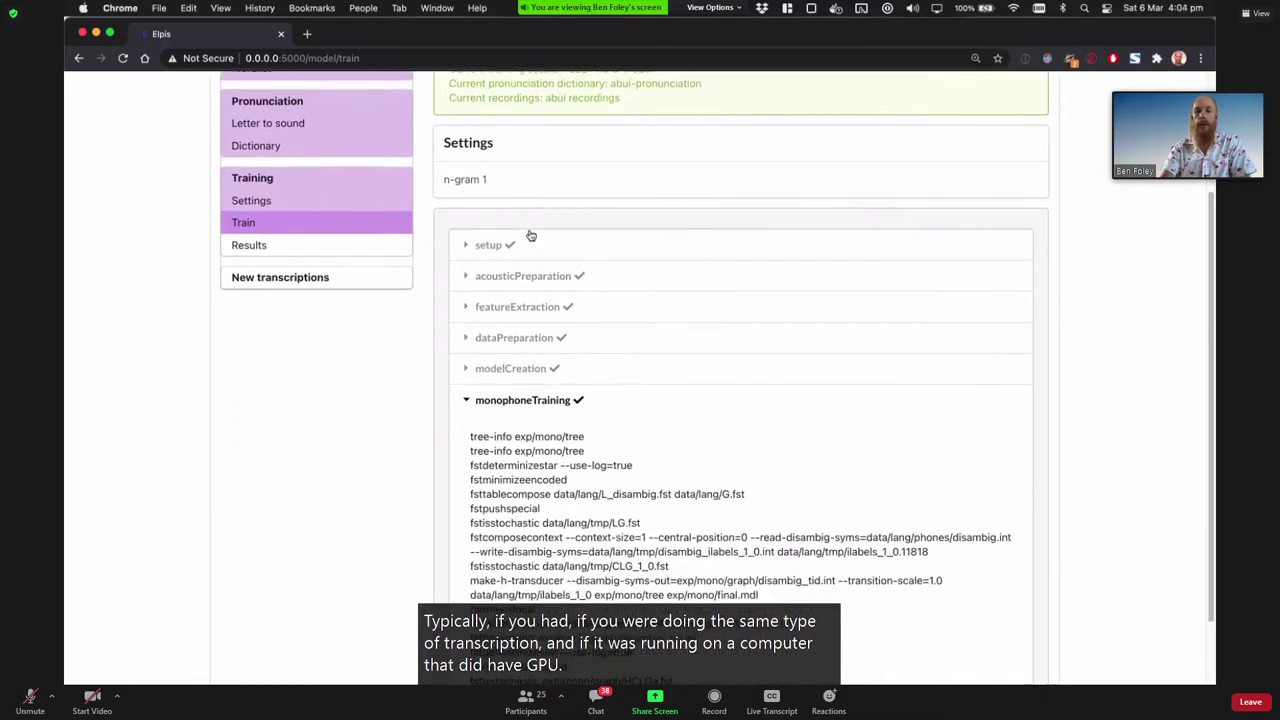
scroll(531, 234, "down", 2)
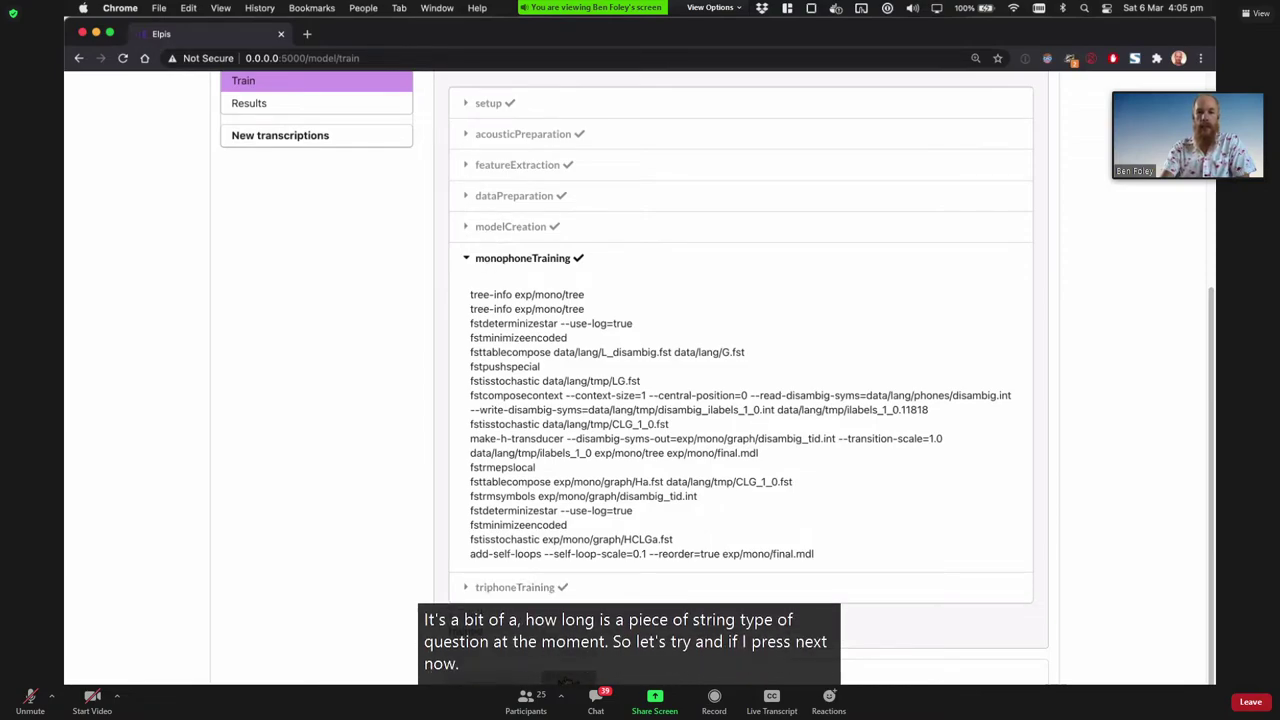
Step: Continue to the training results and examine the word error rate, incorrect words, deletions and substitutions
left_click(693, 633)
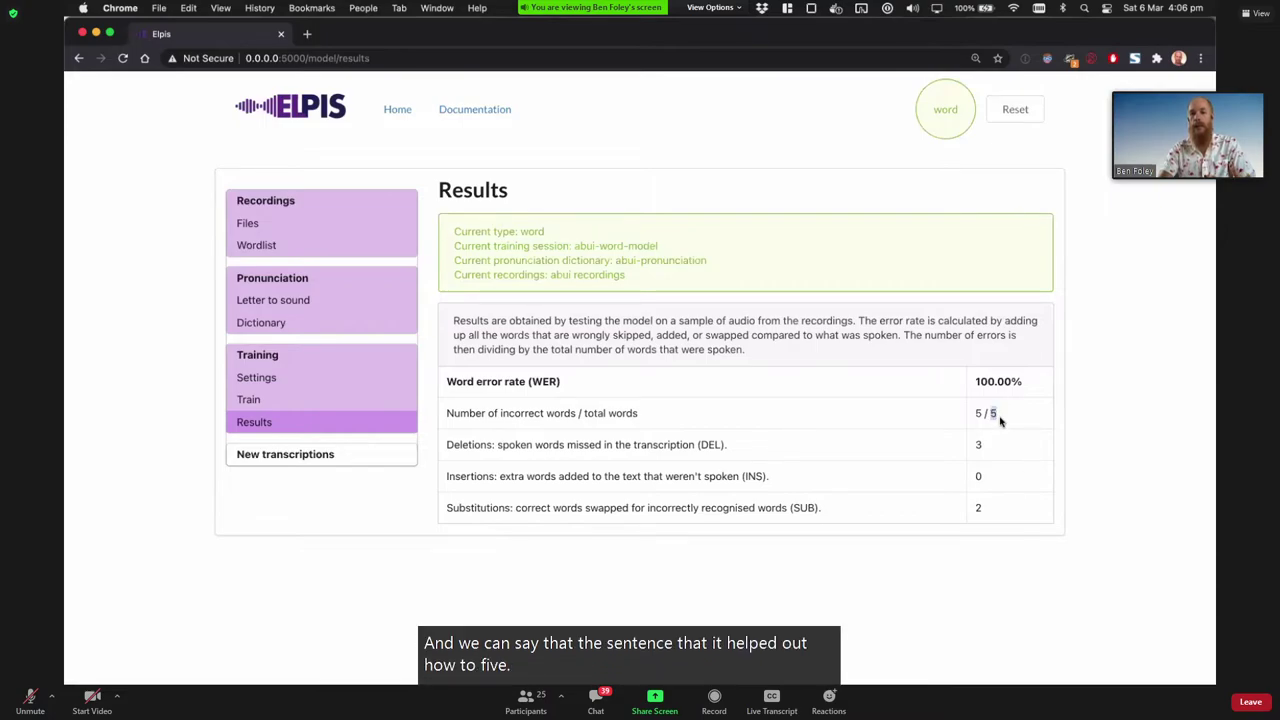
left_click_drag(987, 414, 982, 413)
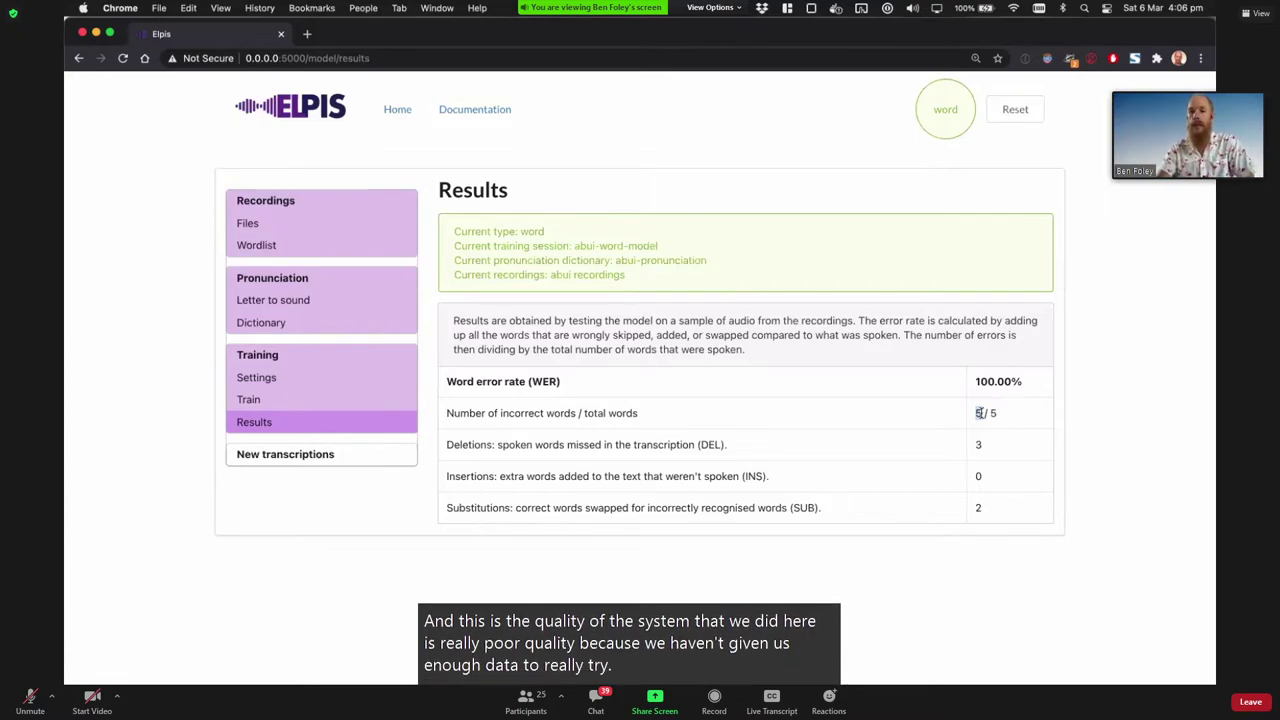
left_click_drag(975, 413, 982, 416)
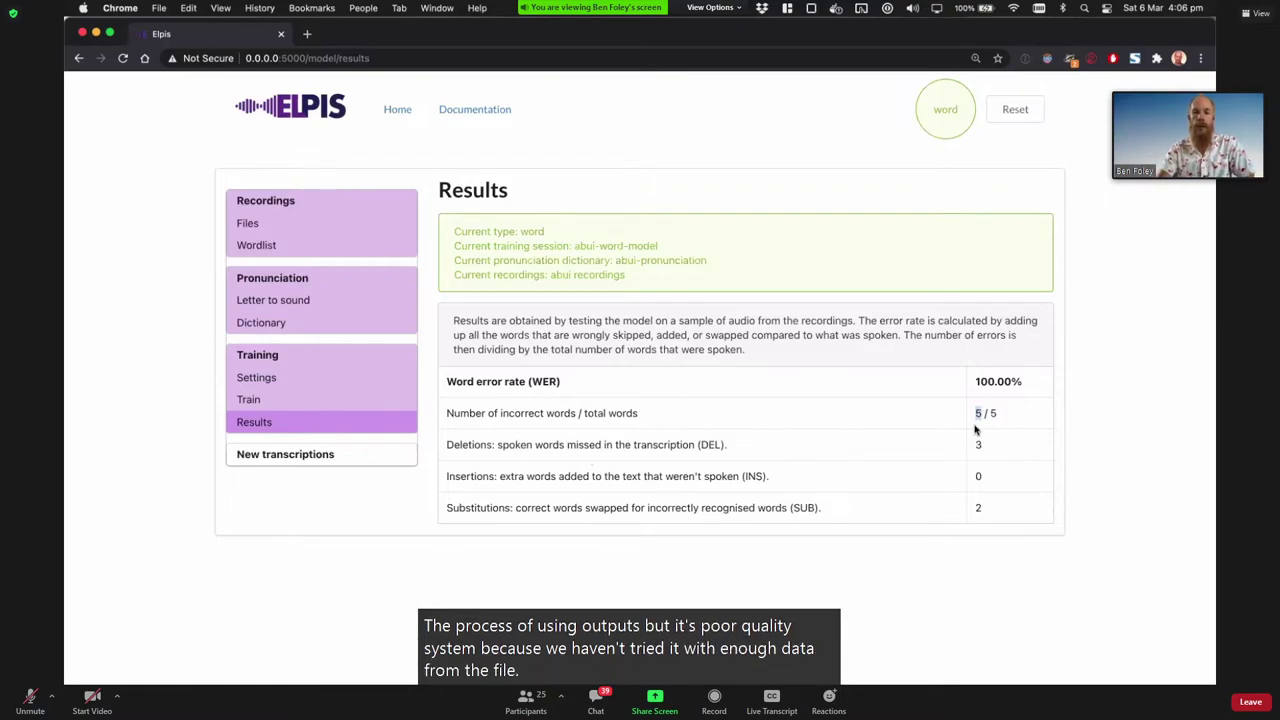
double_click(486, 446)
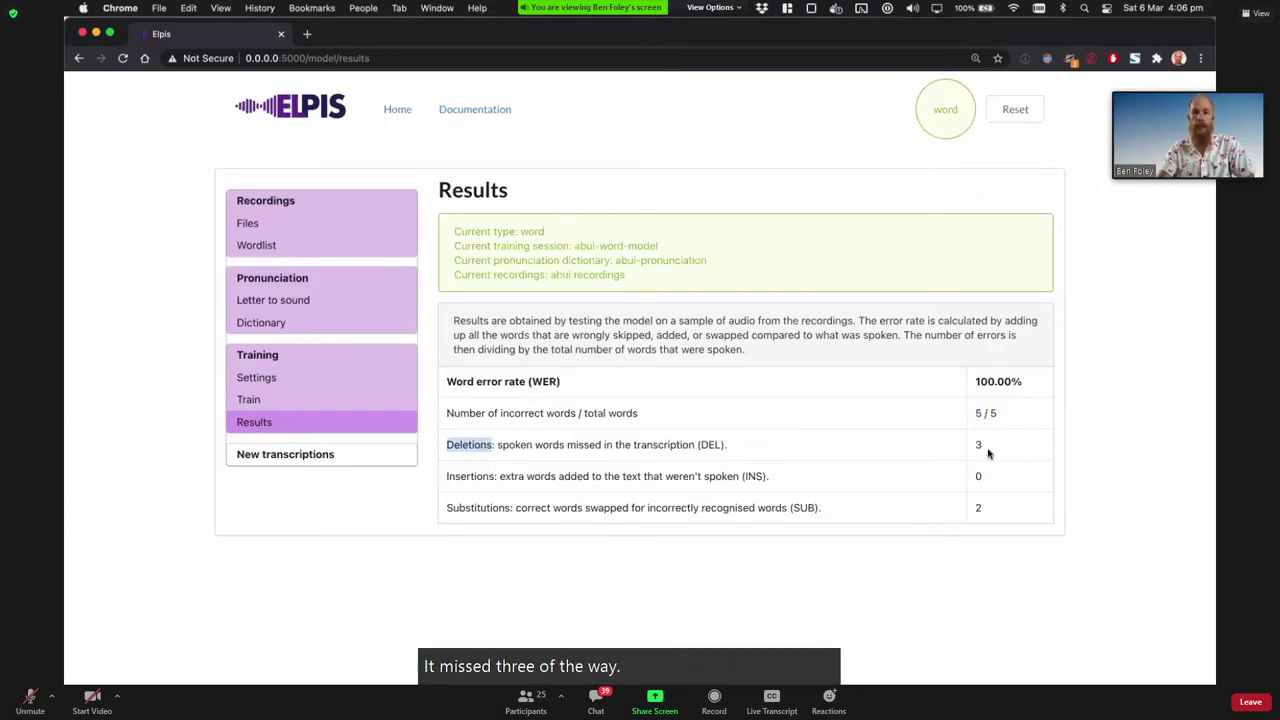
left_click(978, 512)
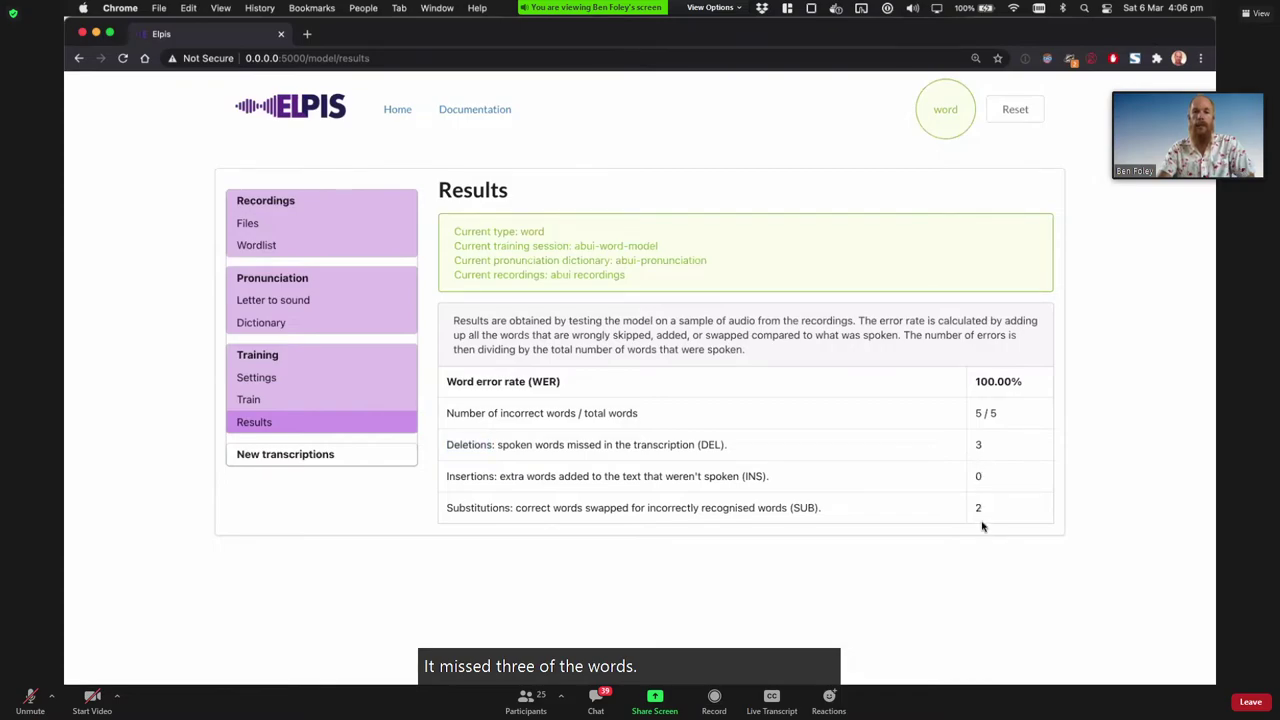
double_click(978, 508)
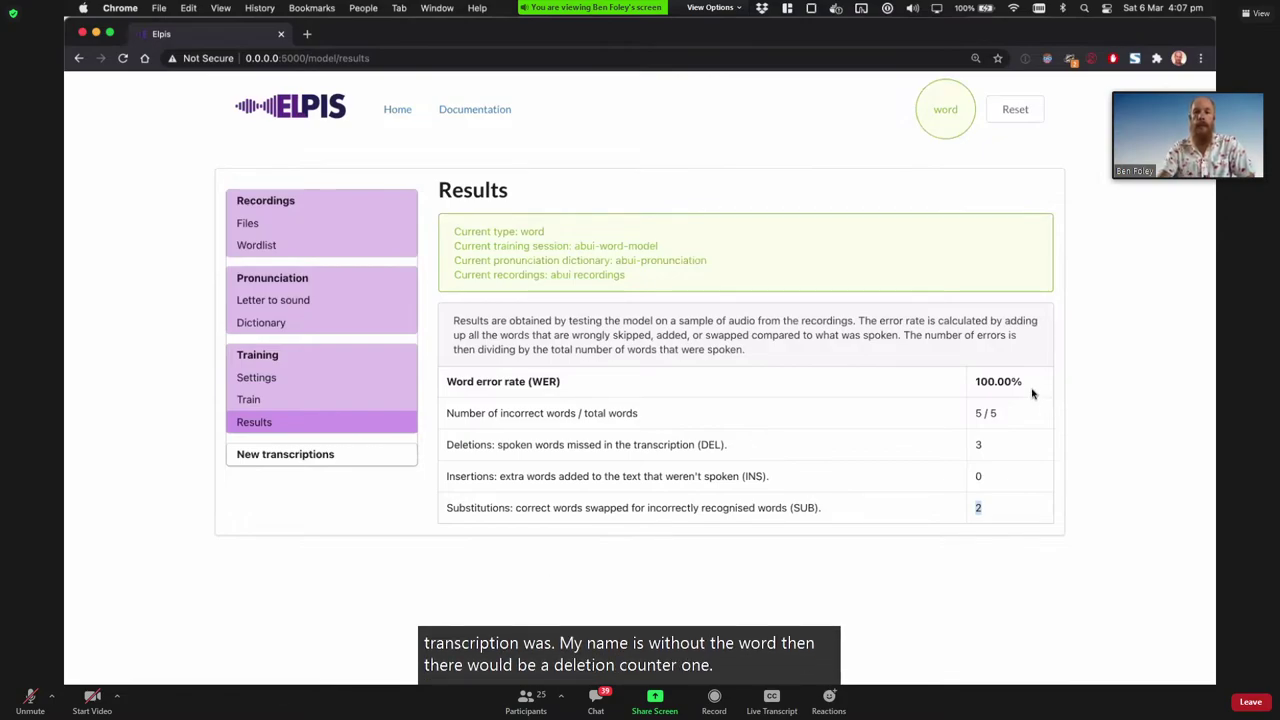
triple_click(980, 381)
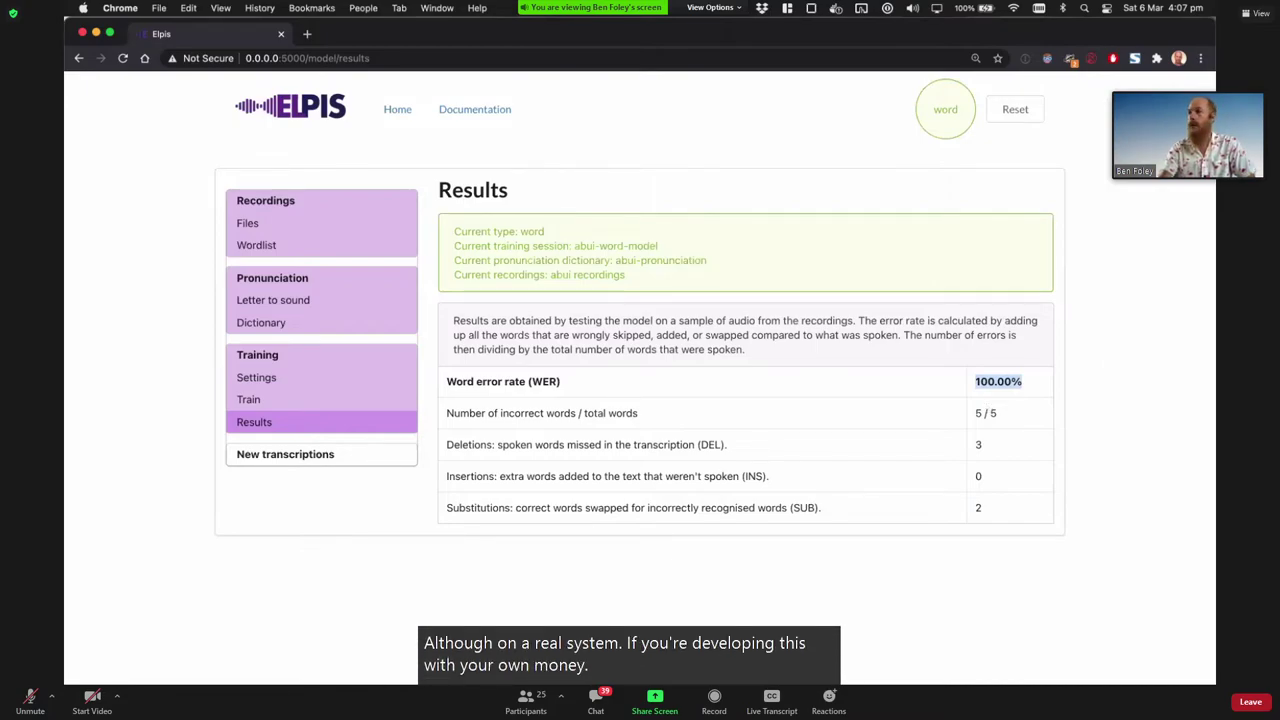
key("super+Tab")
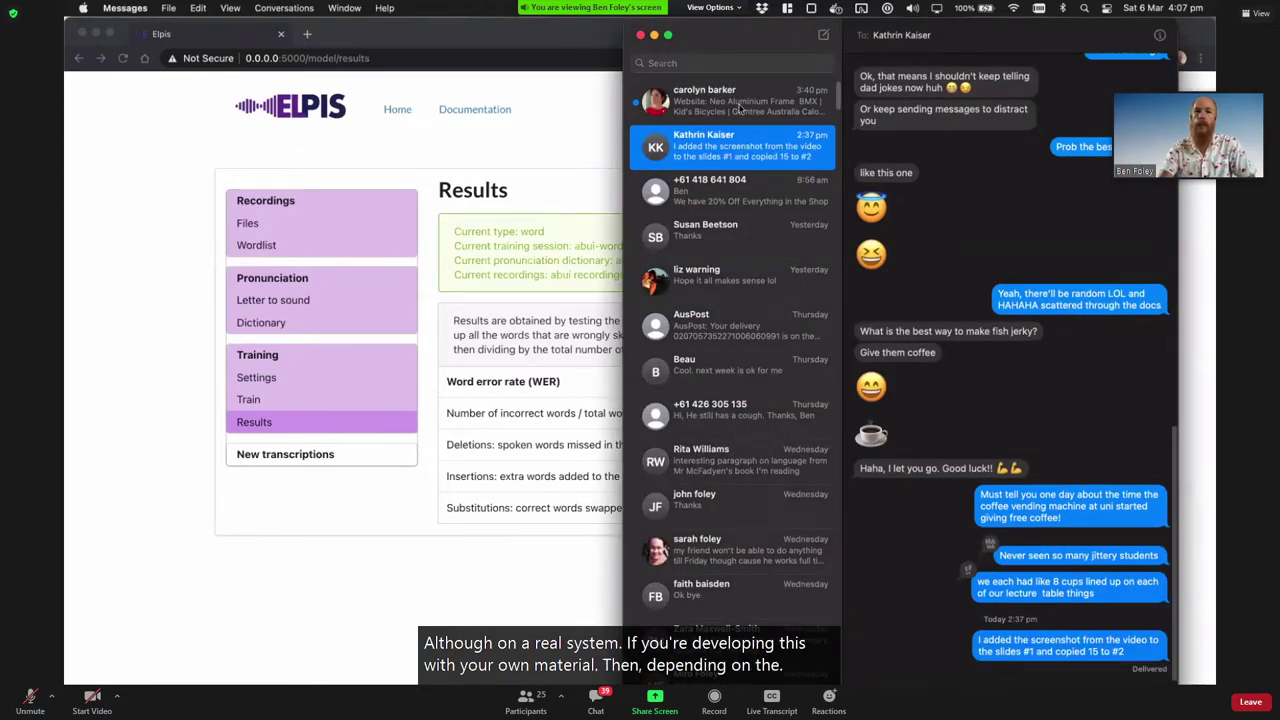
left_click(740, 108)
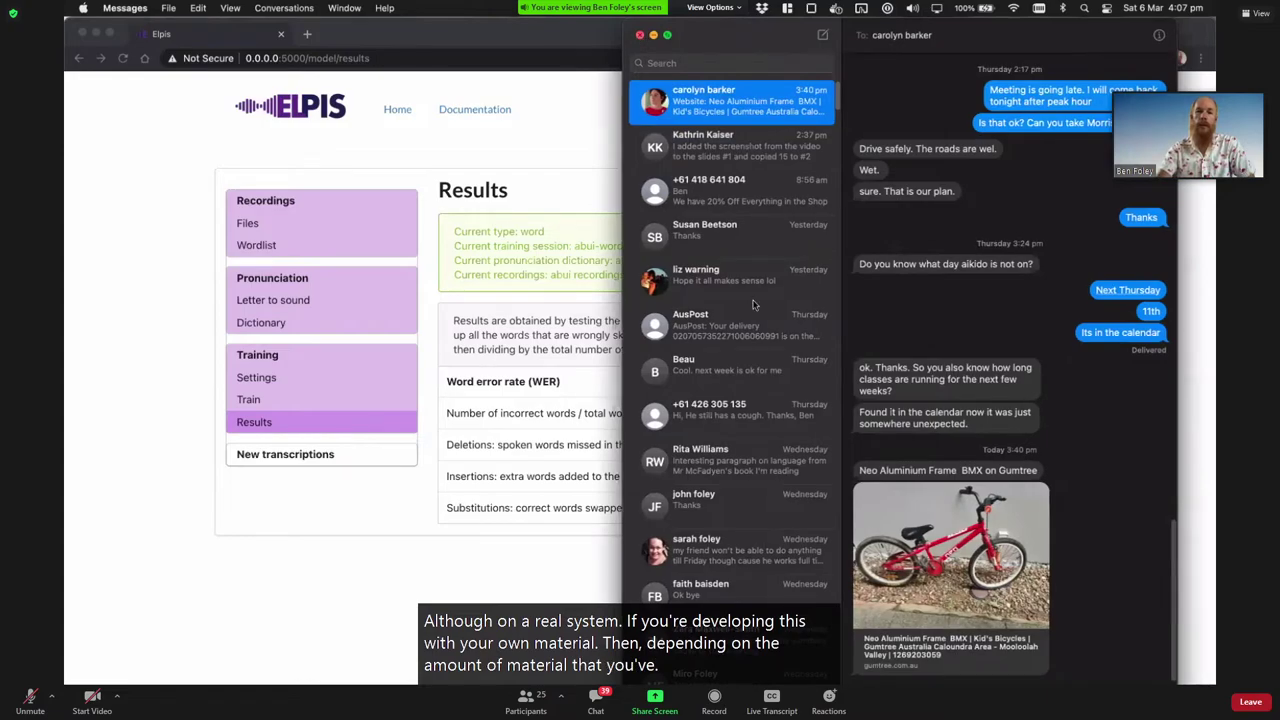
key("super+w")
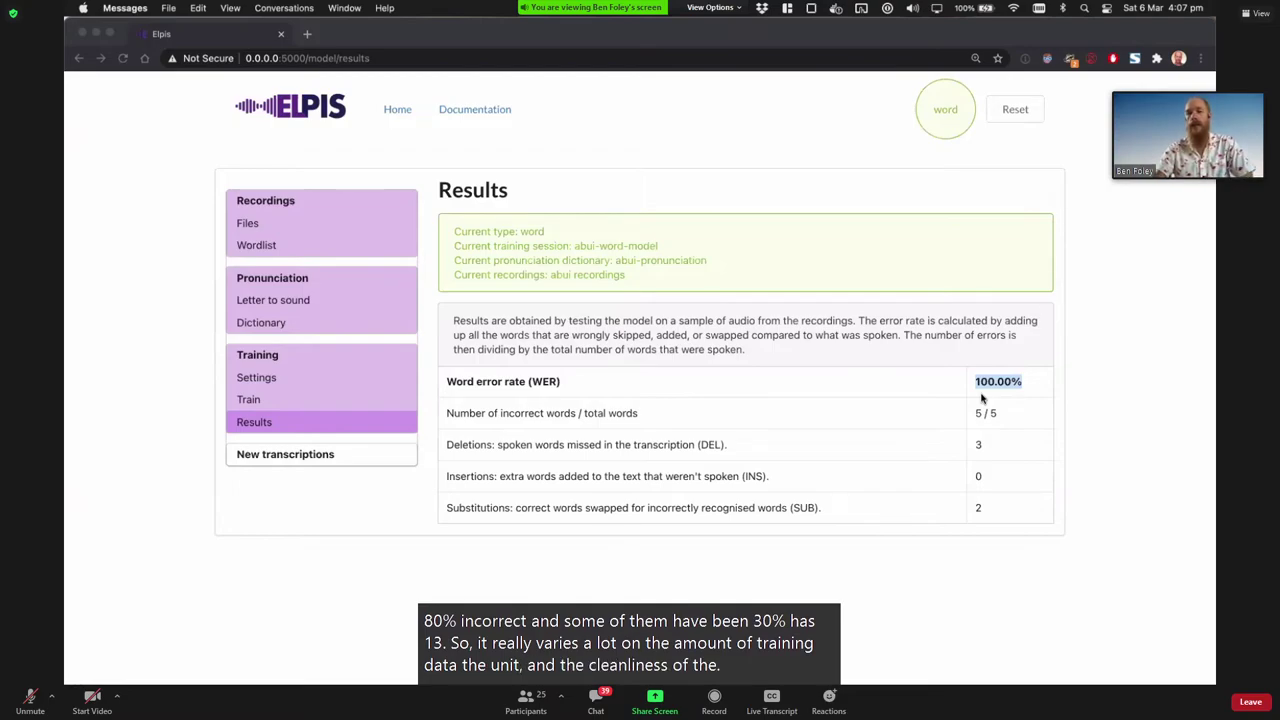
key("super+Tab")
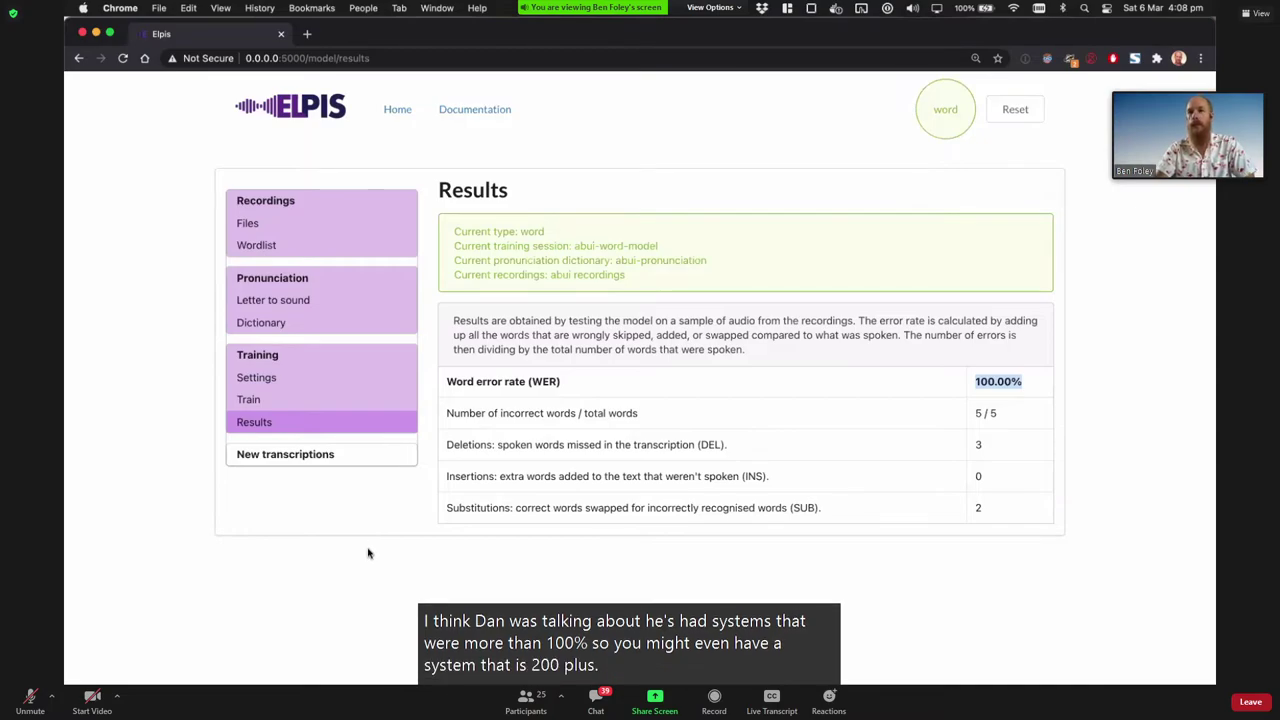
Step: Look at the new transcription page, return to the home page, and choose abui-word-model for transcribing audio
left_click(299, 455)
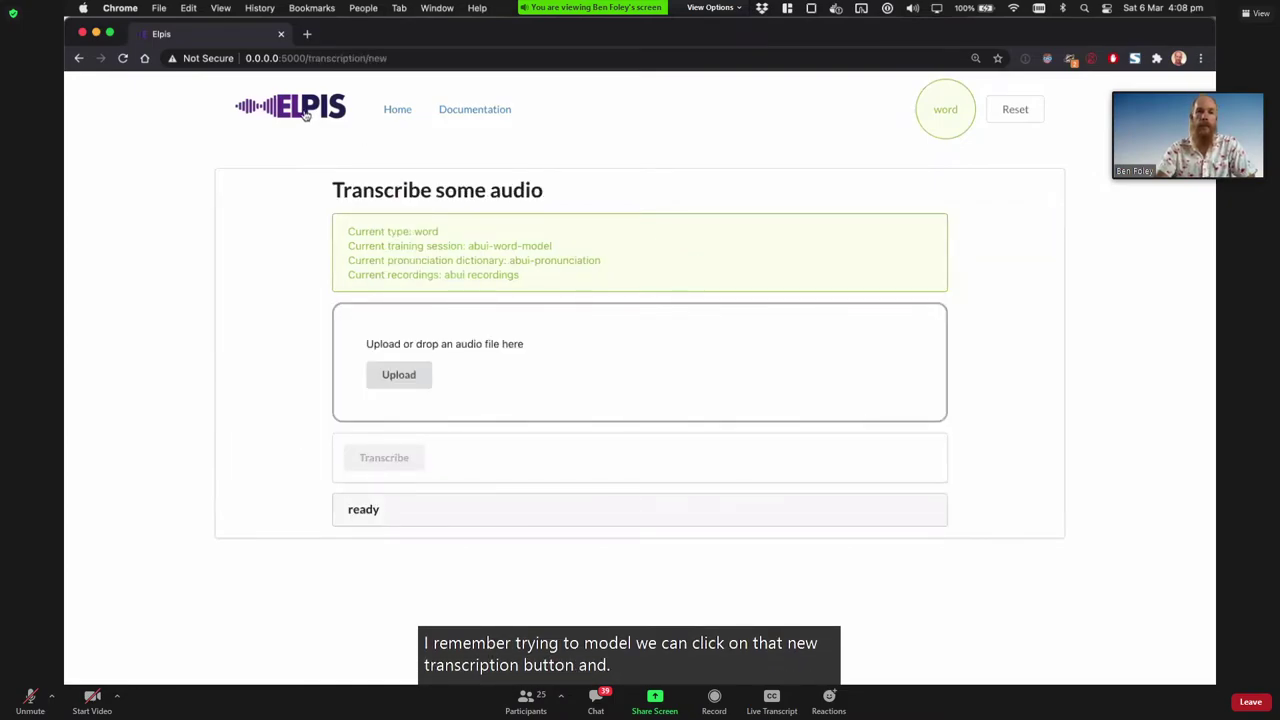
left_click(334, 117)
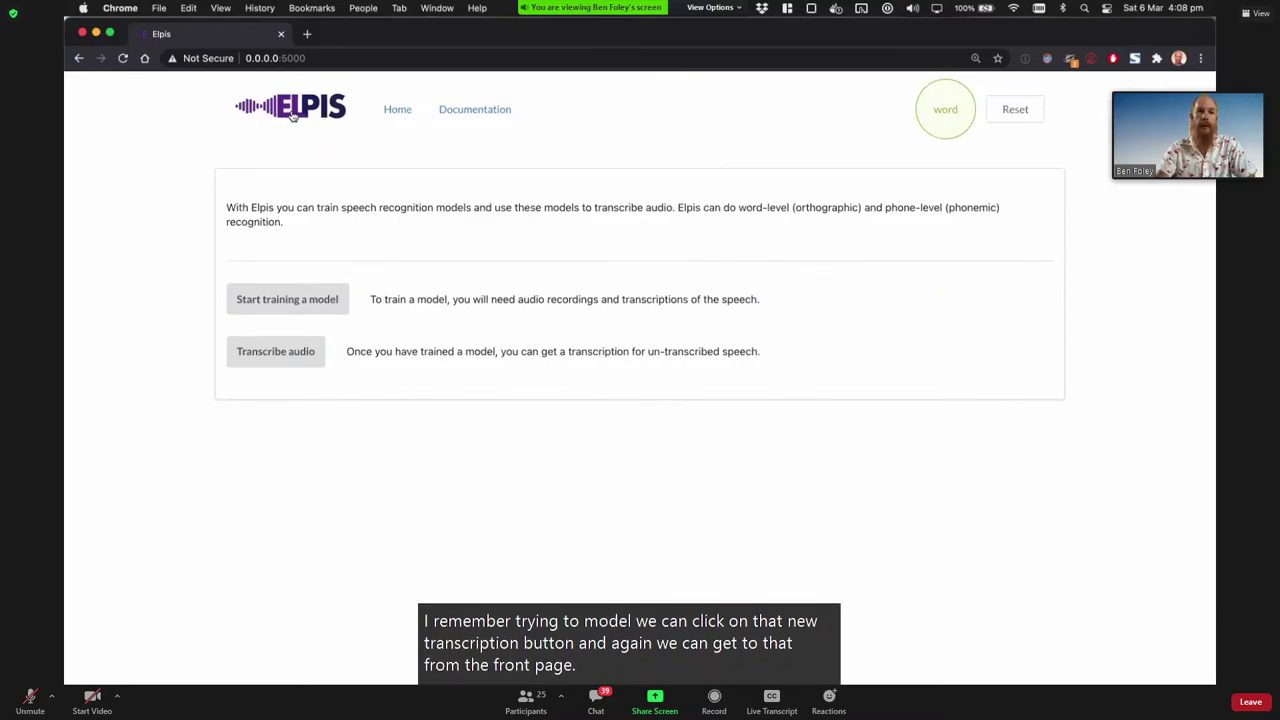
left_click(281, 360)
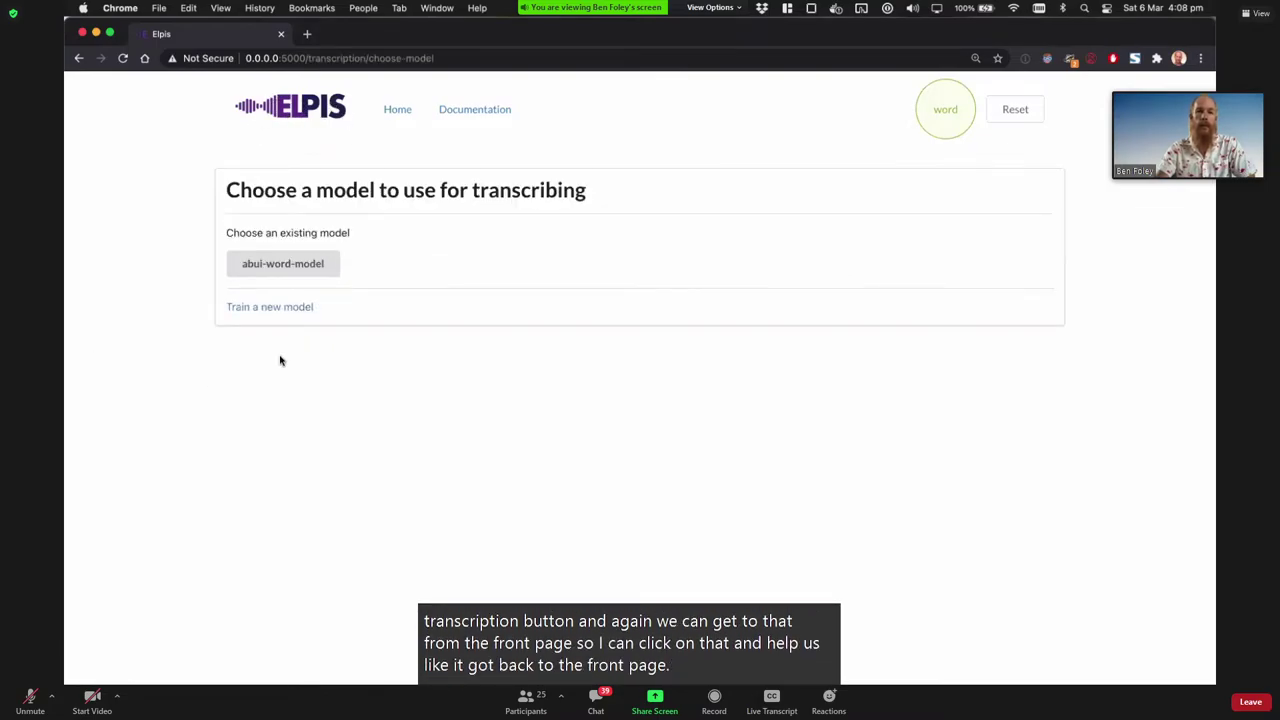
left_click(285, 264)
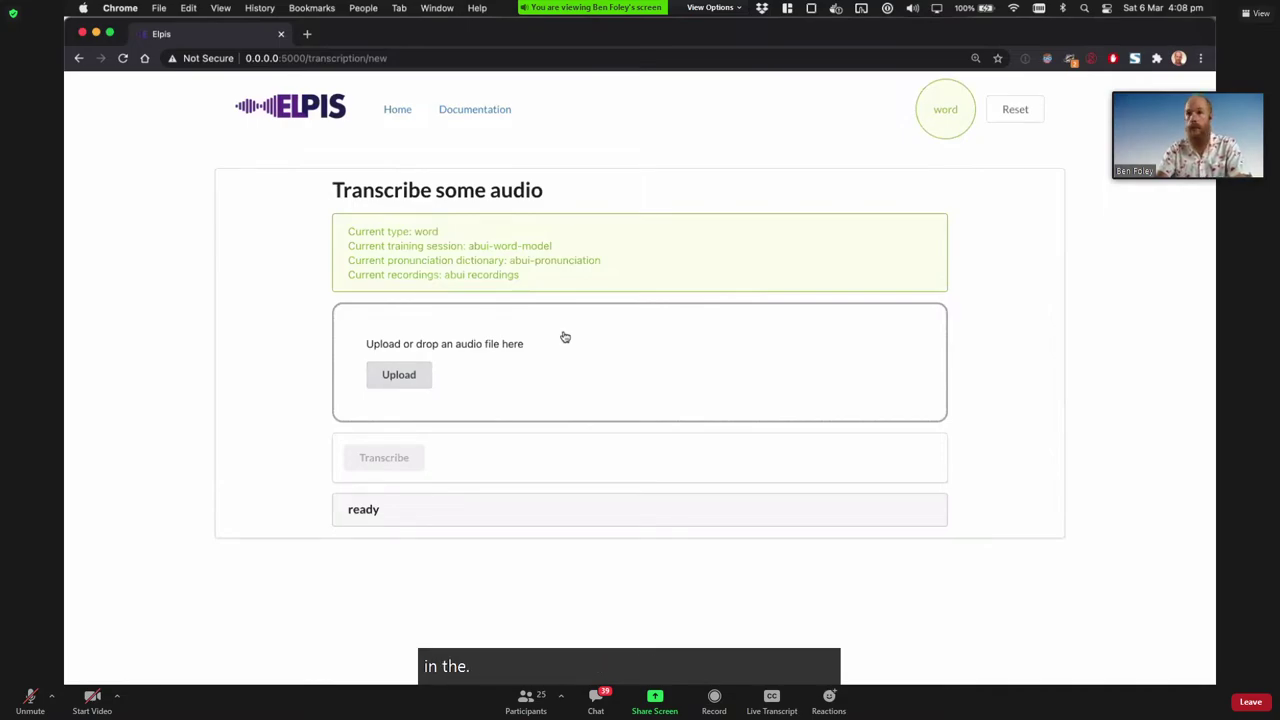
Step: Switch to Finder and find audio.wav in the untranscribed folder of the toy-corpora-master corpus
key("super+Tab")
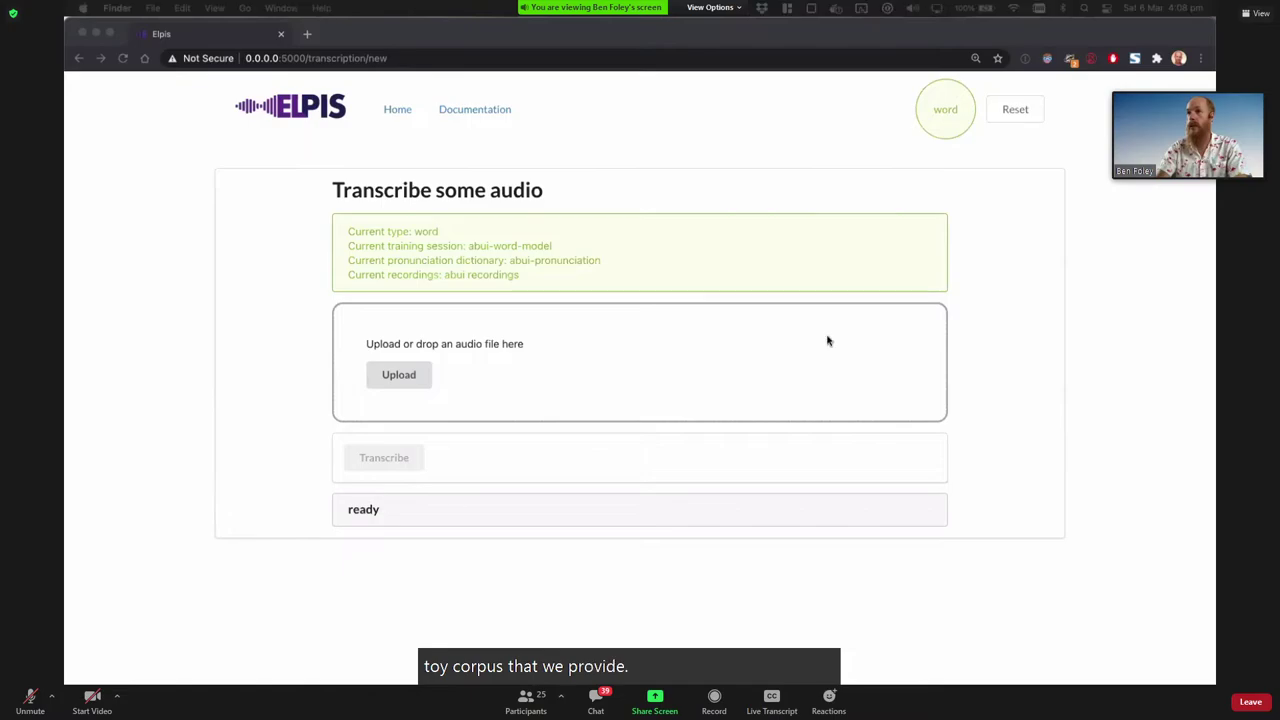
key("super+n")
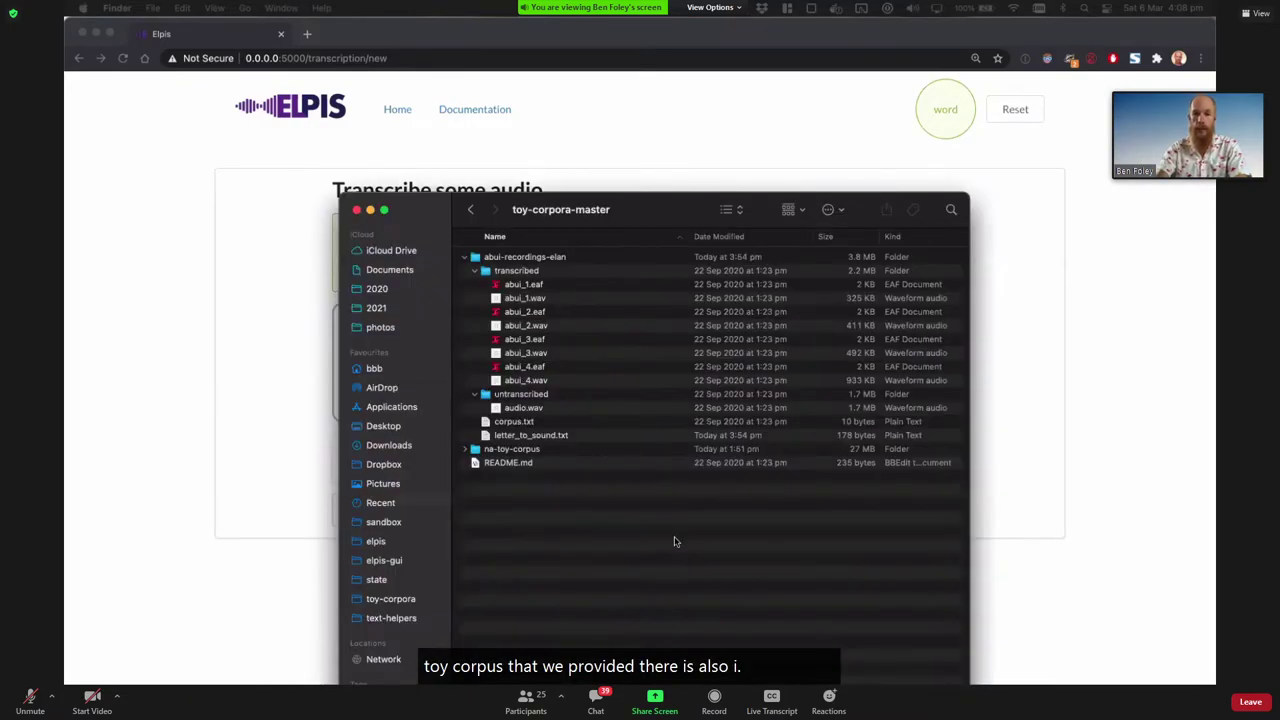
left_click(637, 538)
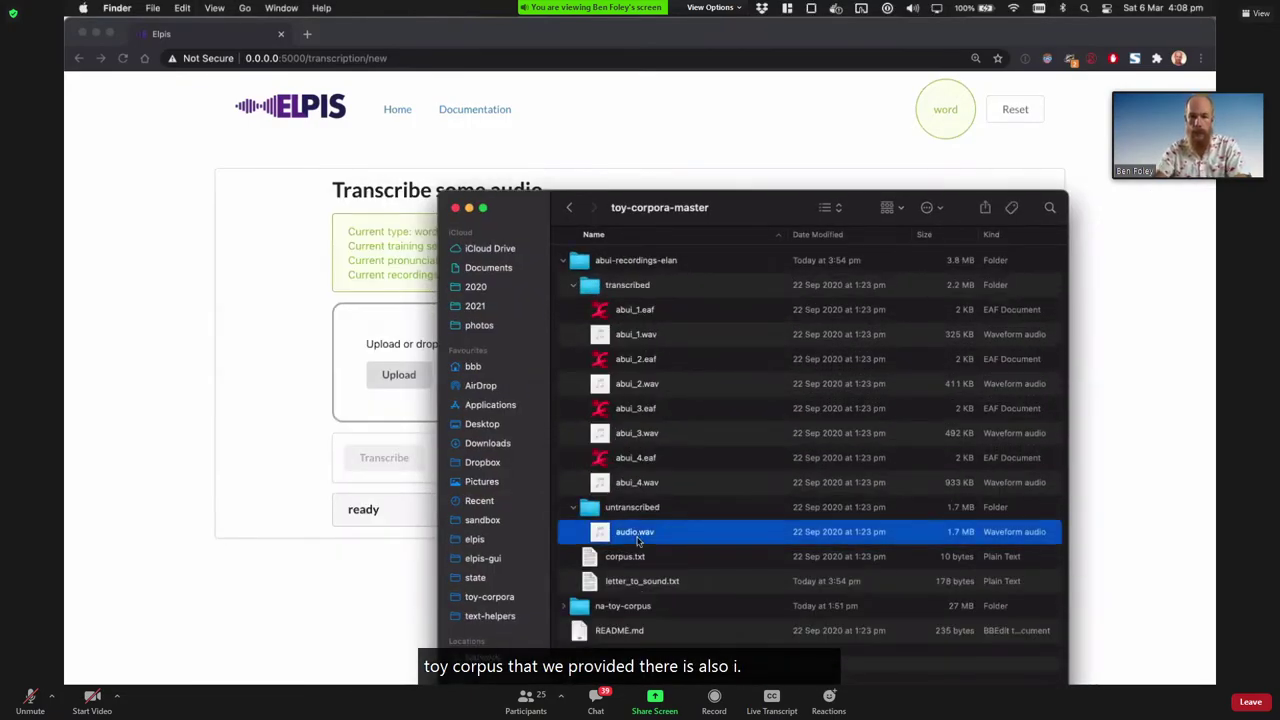
left_click(540, 351)
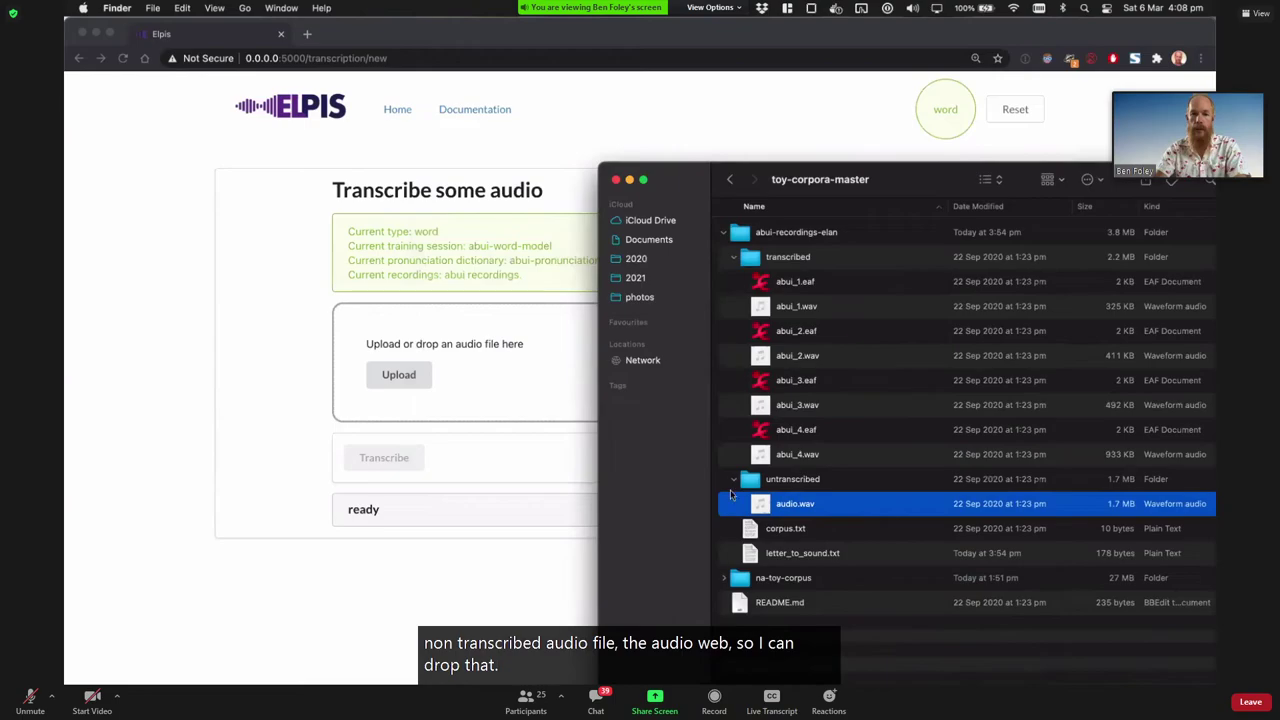
Step: Upload audio.wav from the untranscribed folder of abui-recordings-elan to Elpis and transcribe it
left_click(405, 383)
left_click(418, 376)
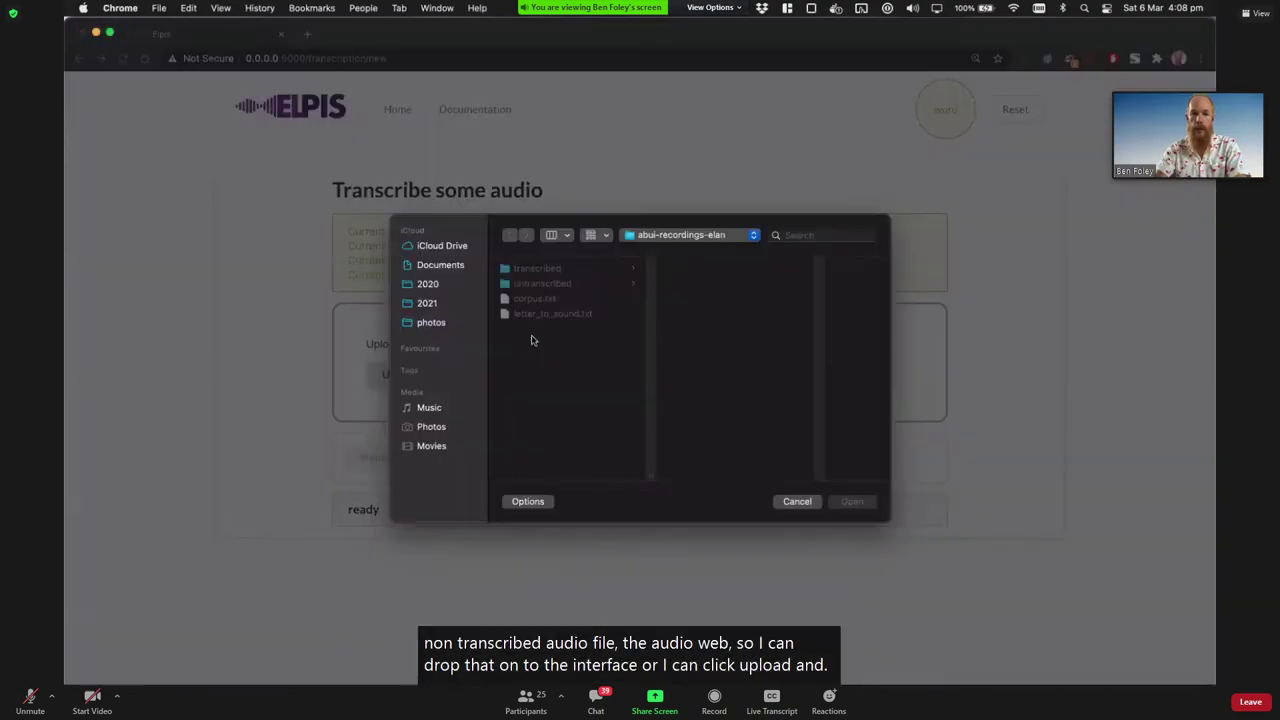
left_click(546, 285)
left_click(715, 272)
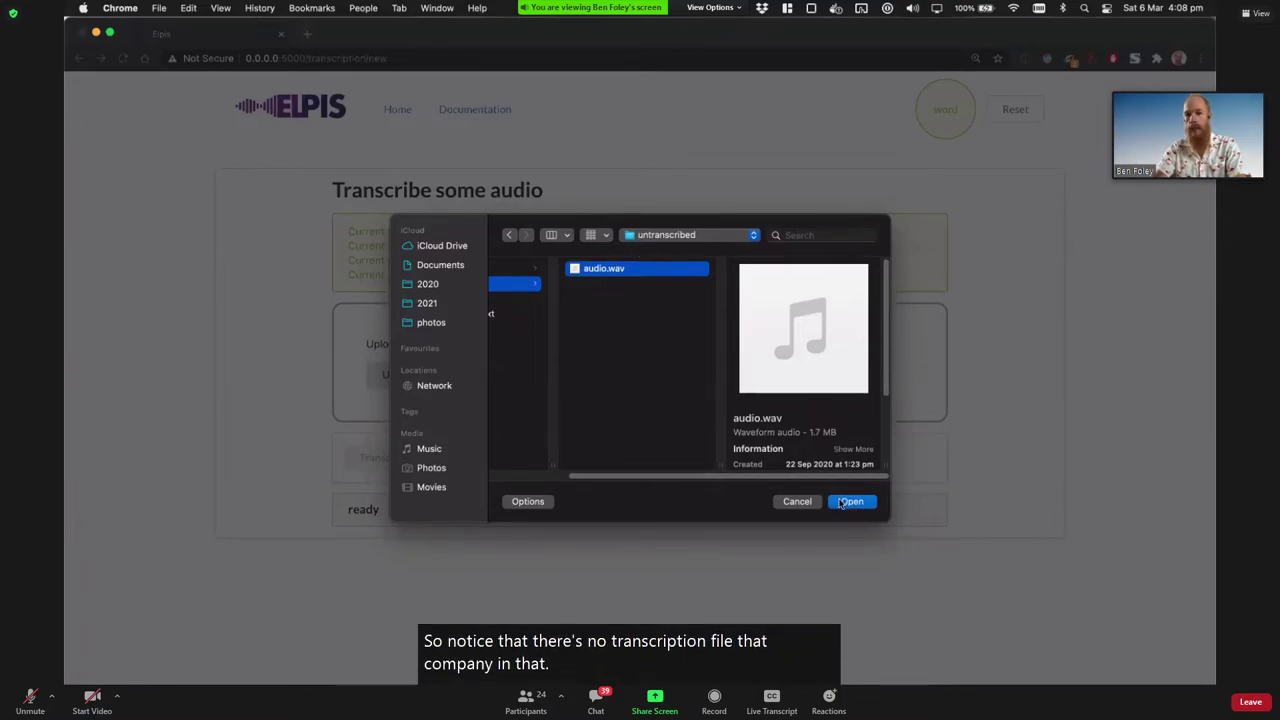
left_click(846, 503)
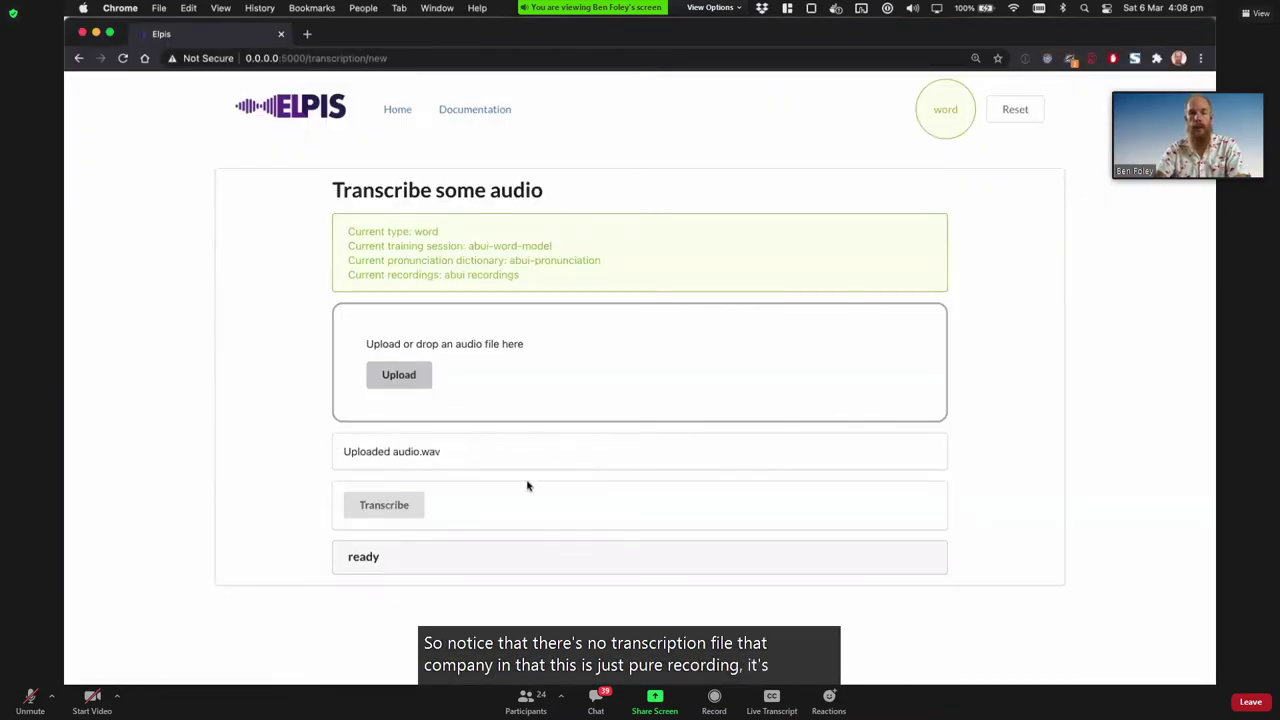
left_click(388, 505)
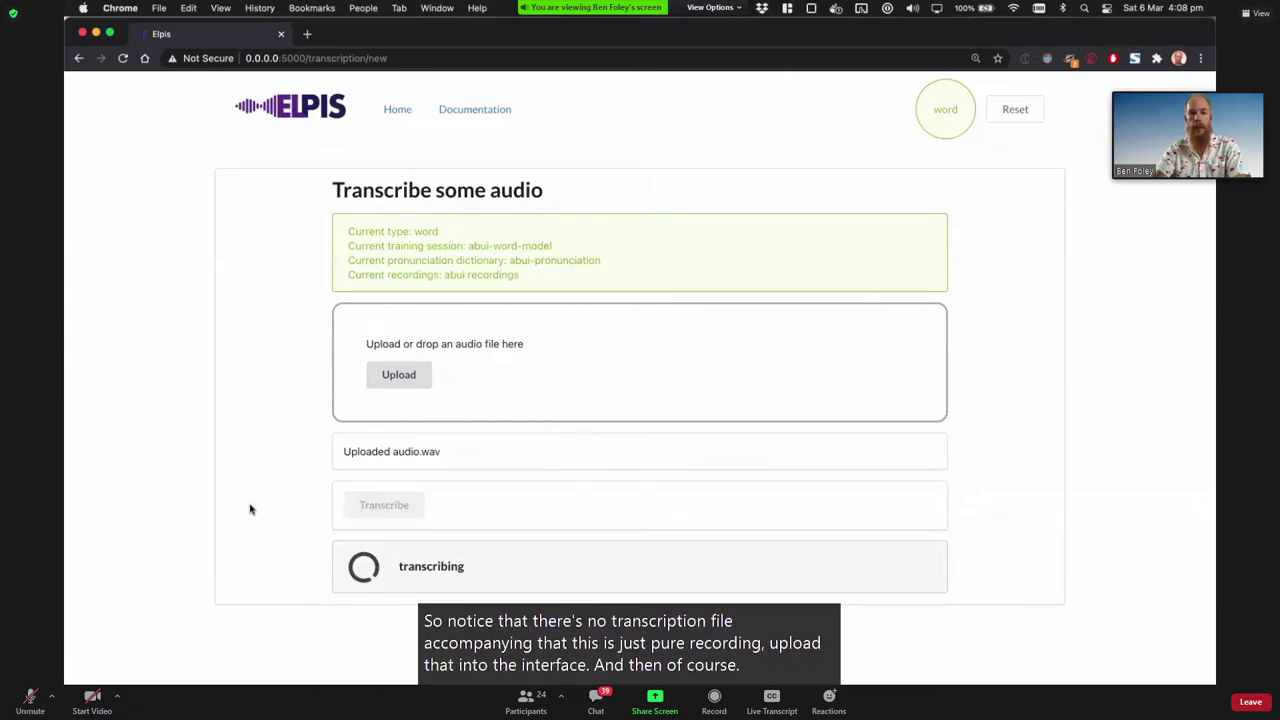
Step: Examine the transcription stages and the transcribed text of audio.wav, highlighting the text and its run of repeated words
scroll(360, 505, "down", 2)
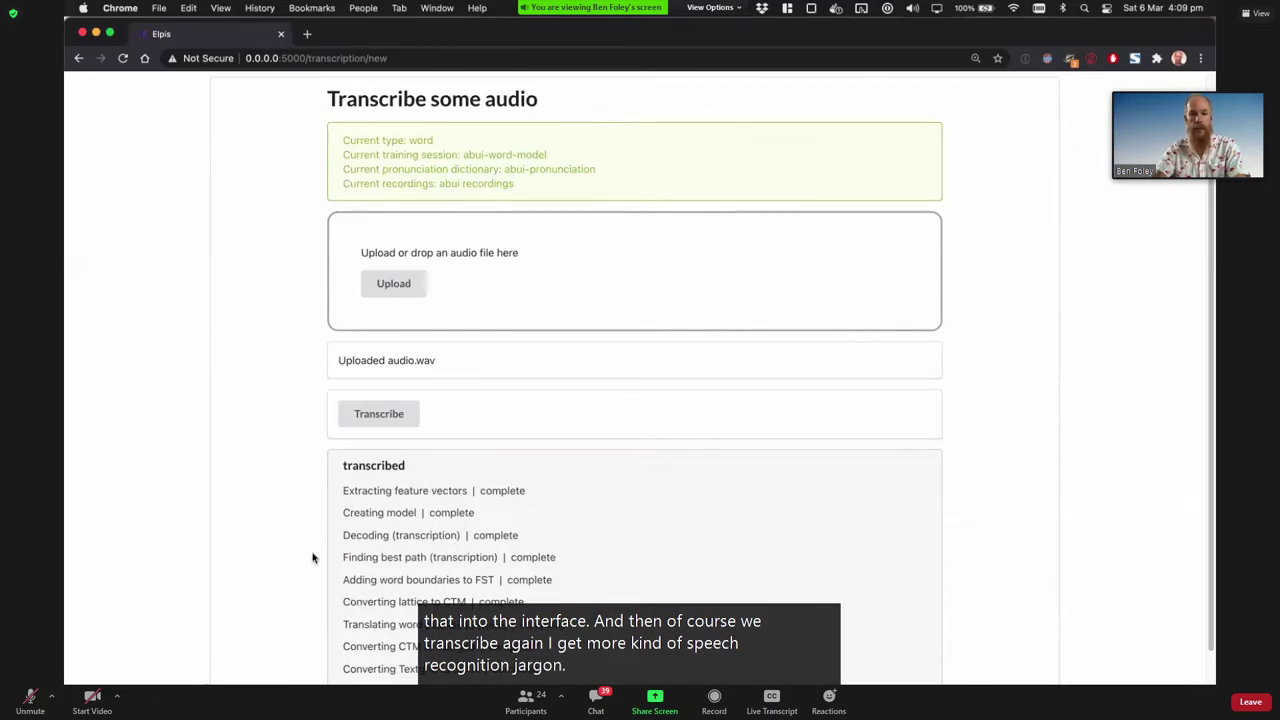
scroll(392, 665, "down", 2)
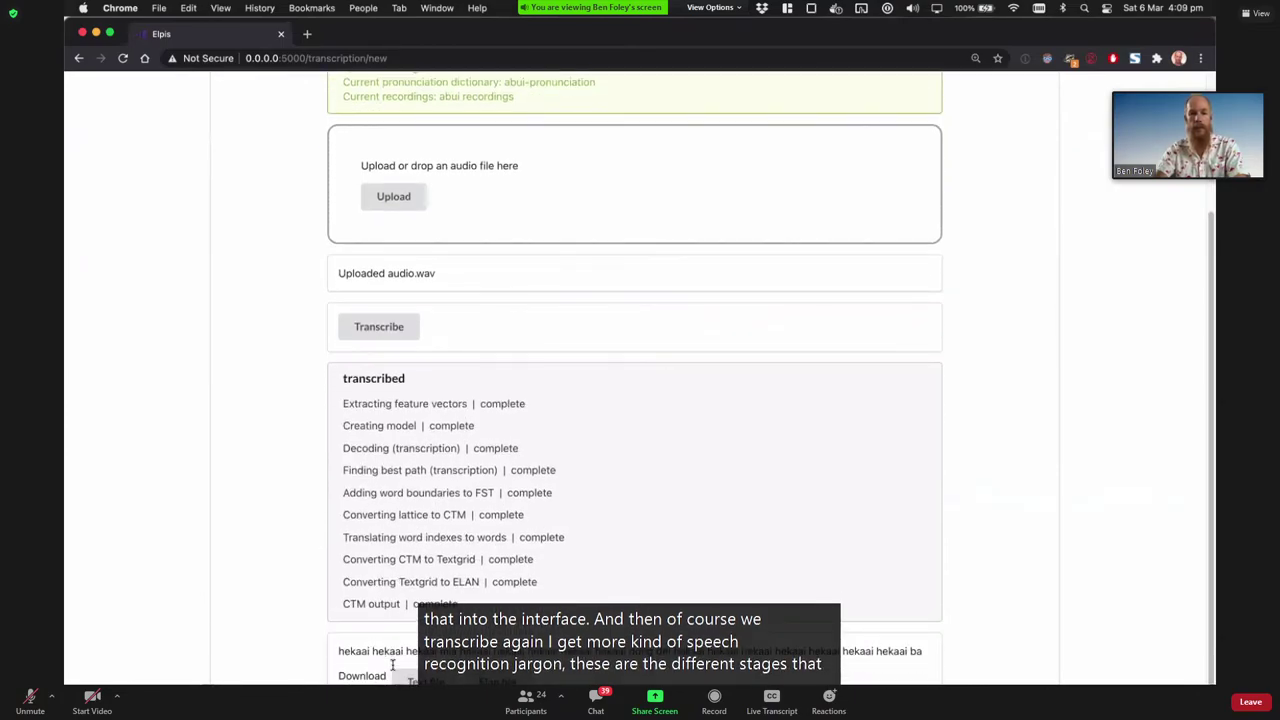
triple_click(392, 651)
scroll(717, 603, "up", 1)
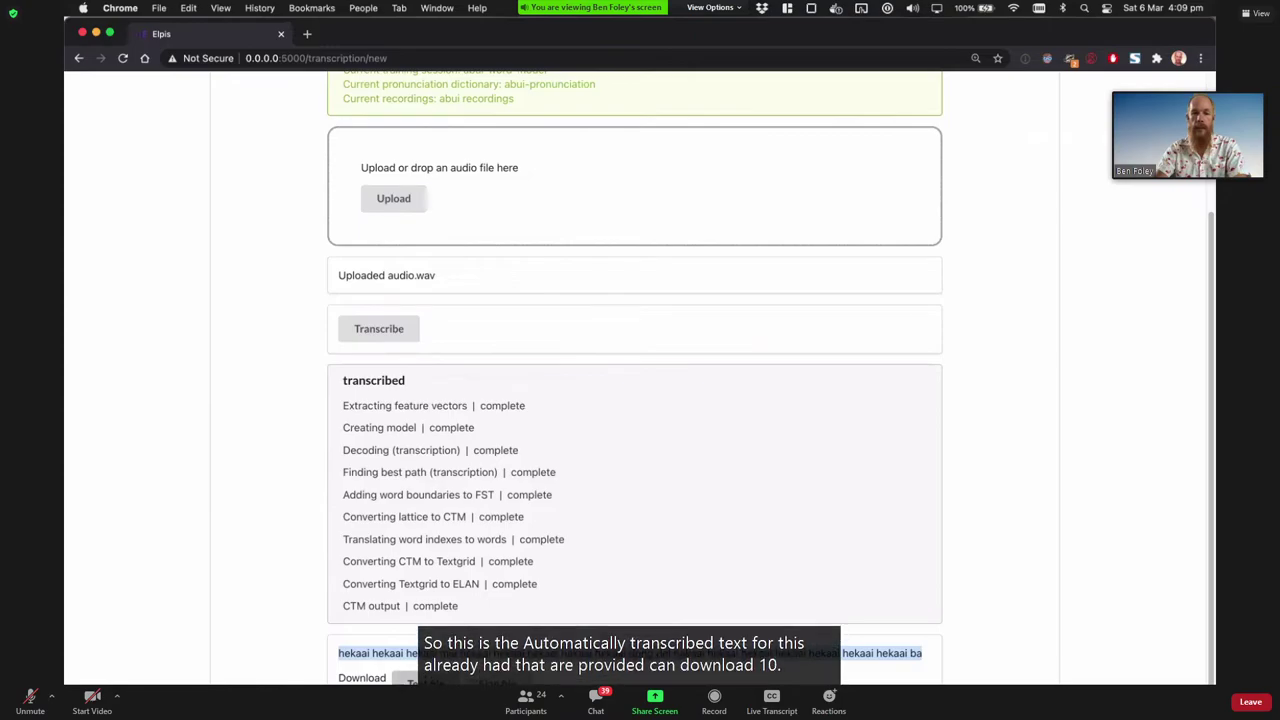
left_click(630, 653)
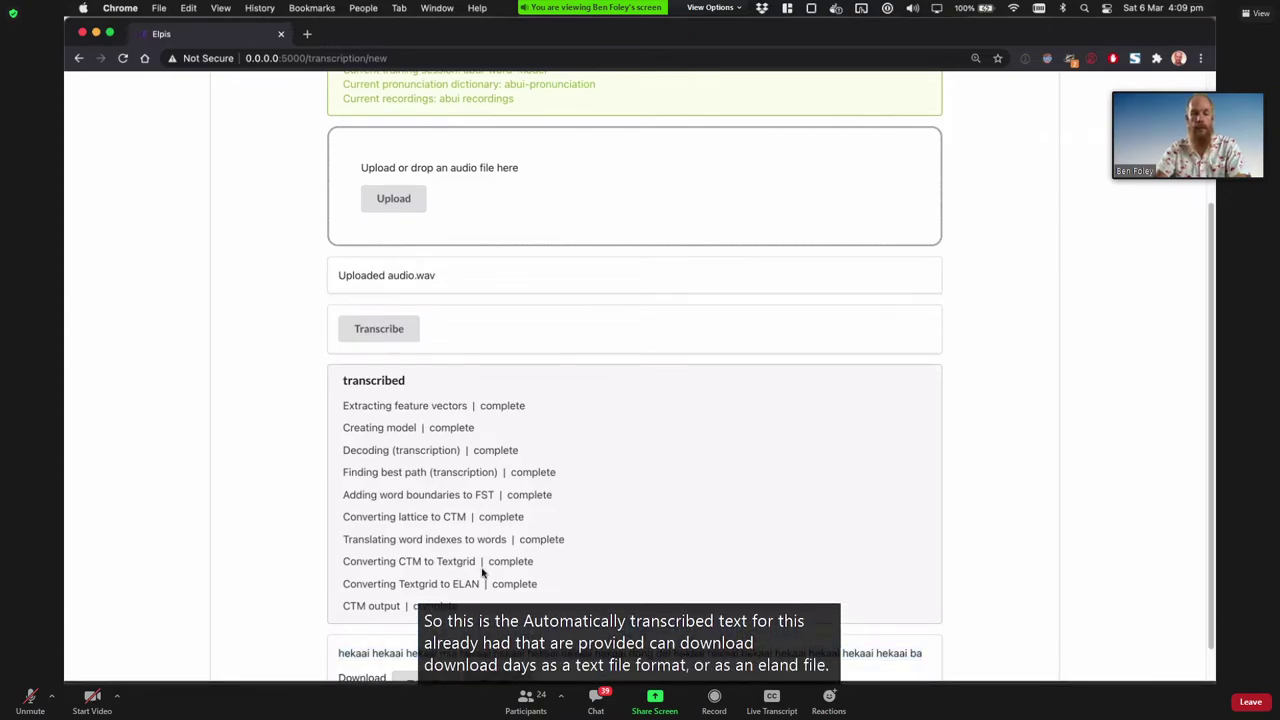
left_click_drag(346, 651, 903, 657)
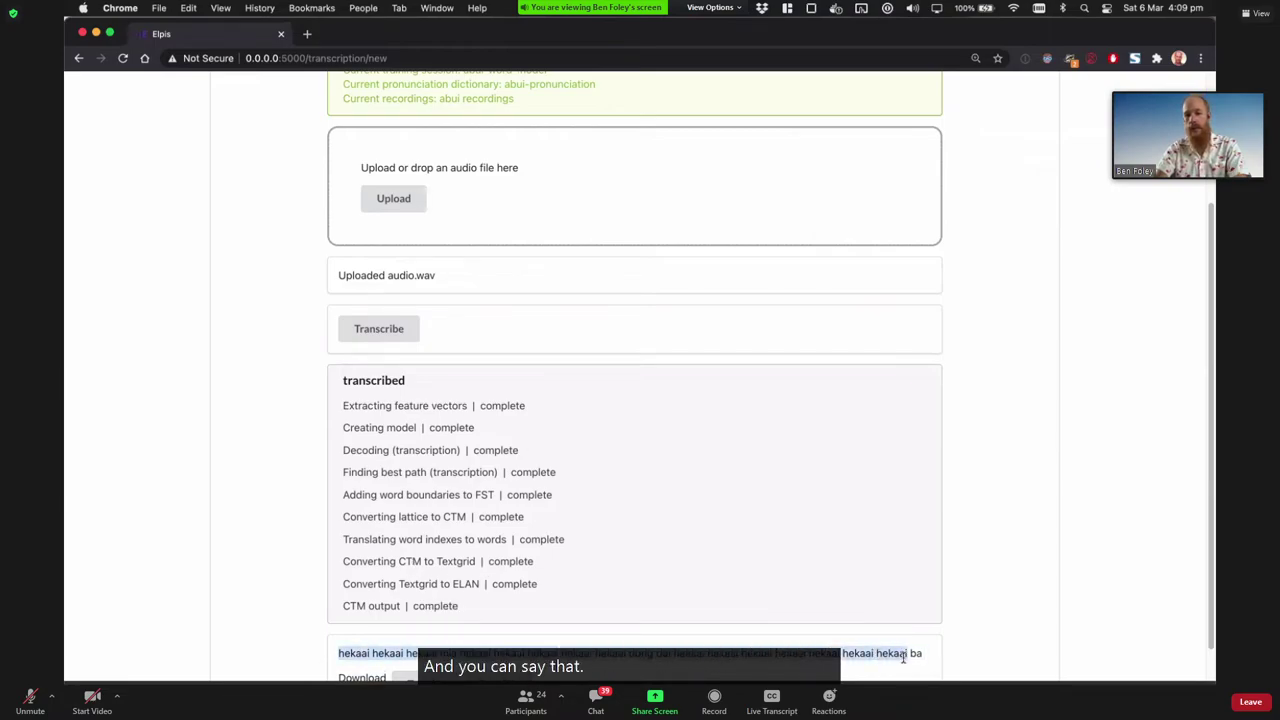
scroll(1051, 626, "down", 1)
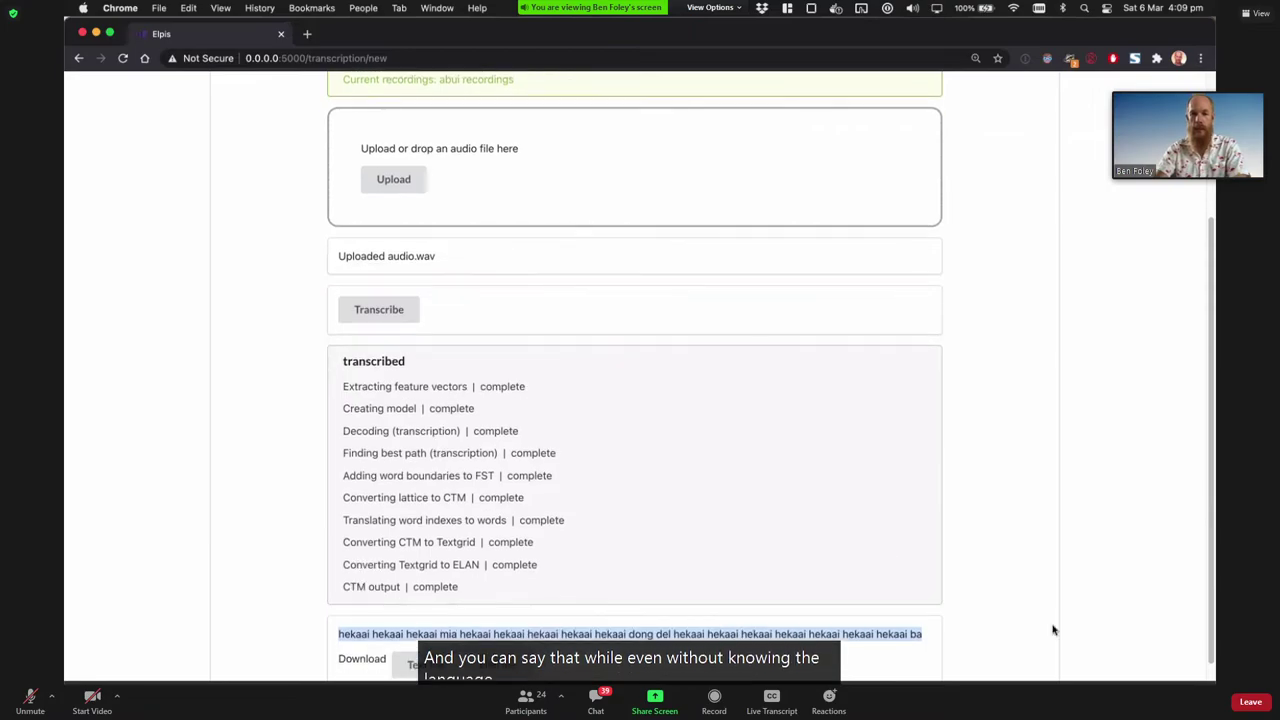
scroll(1025, 555, "down", 1)
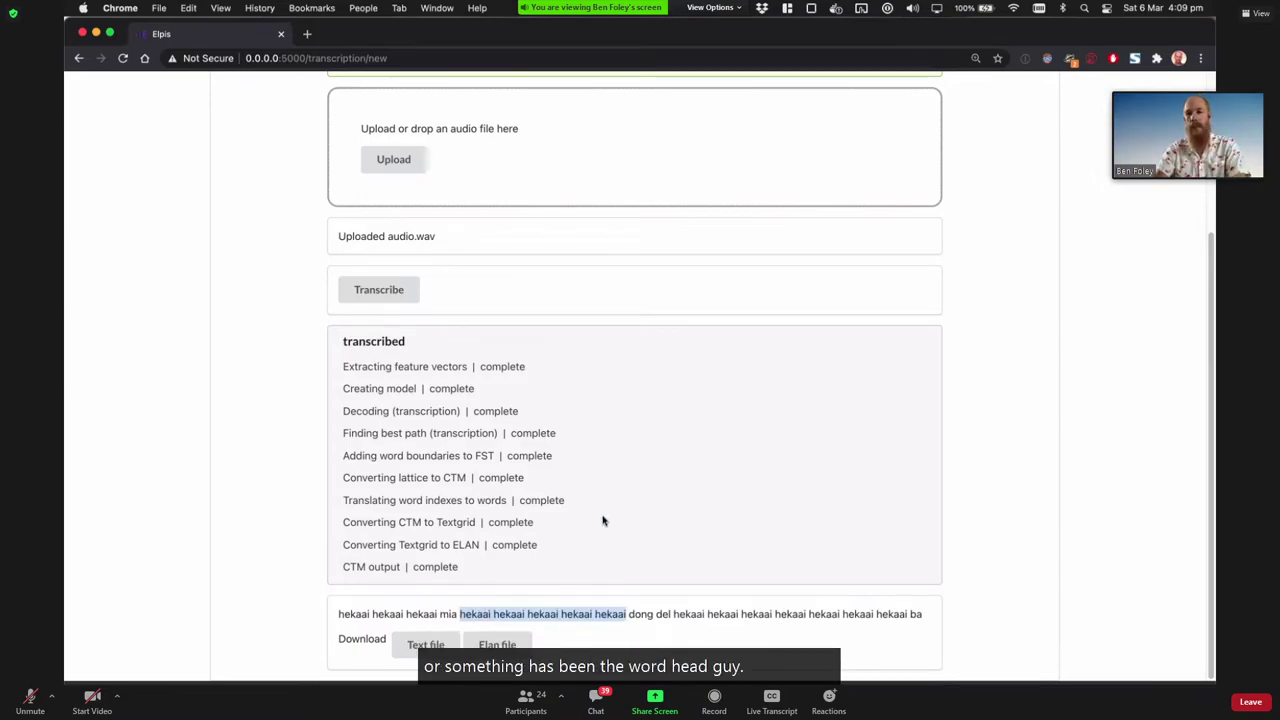
scroll(548, 399, "up", 4)
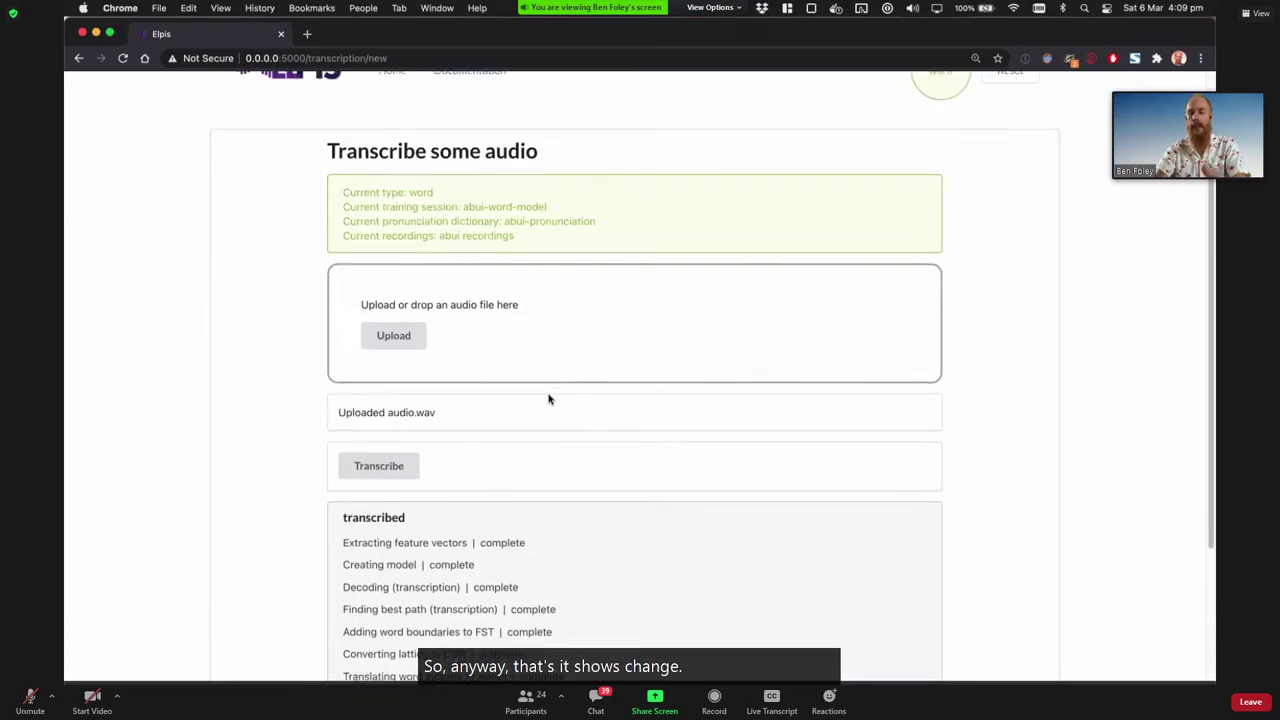
scroll(548, 399, "down", 4)
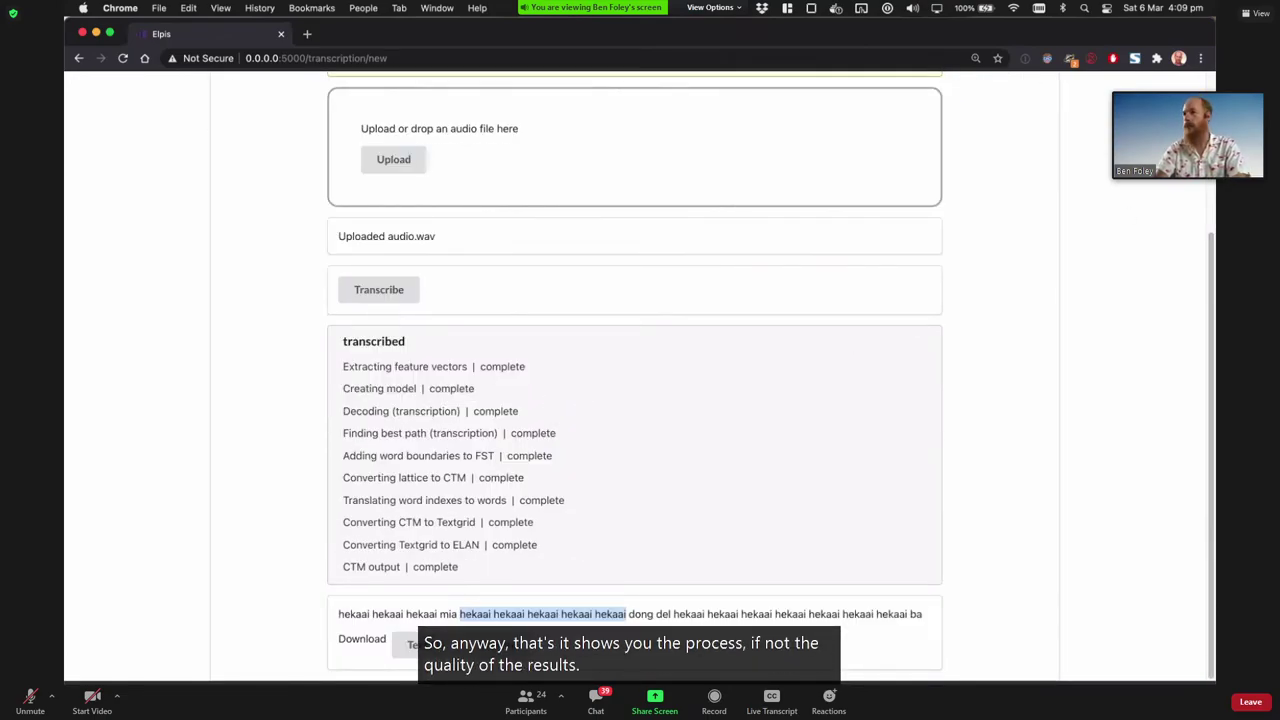
Step: Switch to Finder, open crdo-NRU_F4_ACCOMP_PFV.eaf from the Downloads folder in ELAN, and enlarge the ELAN window to fill the screen
key("super+Tab")
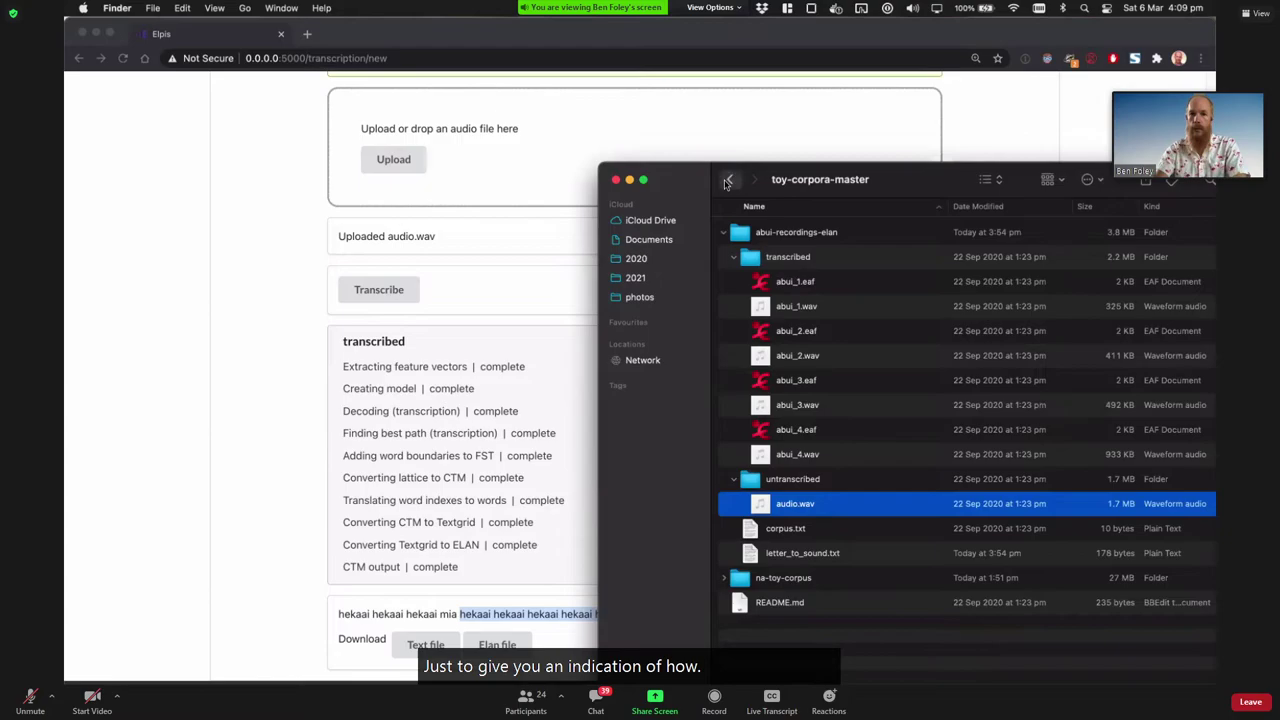
left_click(728, 181)
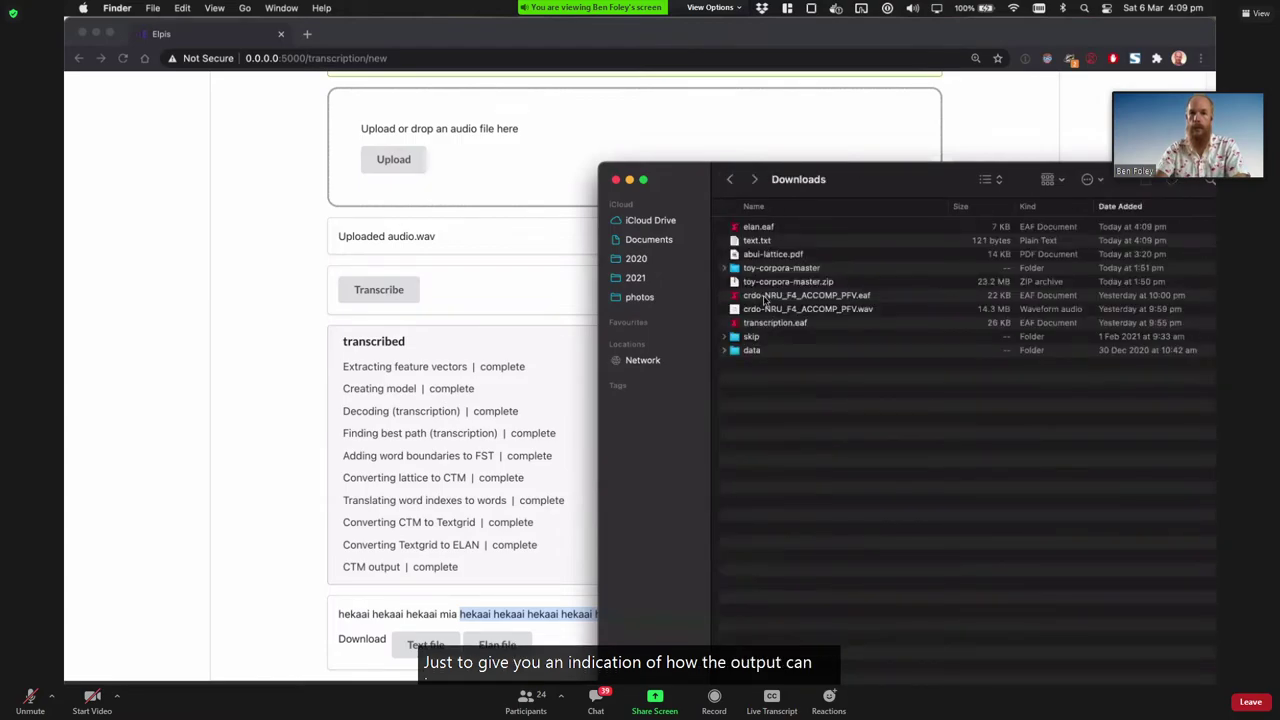
left_click(764, 296)
double_click(764, 296)
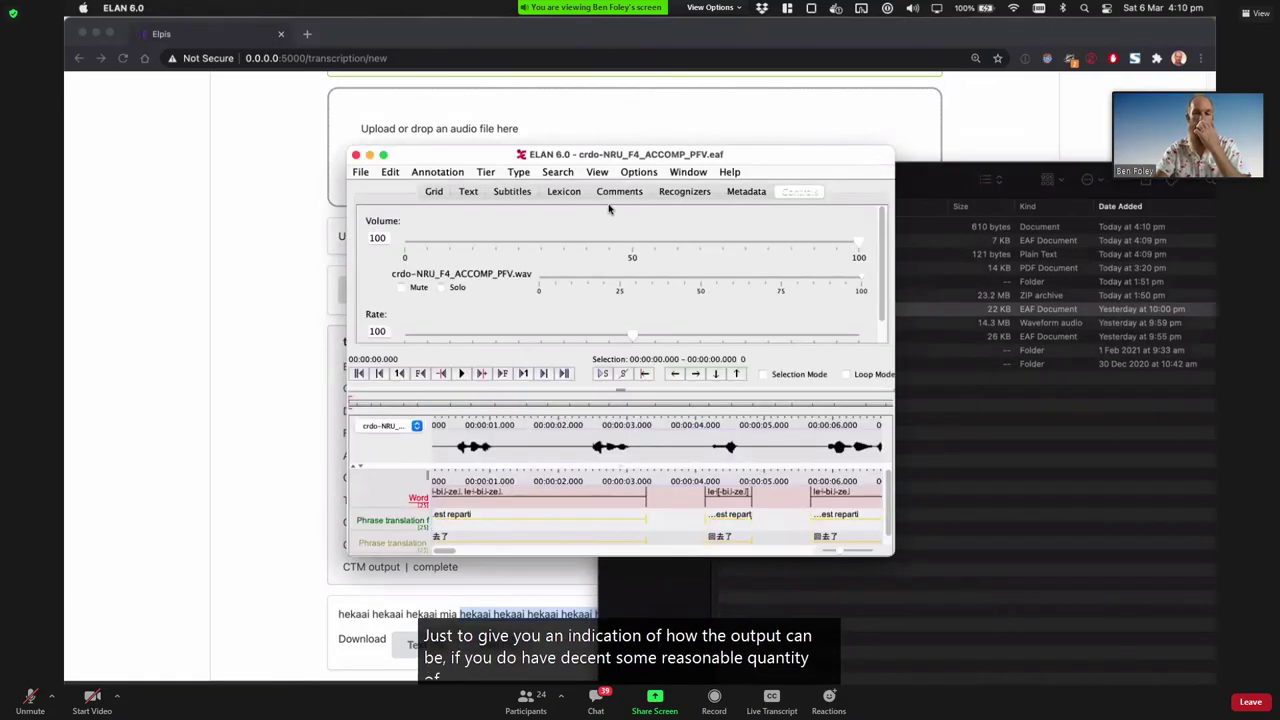
double_click(497, 157)
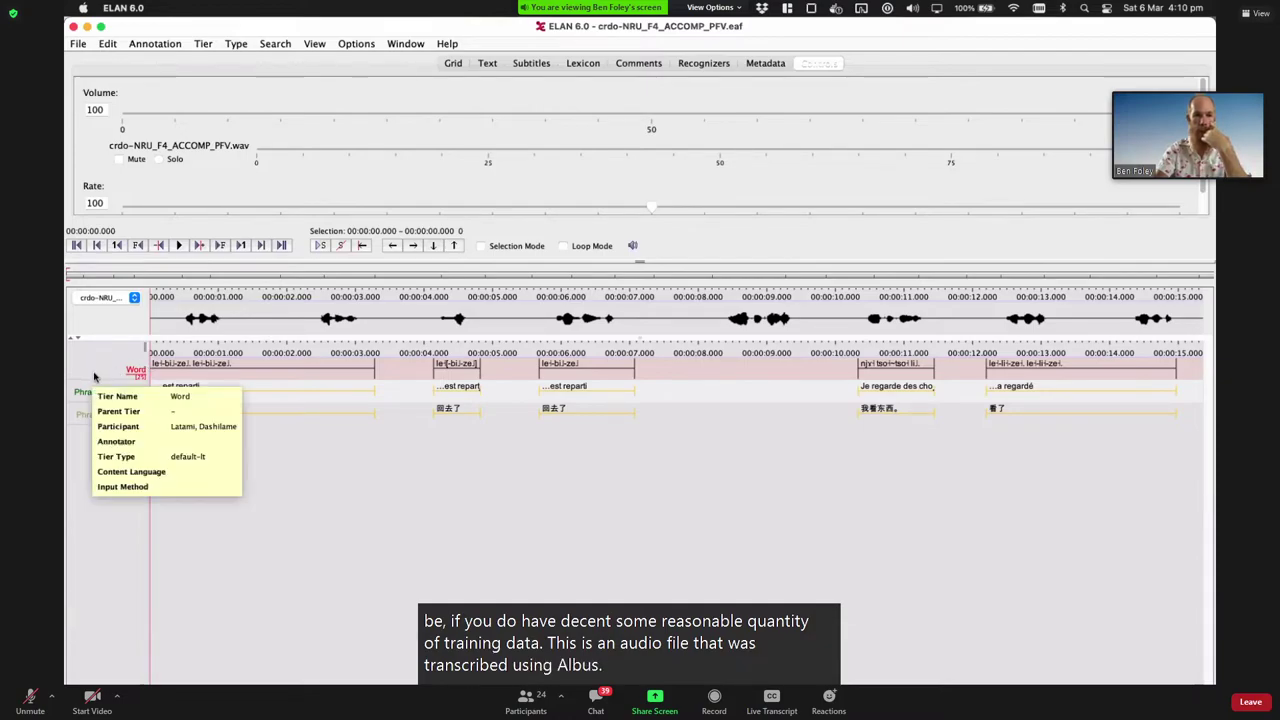
Step: Examine the first five Word tier annotations and their phrase translations along the timeline, selecting annotations one after another
left_click(233, 370)
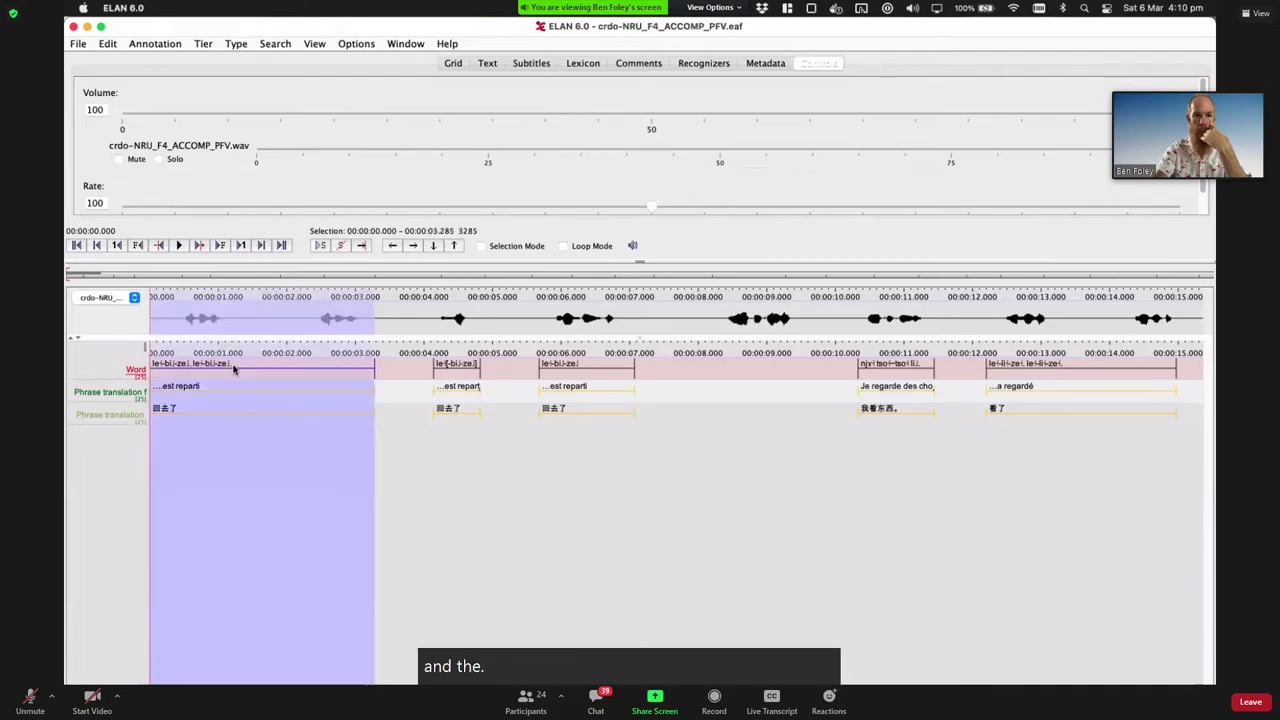
left_click(465, 370)
left_click(589, 370)
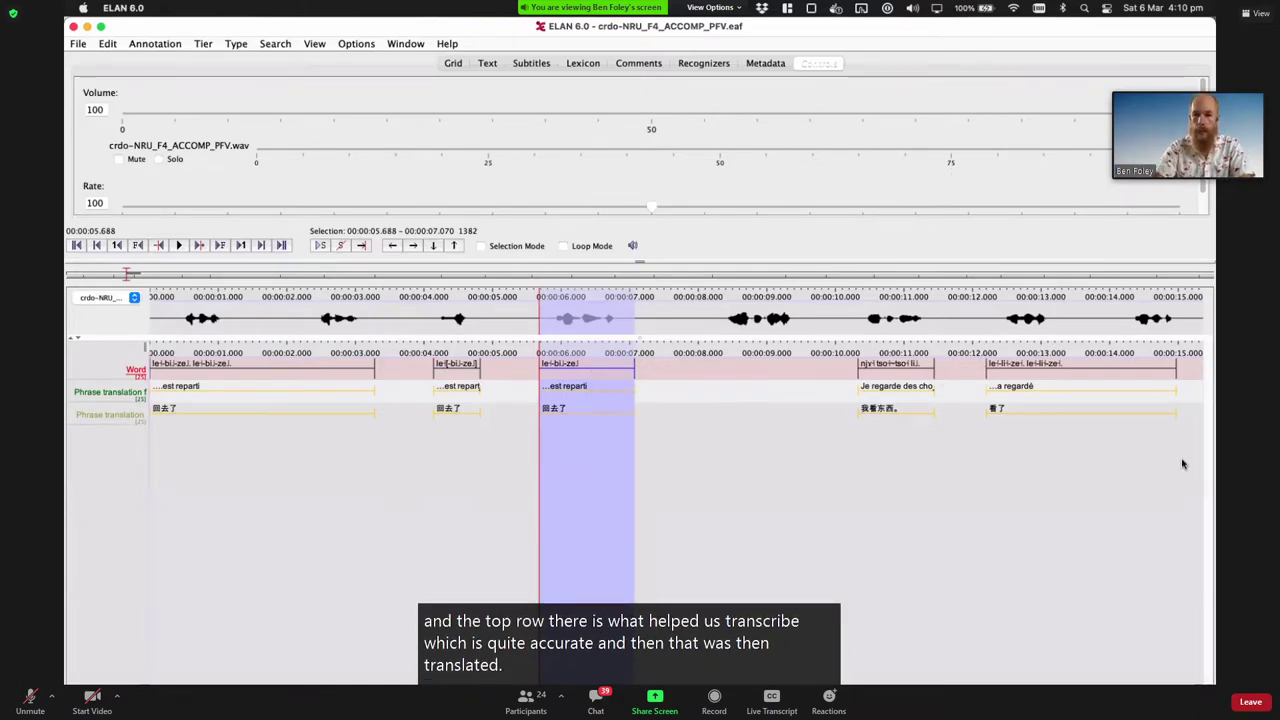
scroll(731, 459, "up", 5)
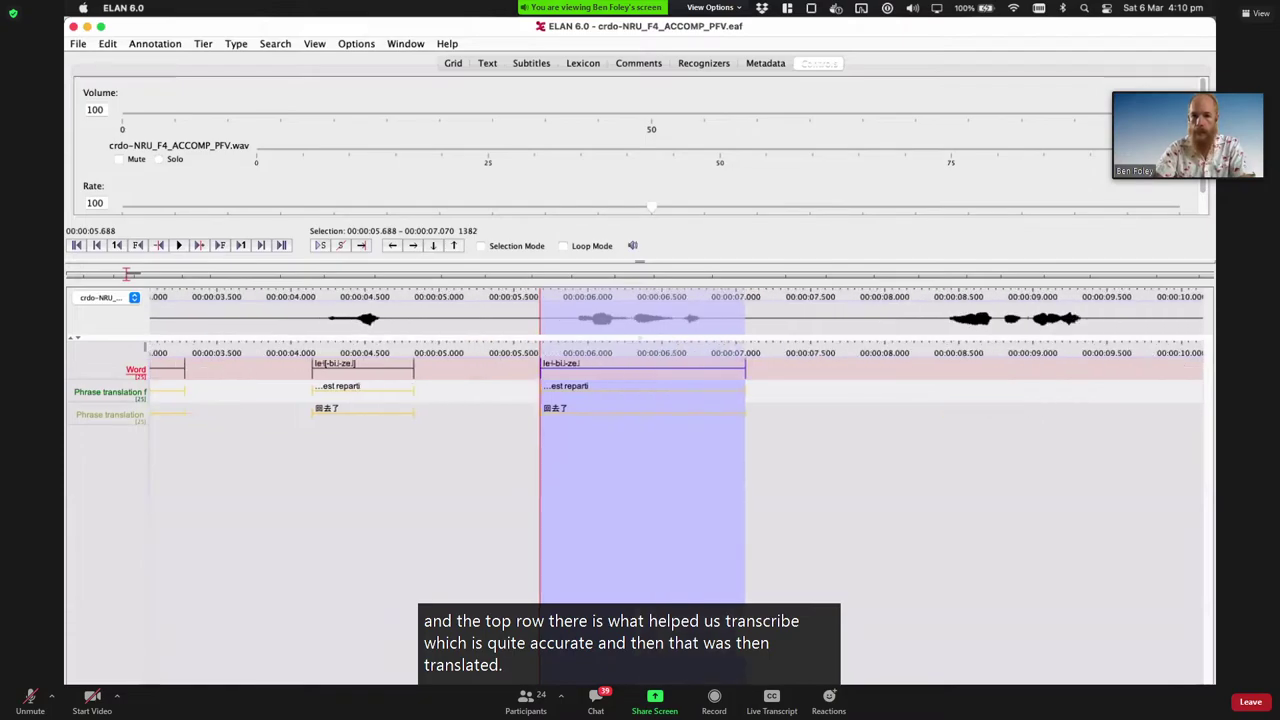
scroll(731, 459, "right", 5)
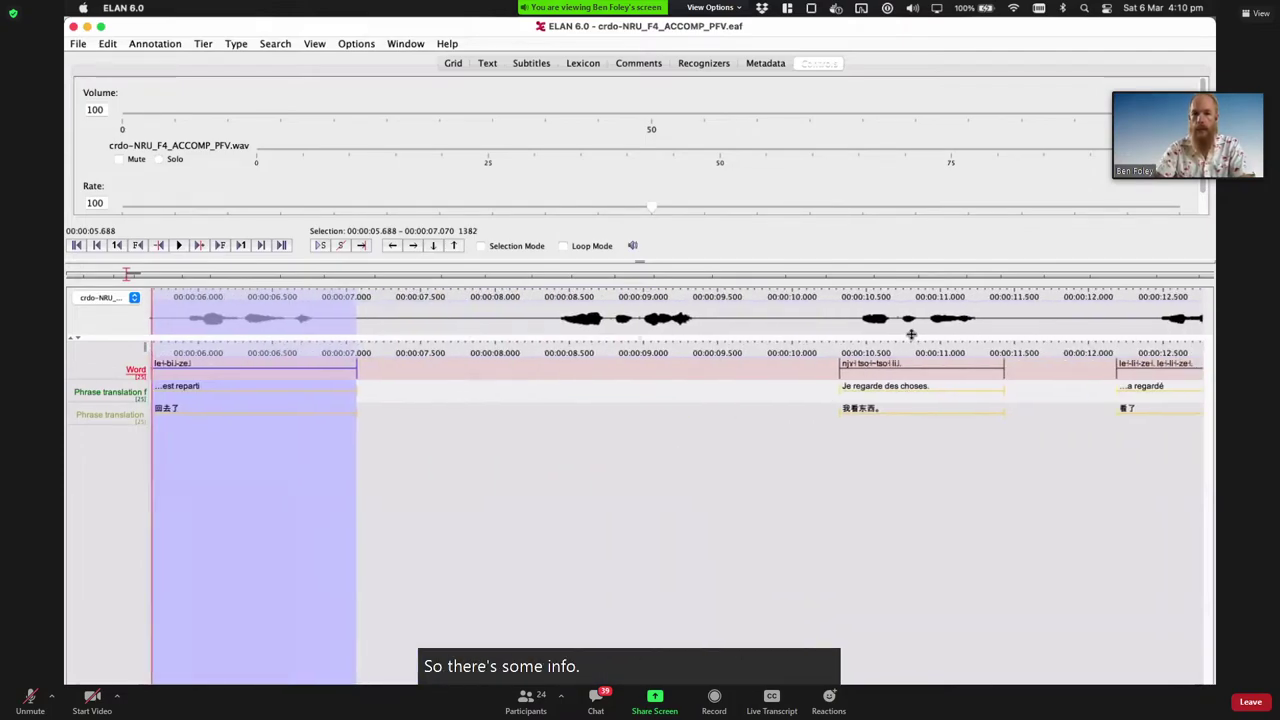
left_click(880, 379)
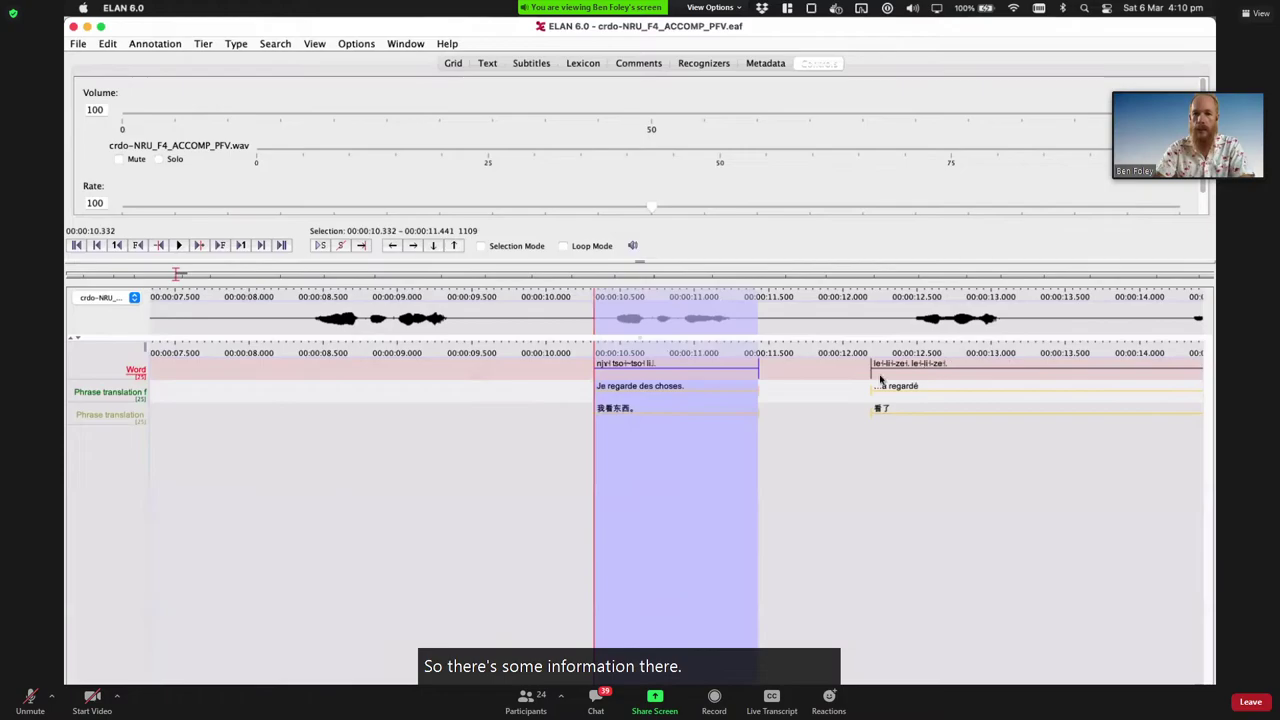
left_click(971, 379)
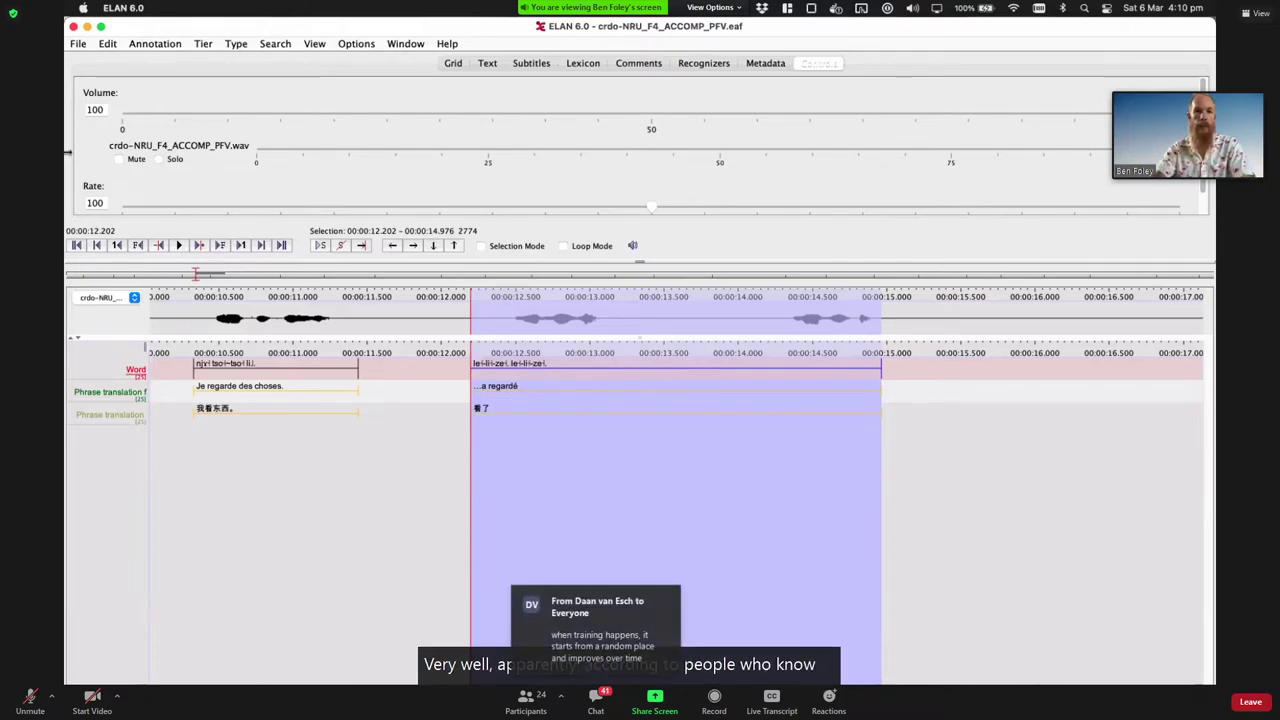
Step: Close the crdo-NRU_F4_ACCOMP_PFV.eaf document in ELAN and switch back to the Elpis transcription page in Chrome
left_click(73, 28)
left_click(684, 405)
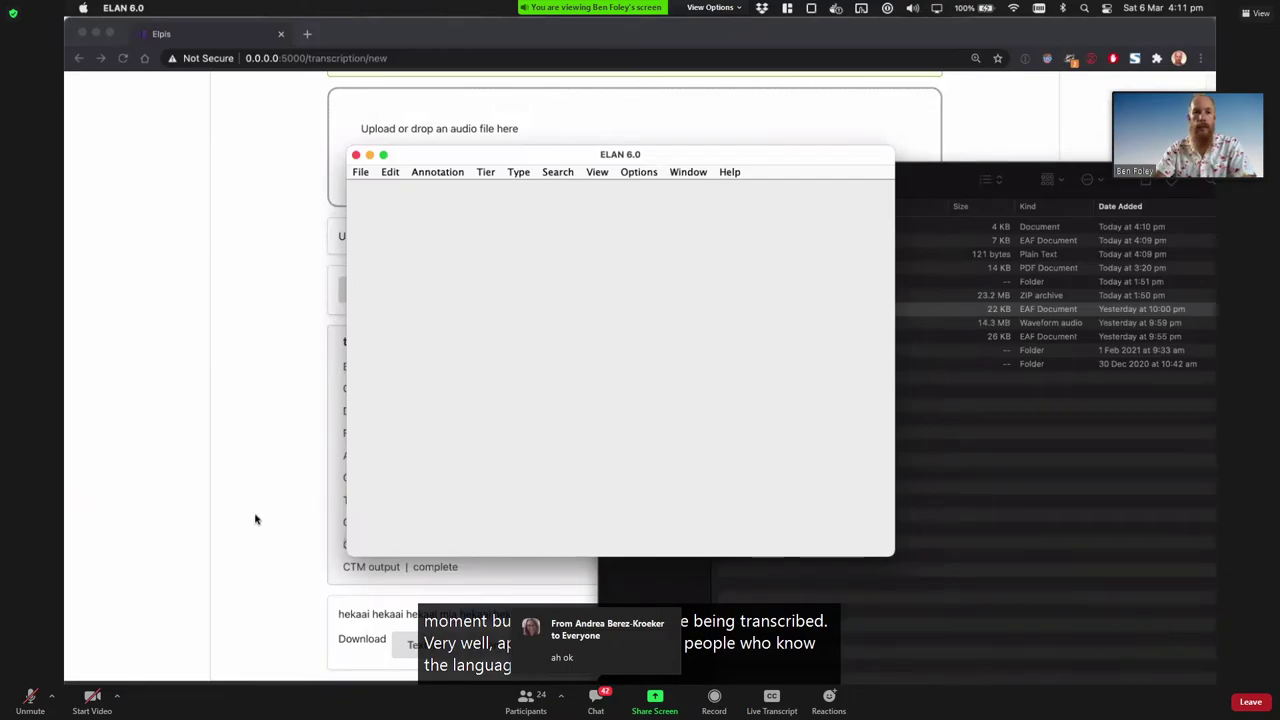
left_click(255, 519)
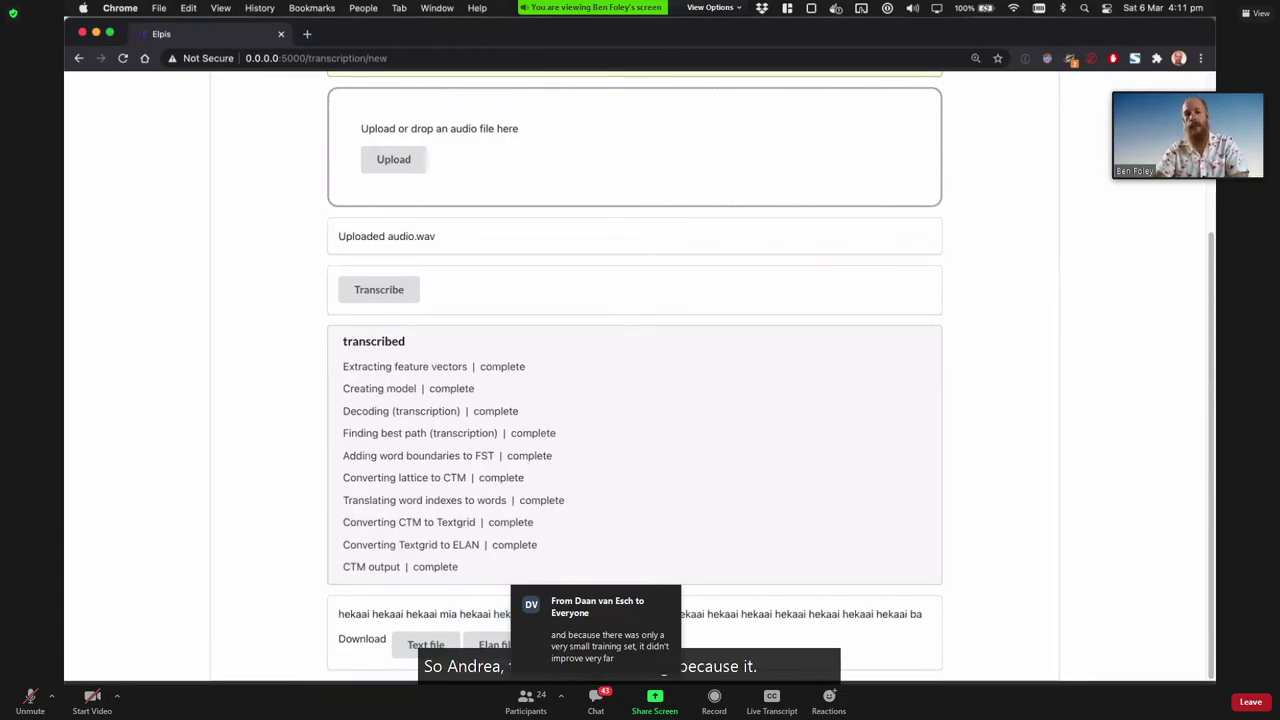
Step: Highlight the full line of transcribed text again to review it, and clear the selection
triple_click(485, 614)
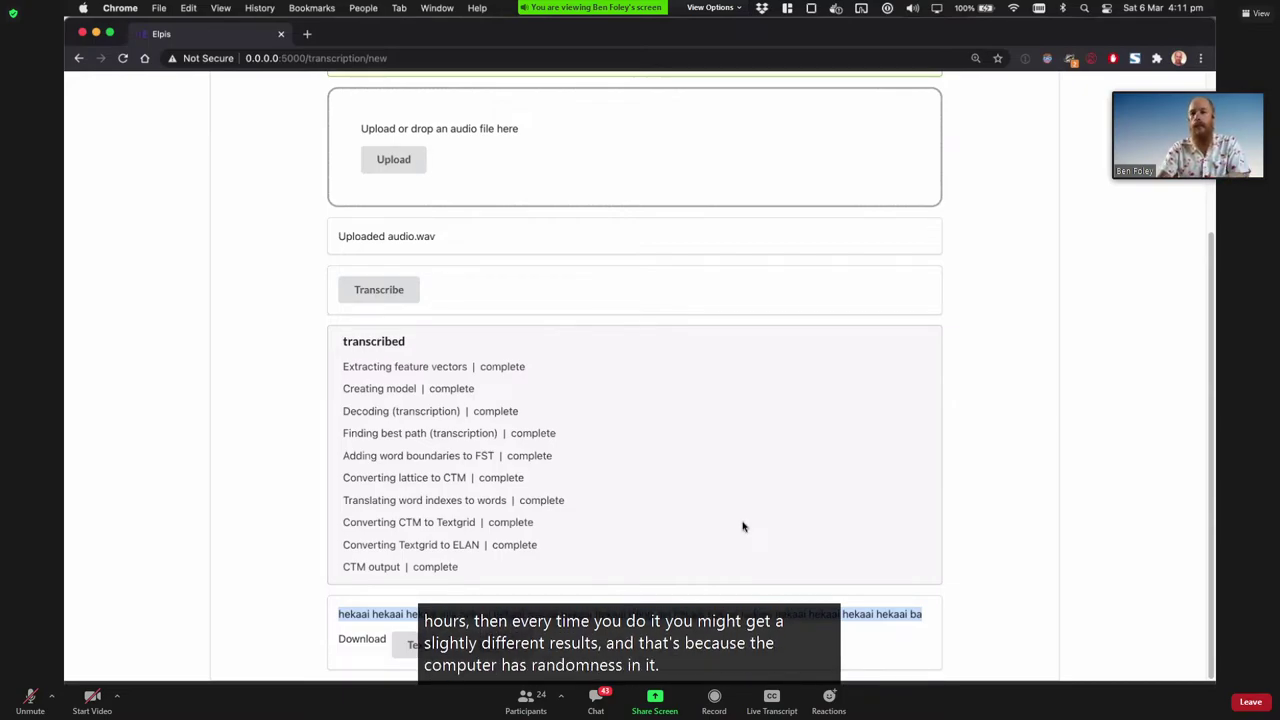
left_click(991, 306)
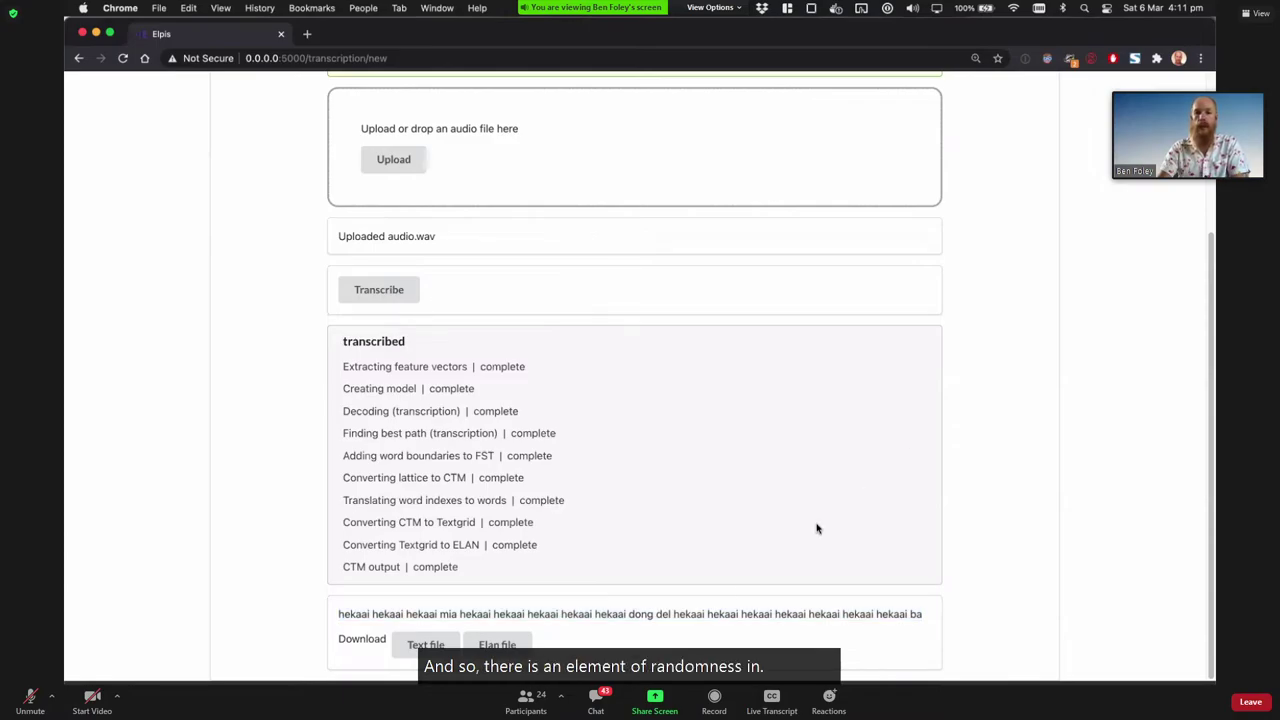
triple_click(636, 616)
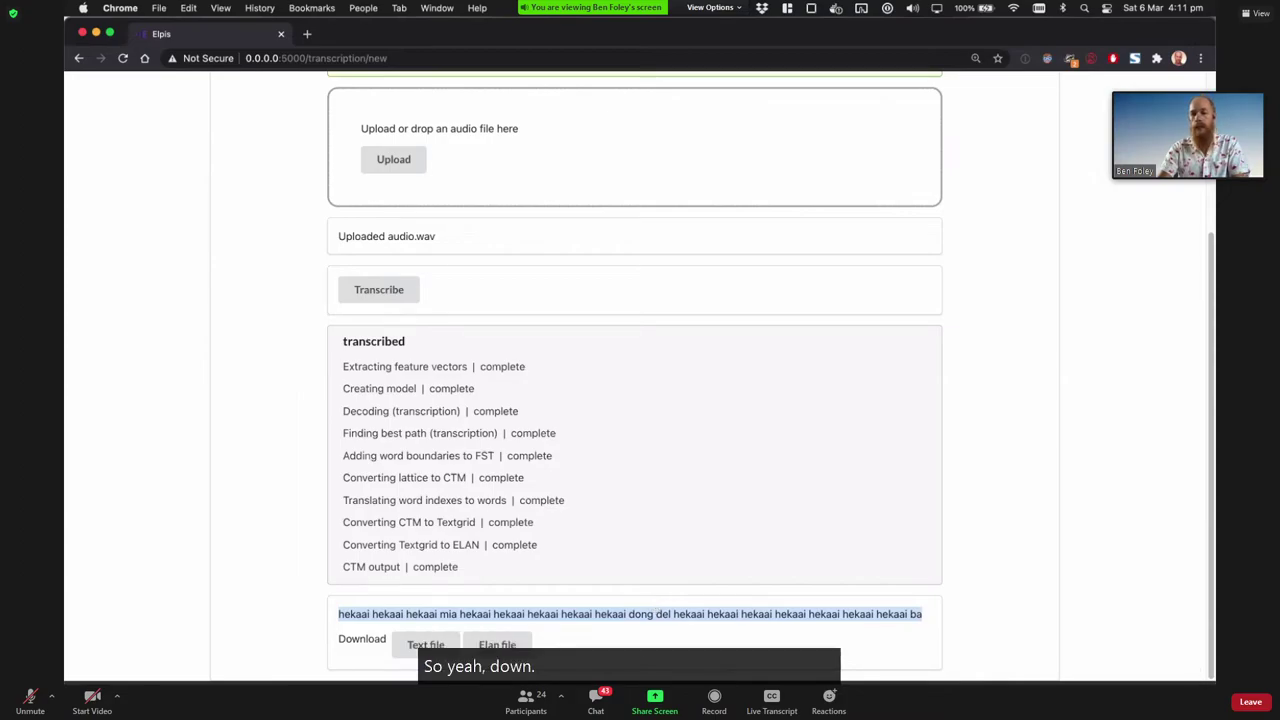
scroll(1066, 568, "up", 1)
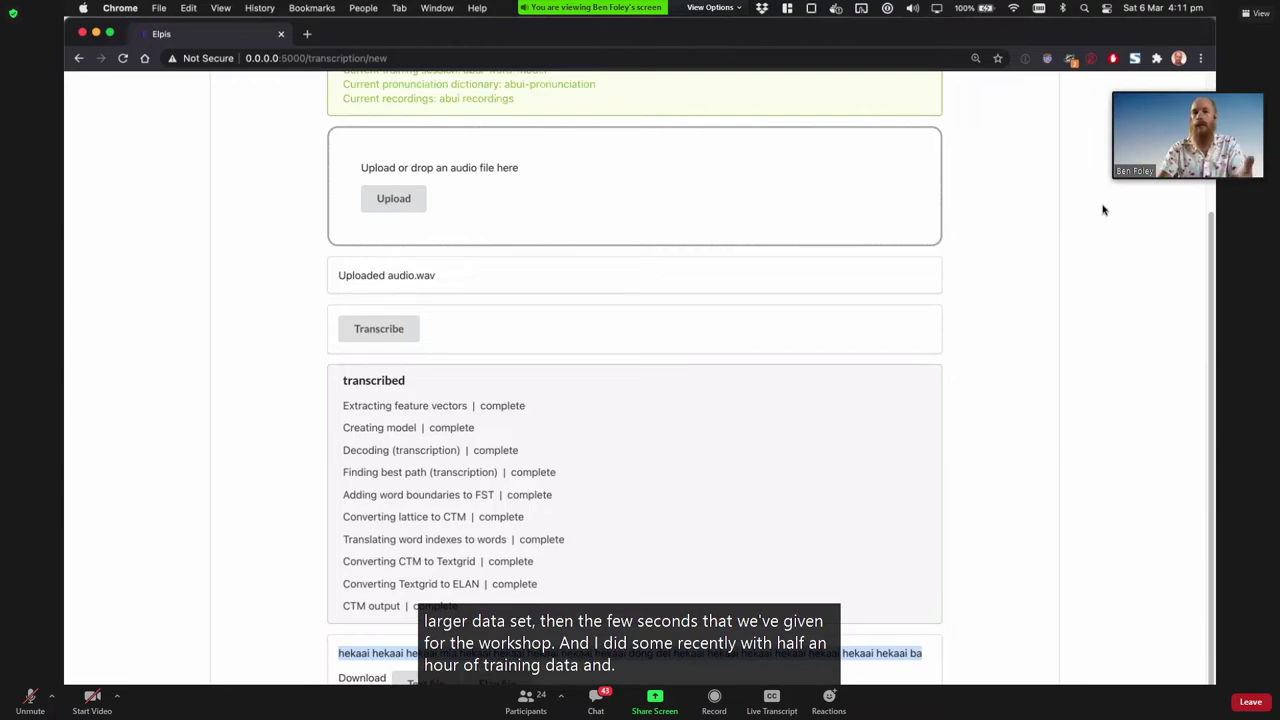
left_click(997, 235)
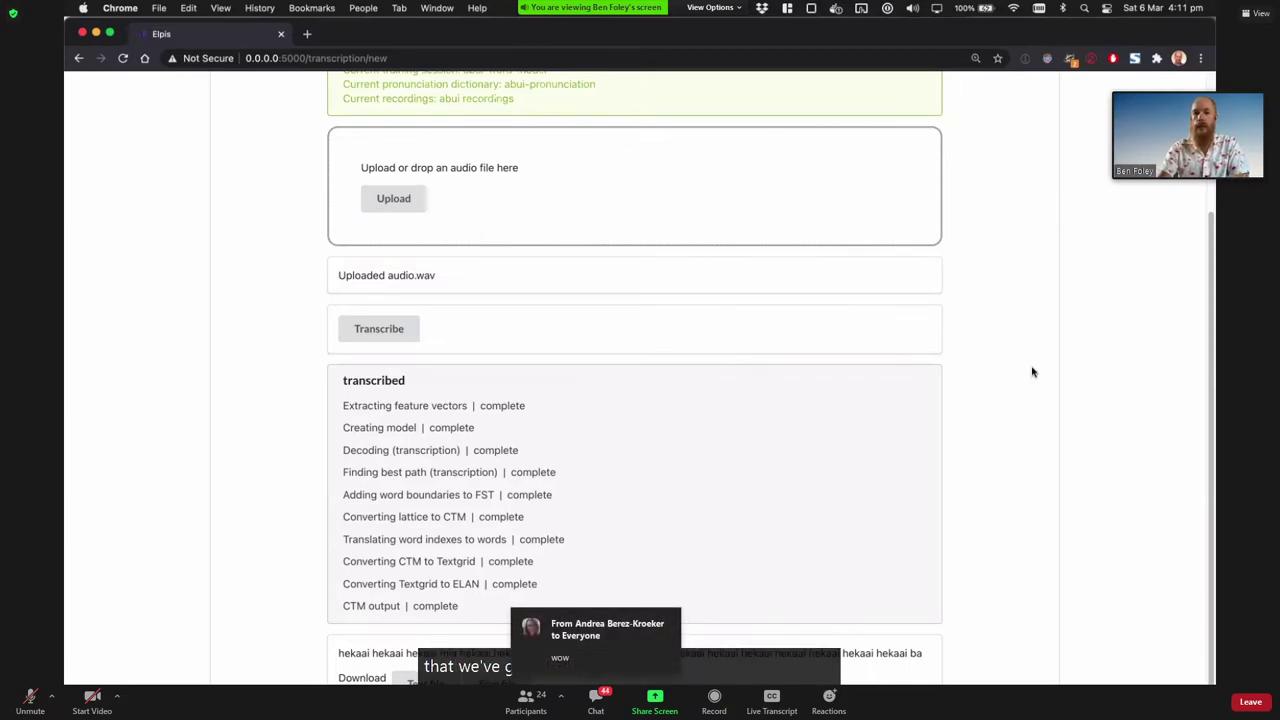
Step: Leave the transcription page and return to the Elpis home page
scroll(1040, 356, "up", 5)
scroll(700, 340, "down", 1)
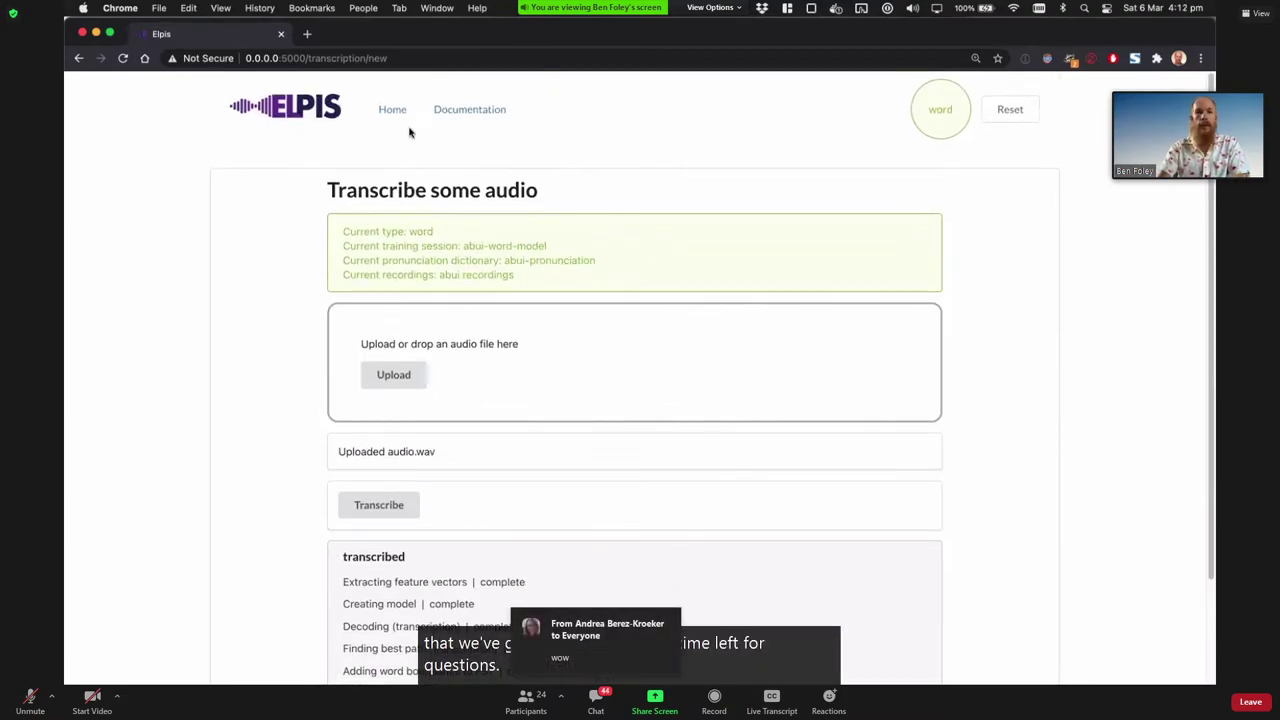
left_click(293, 112)
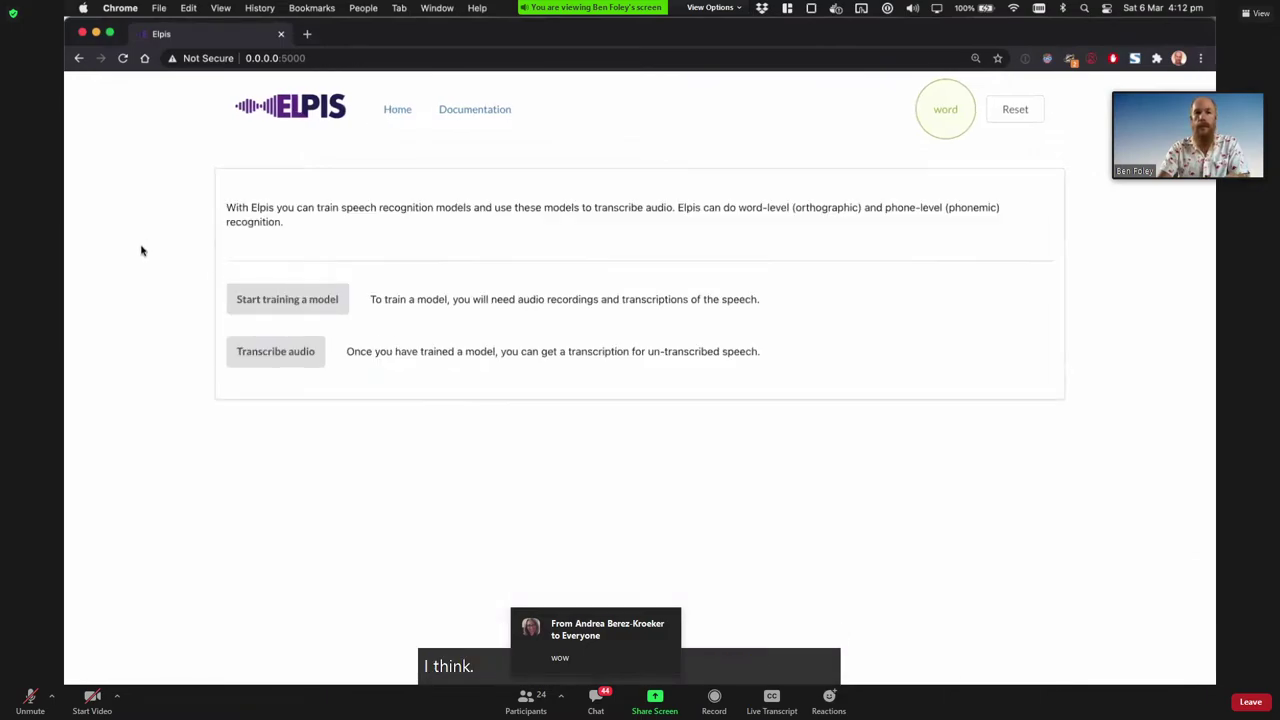